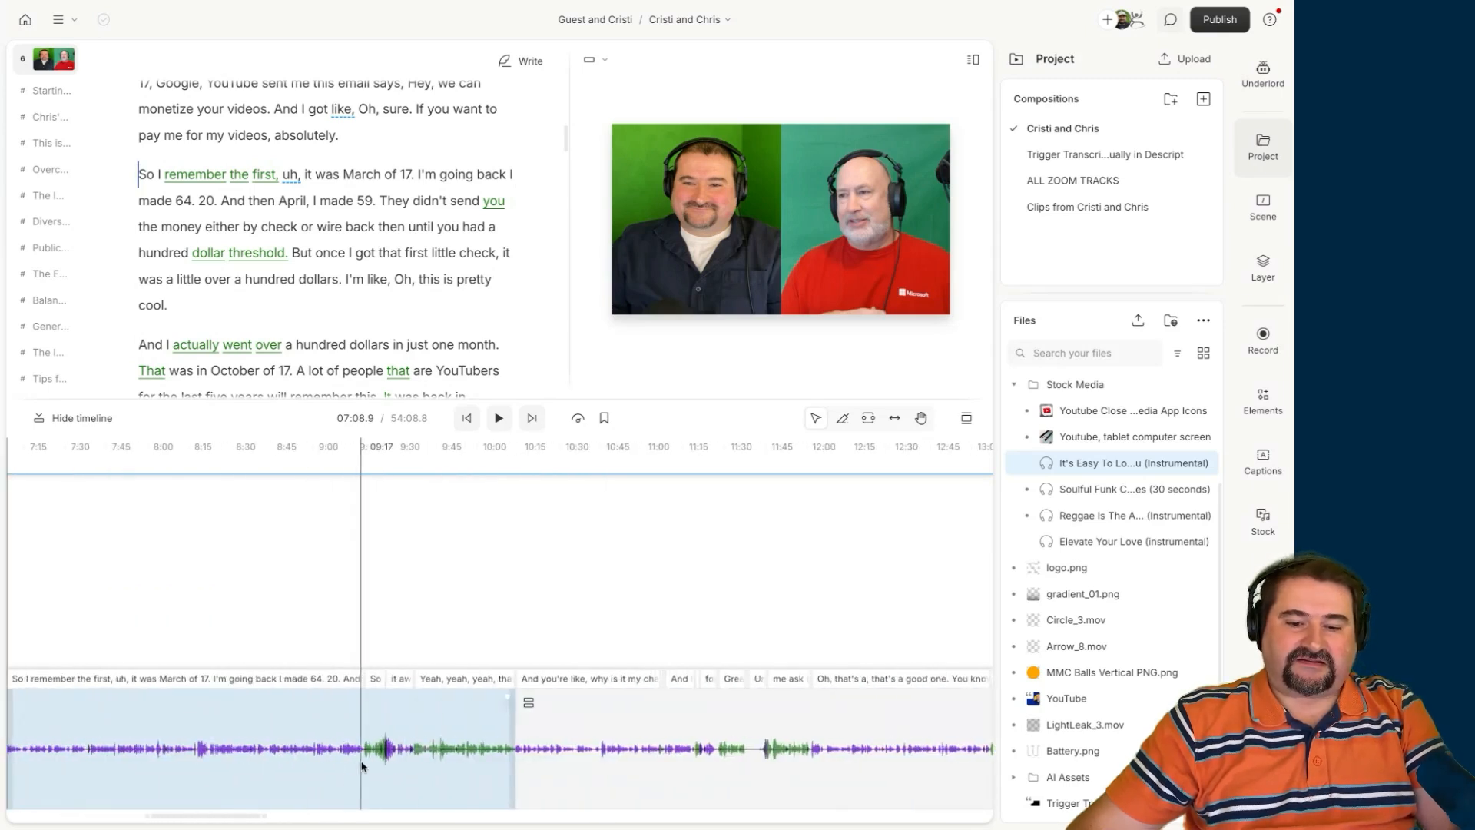
Examine the timeline waveform from about 9:00 to 15:00 for places where the two speakers talk over each other
scroll(368, 772, "up", 3)
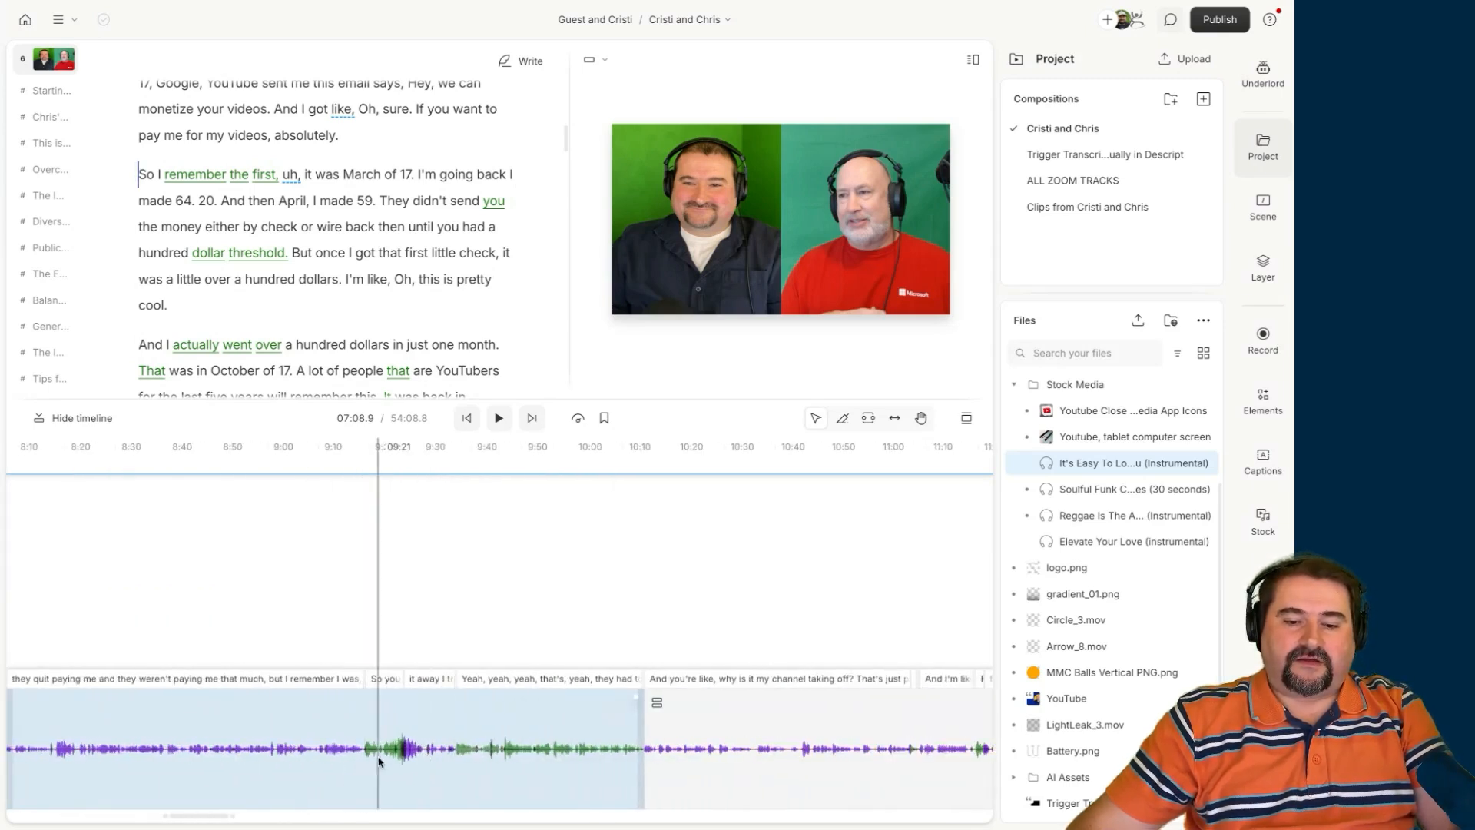
scroll(394, 758, "up", 3)
scroll(390, 758, "up", 3)
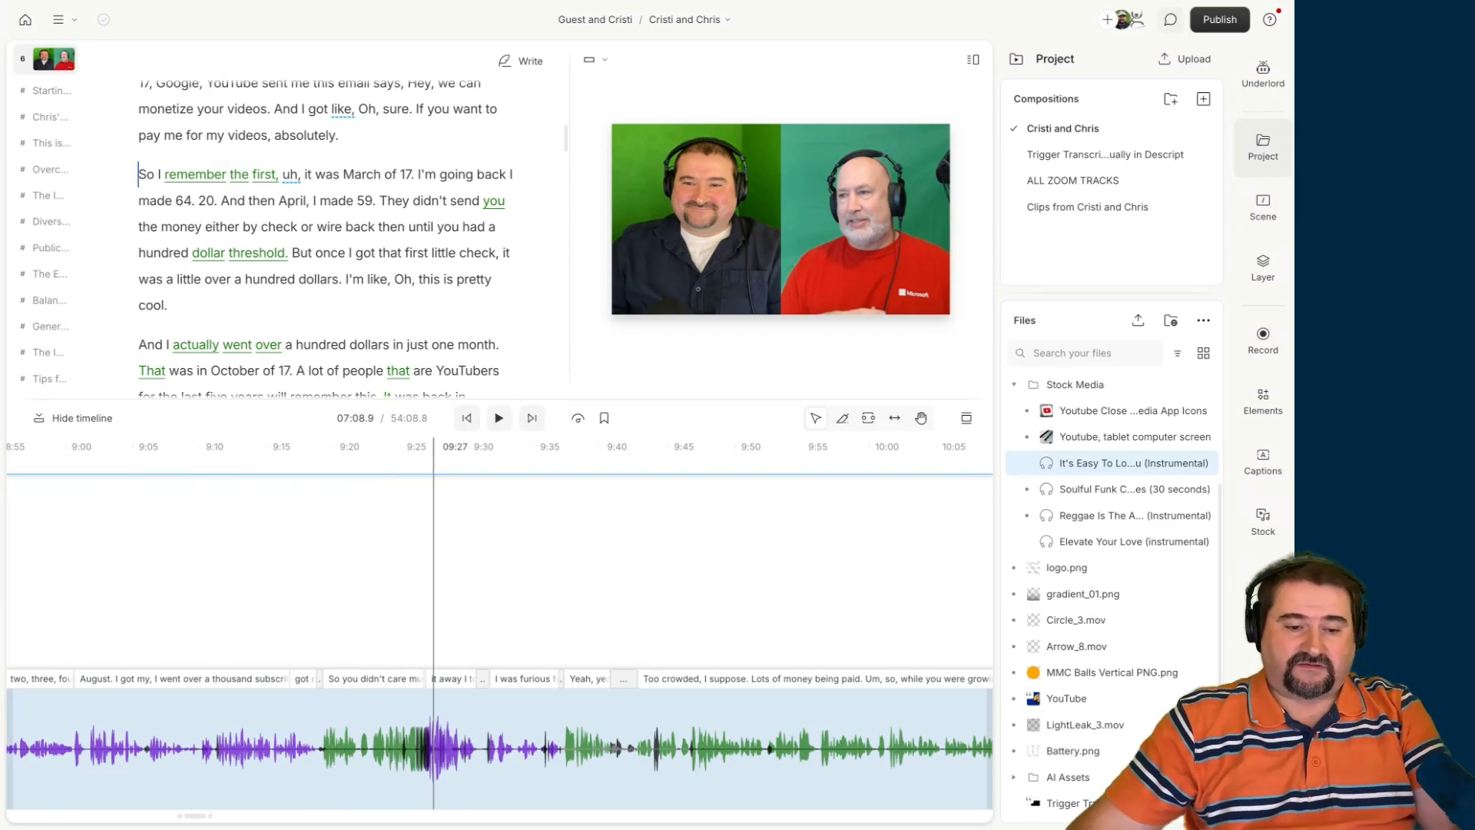
scroll(464, 731, "right", 10)
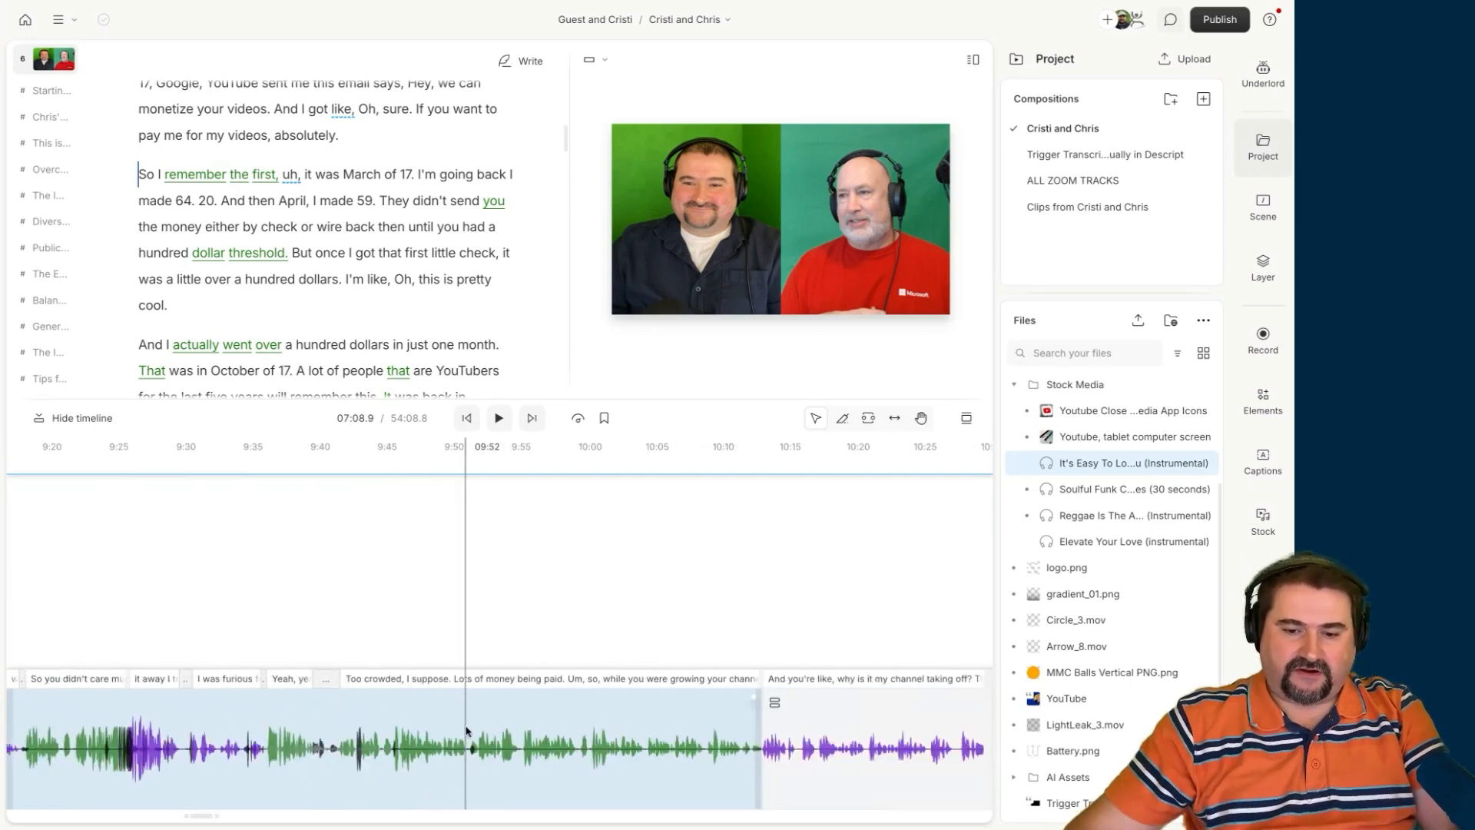
scroll(465, 731, "right", 15)
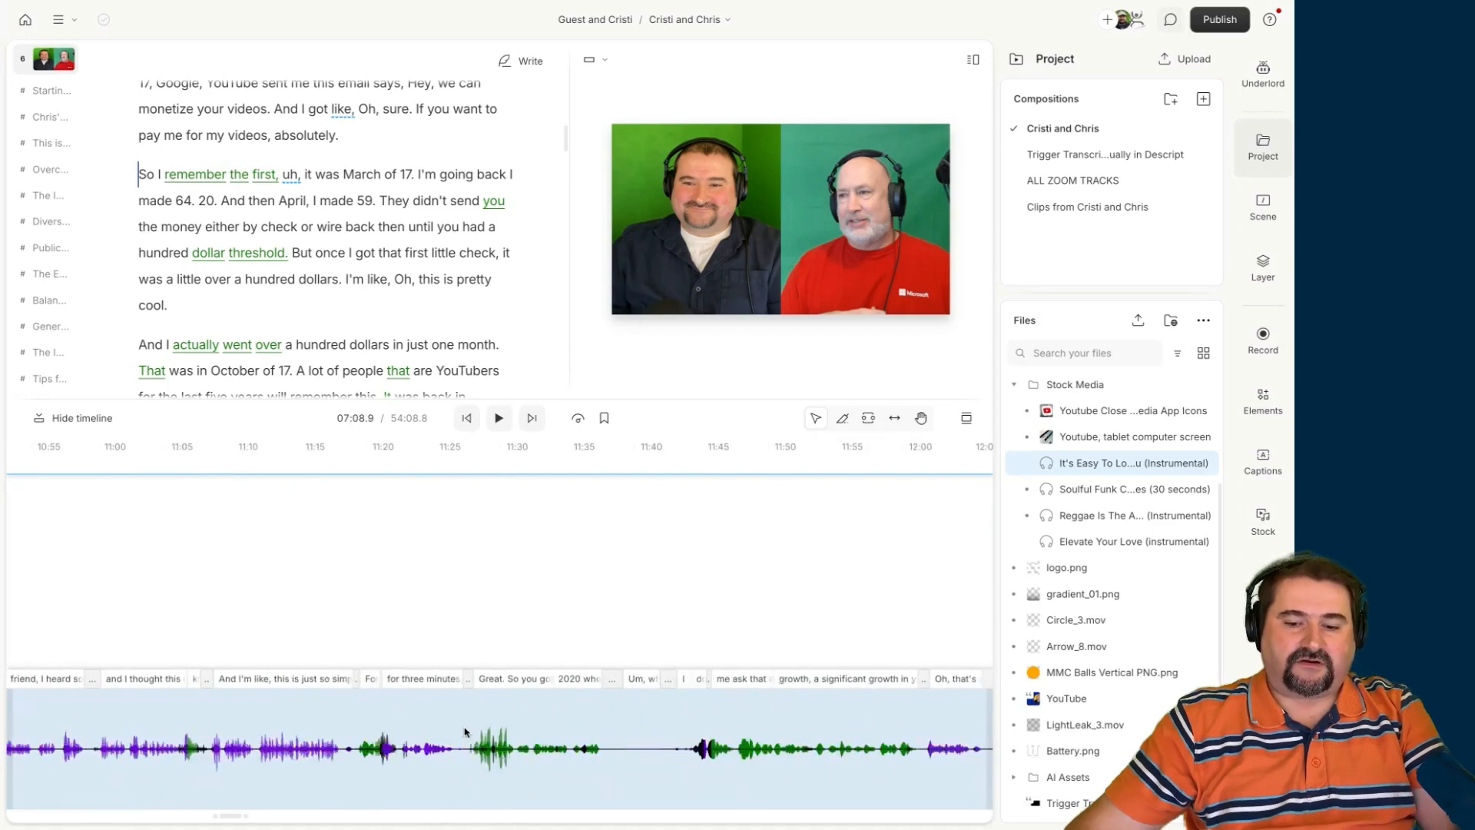
scroll(454, 736, "right", 1)
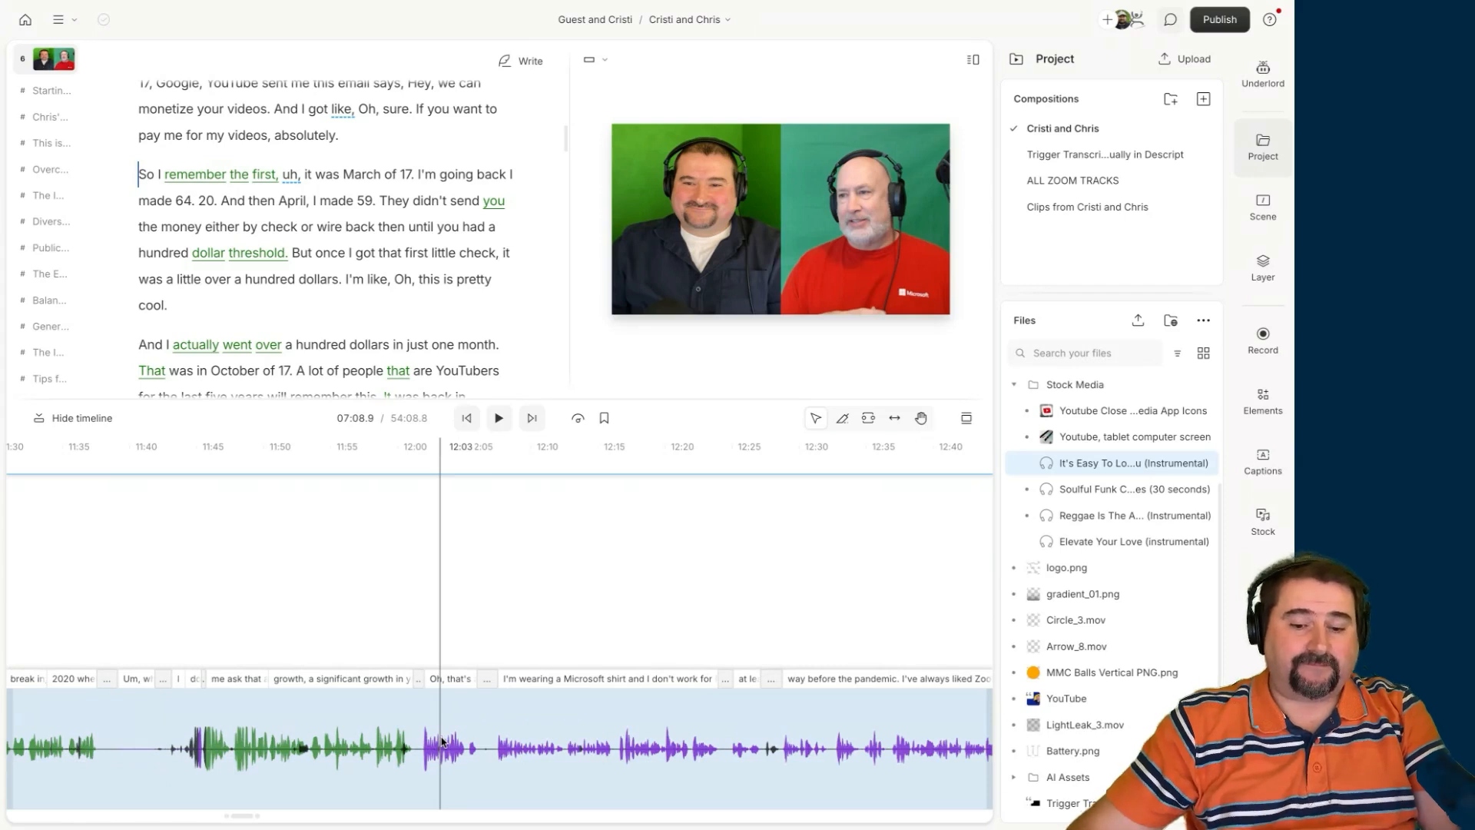
scroll(443, 741, "right", 10)
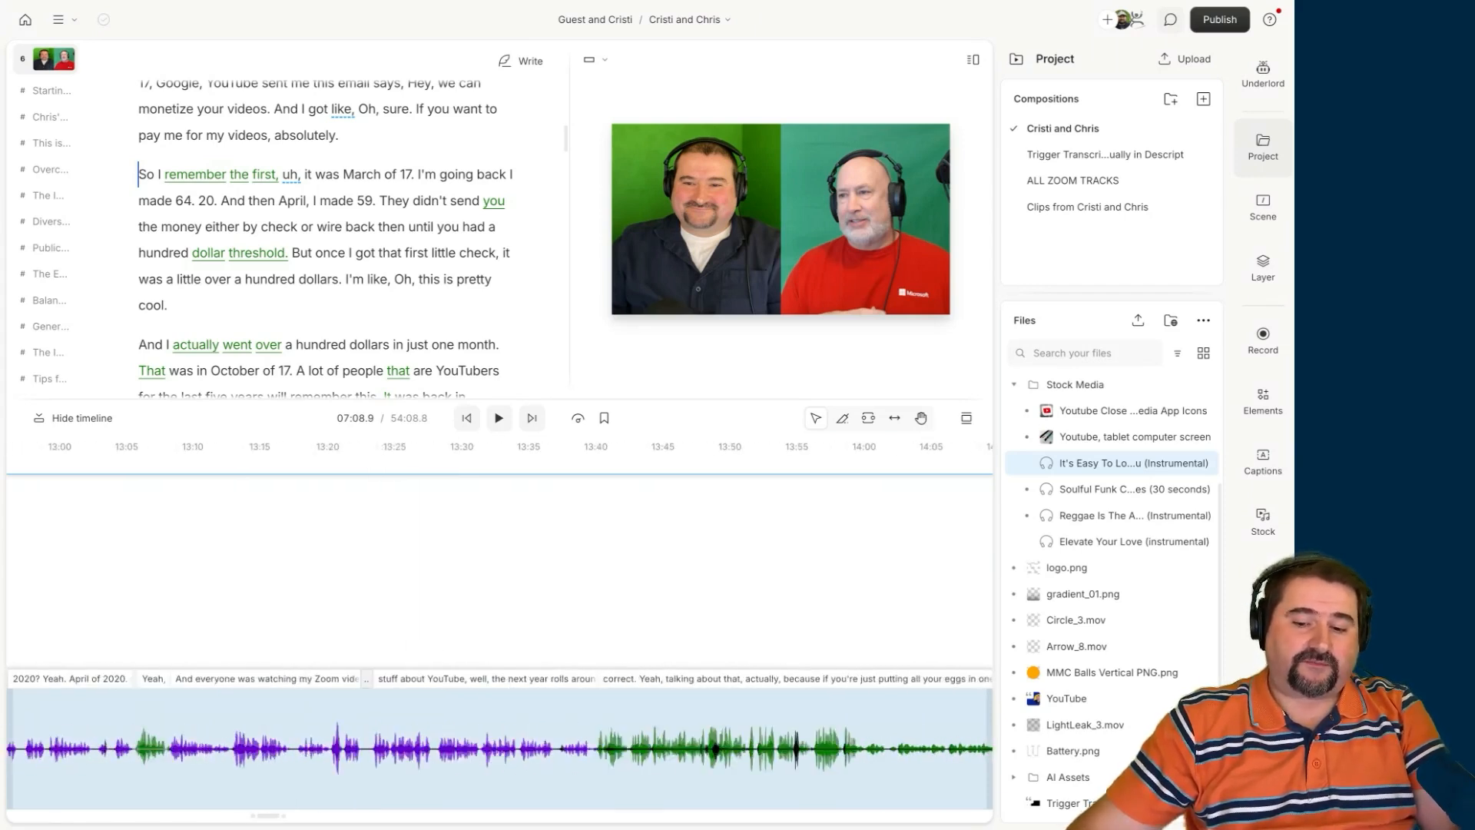
scroll(500, 741, "right", 8)
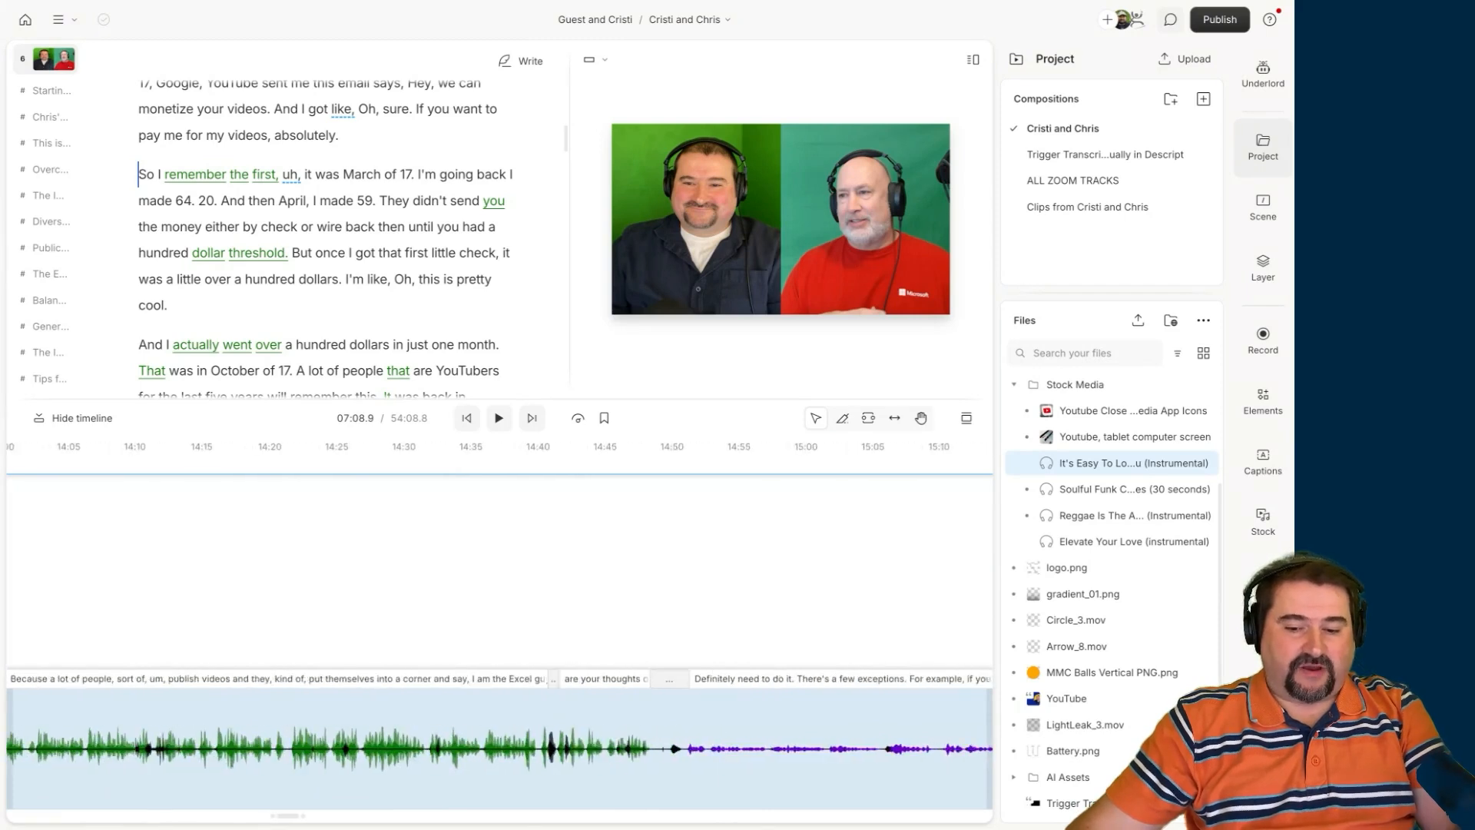
scroll(500, 741, "right", 4)
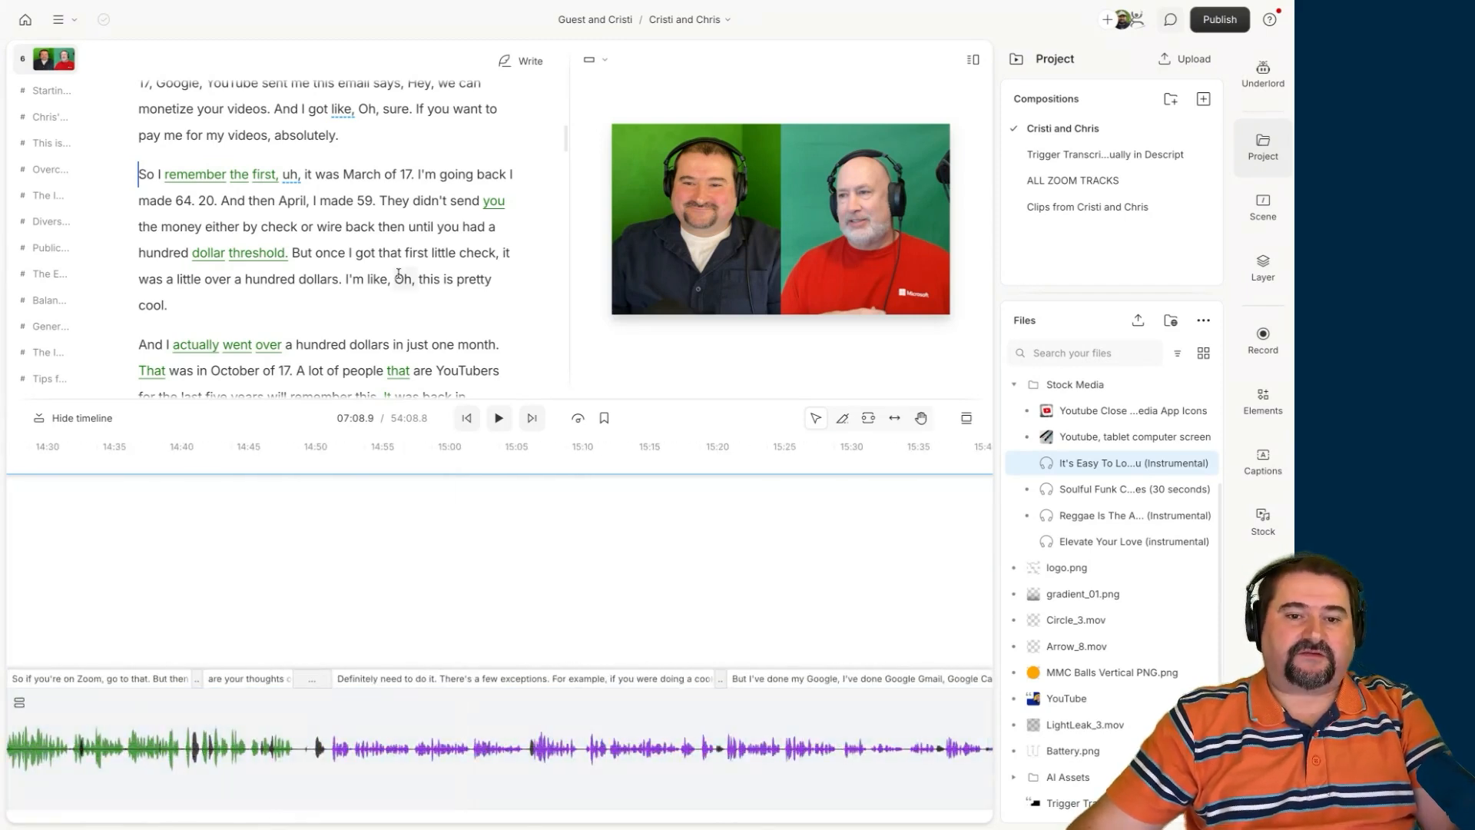
Search the transcript for "davinci" and place the playhead in the question "what the heck is DaVinci Resolve?"
left_click(371, 261)
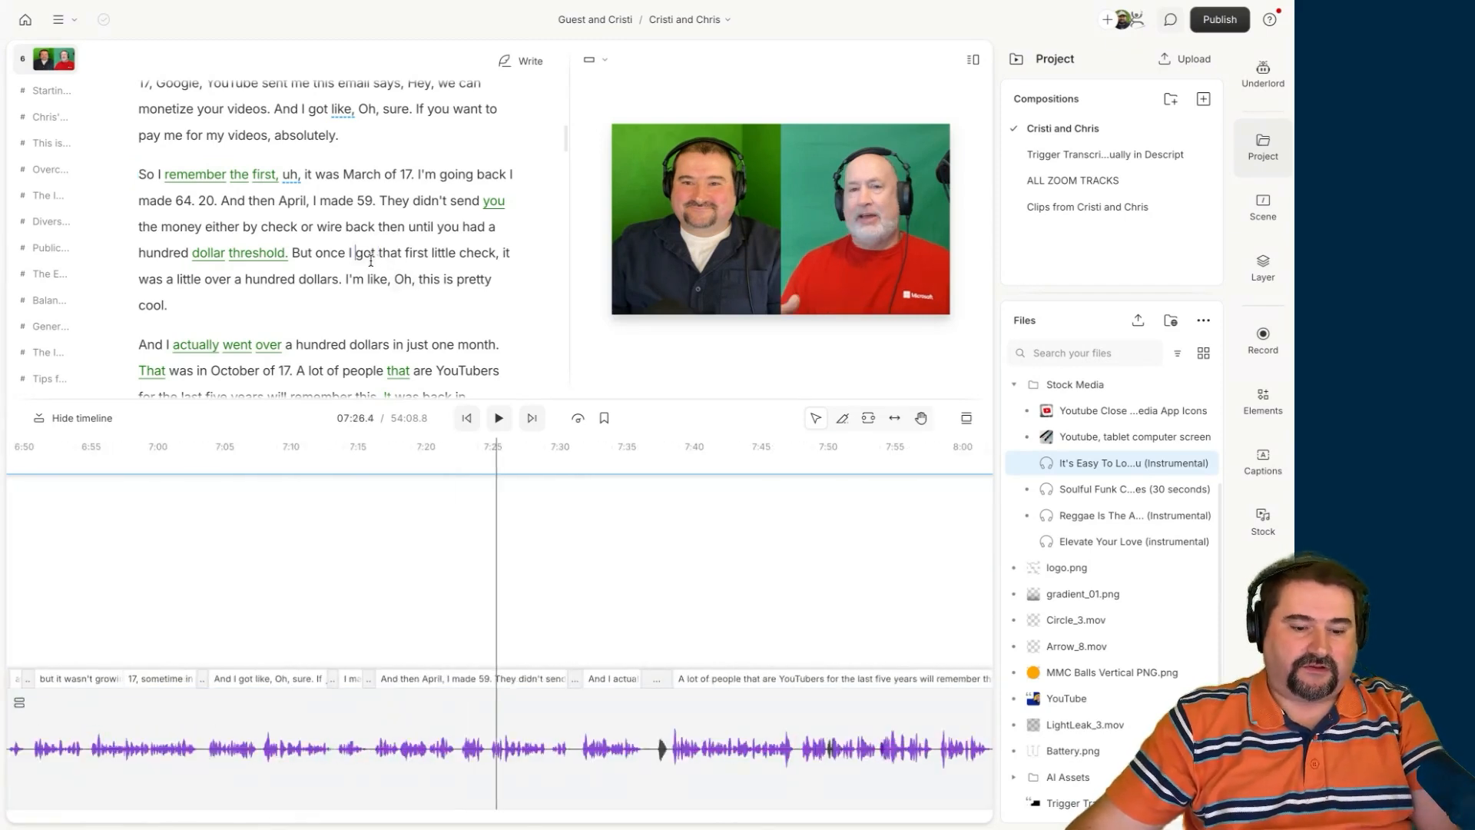
key("ctrl+f")
type("davinci")
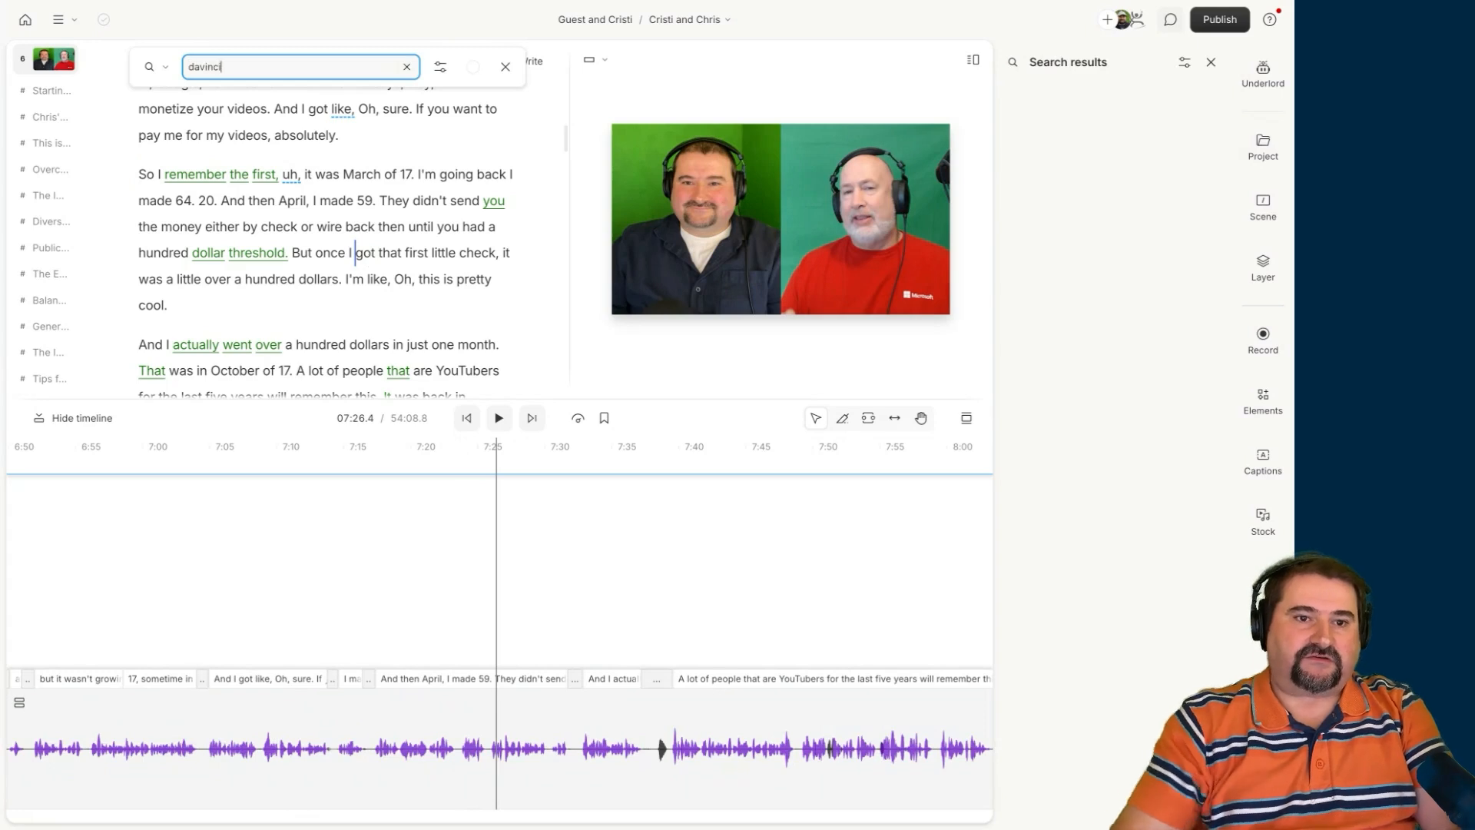
key("Return")
left_click(278, 159)
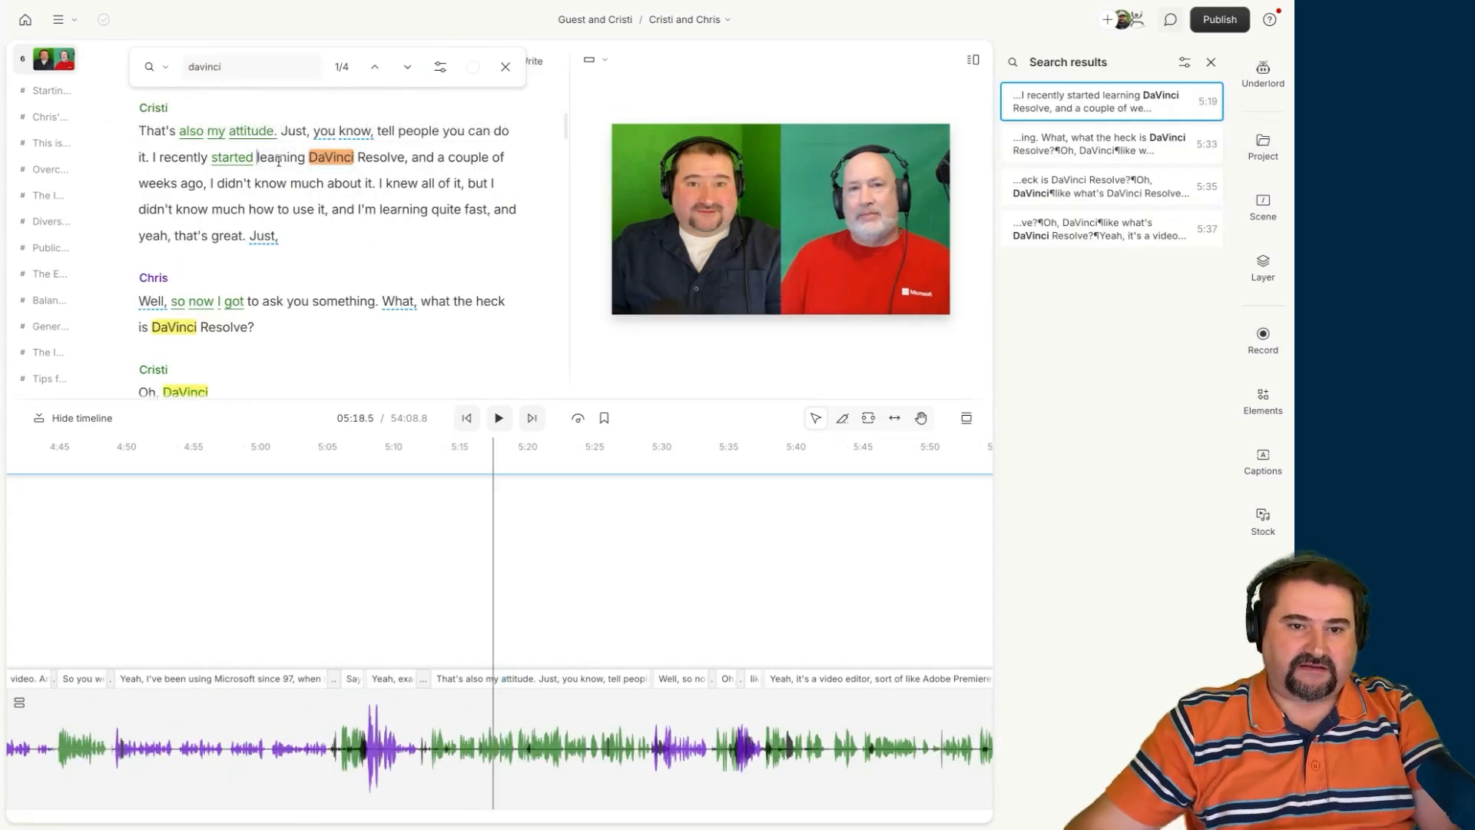
left_click(268, 304)
left_click(200, 326)
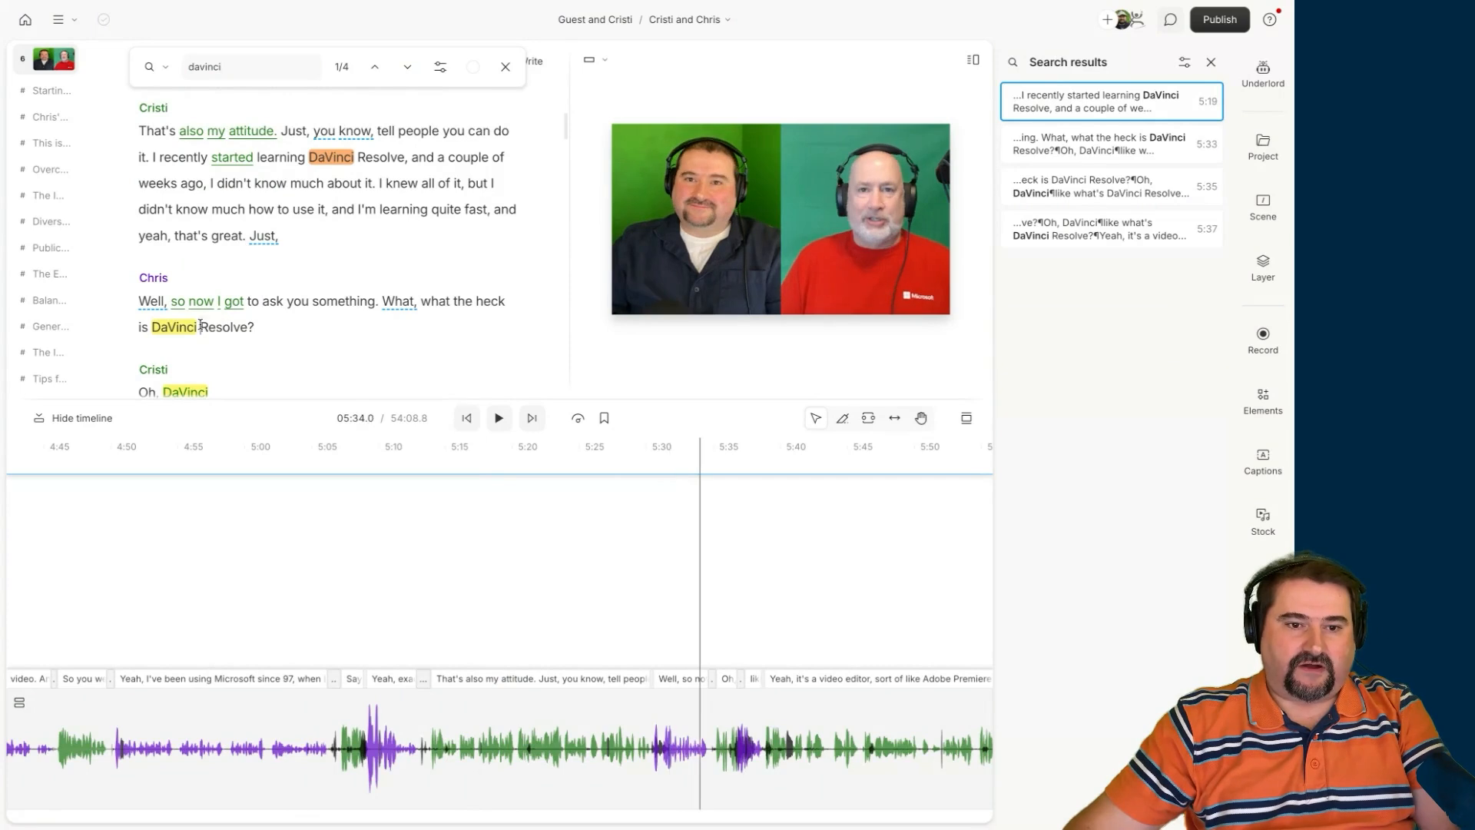
Play the exchange after the DaVinci Resolve question, from about 5:34 to 5:38, to hear the overlapping voices
scroll(731, 616, "up", 6)
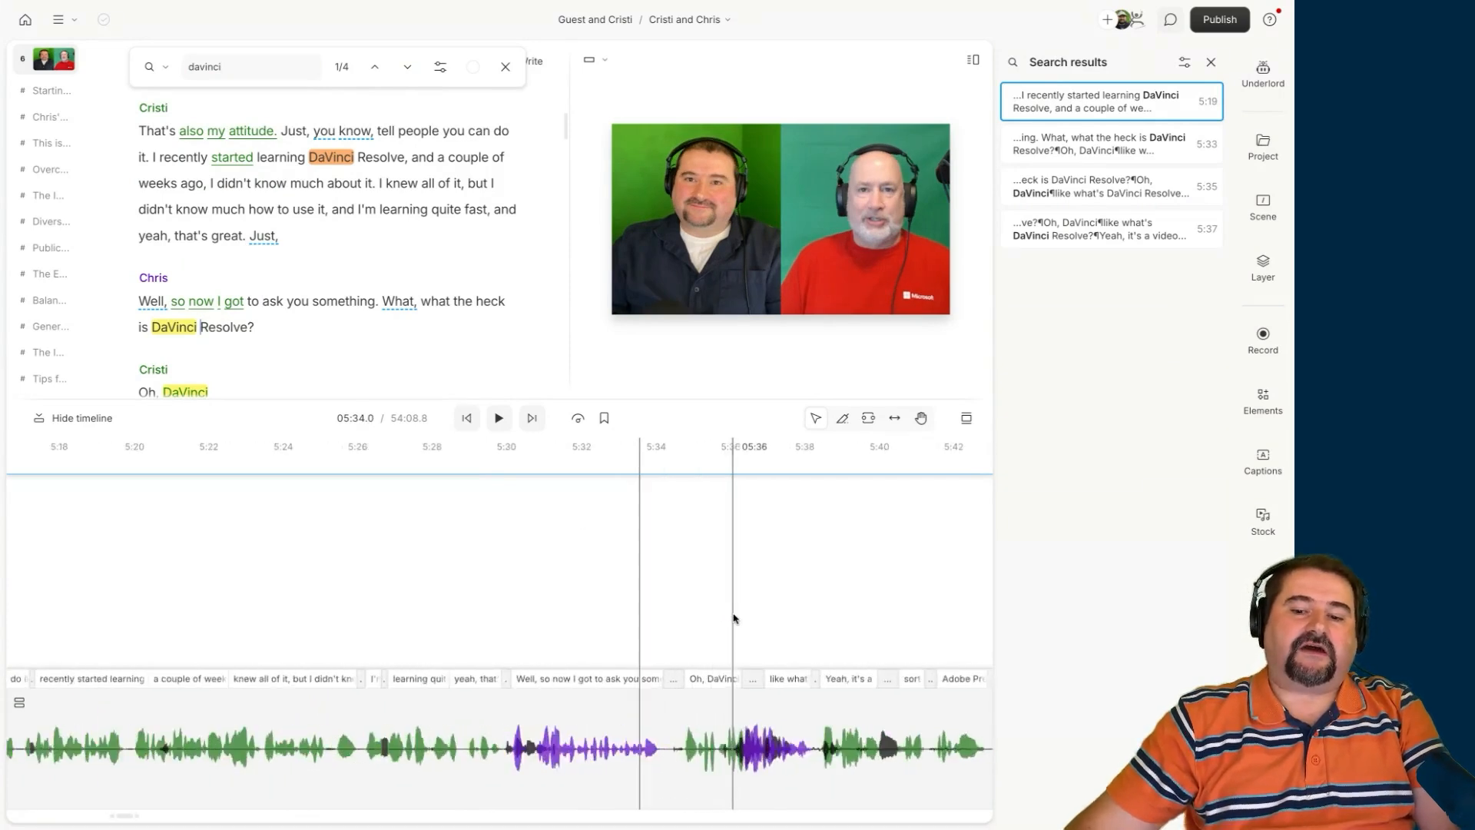
scroll(733, 617, "right", 3)
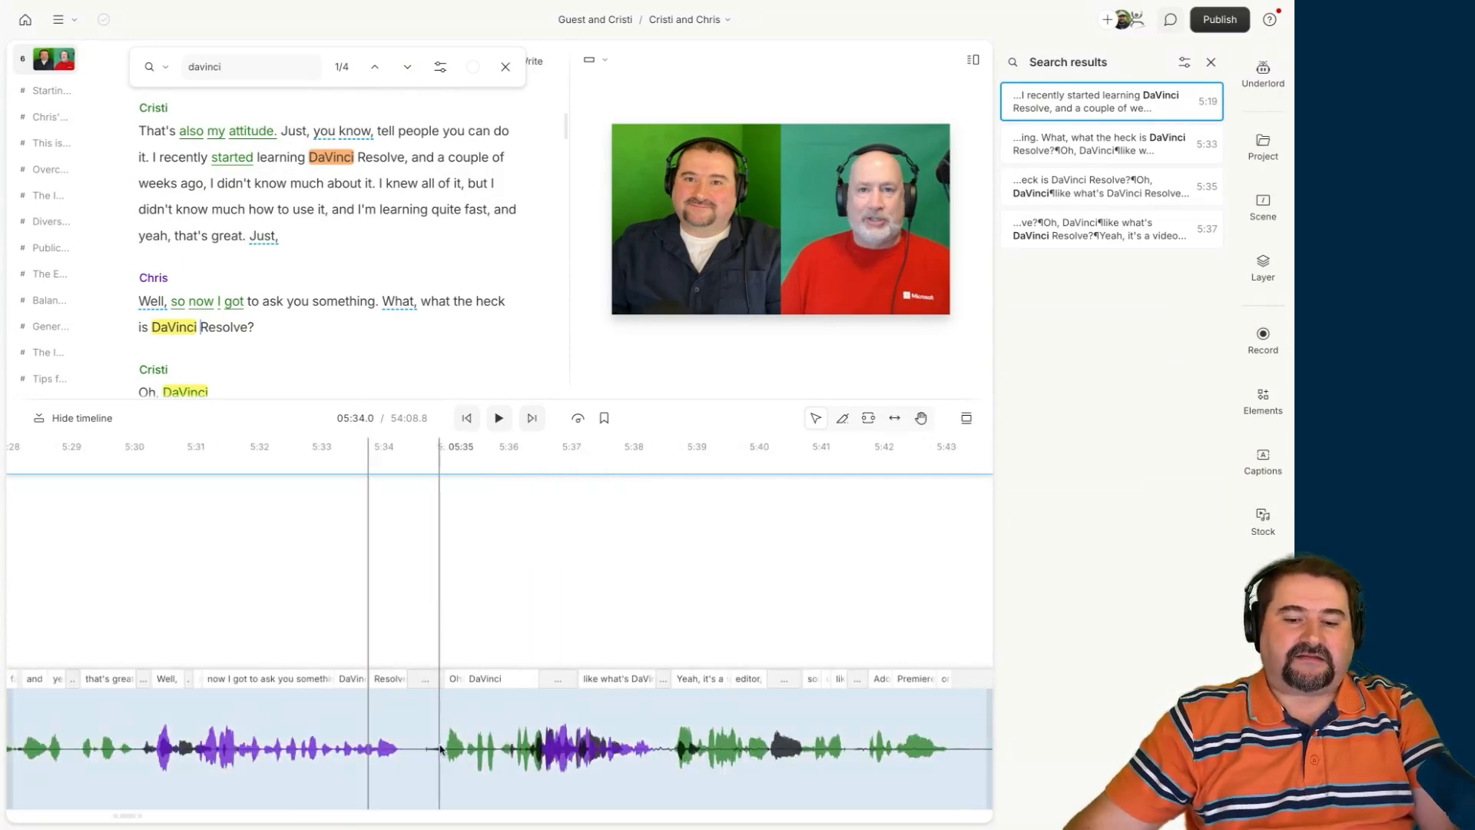
left_click(425, 639)
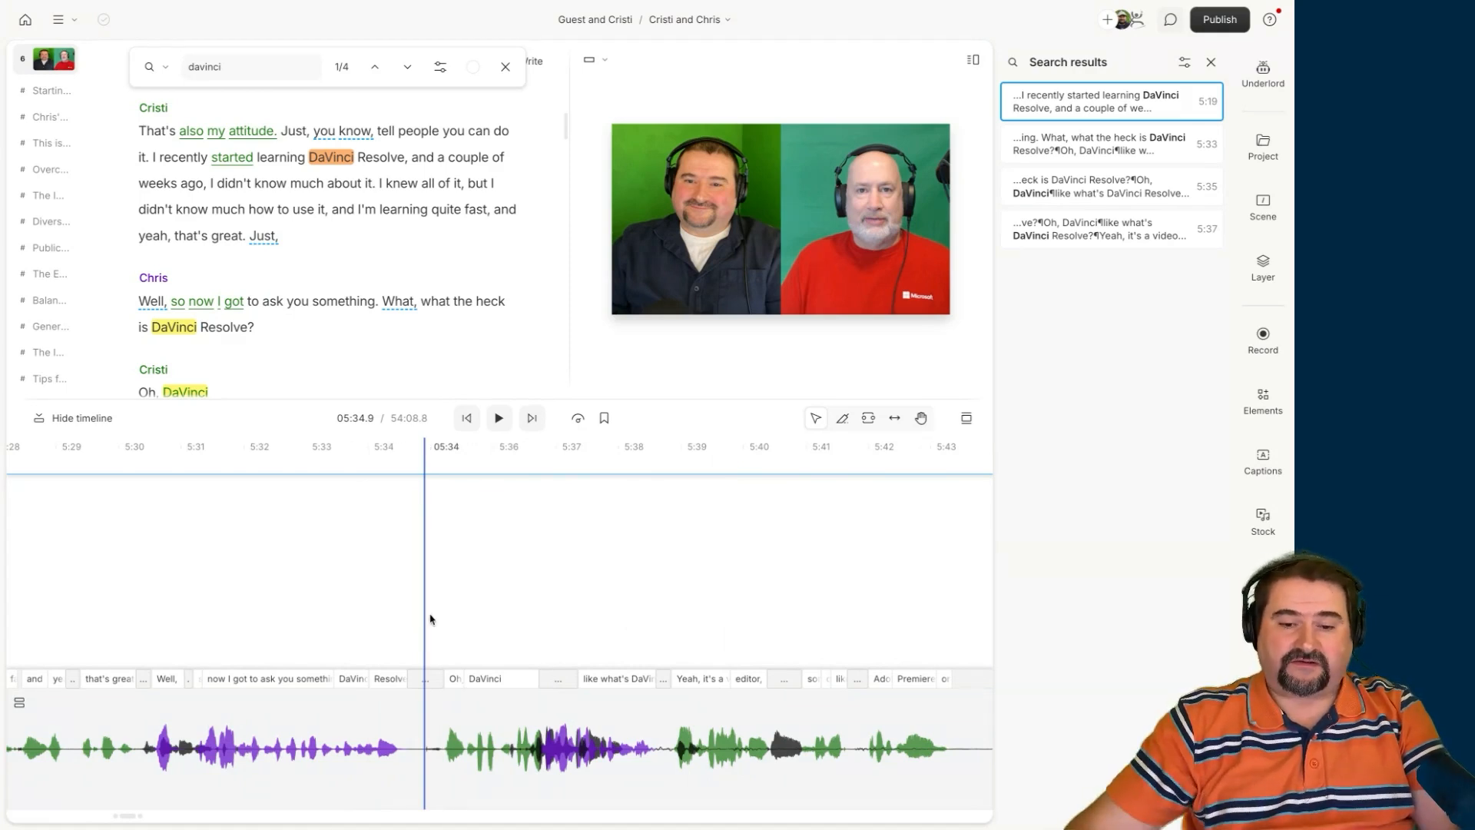
key("space")
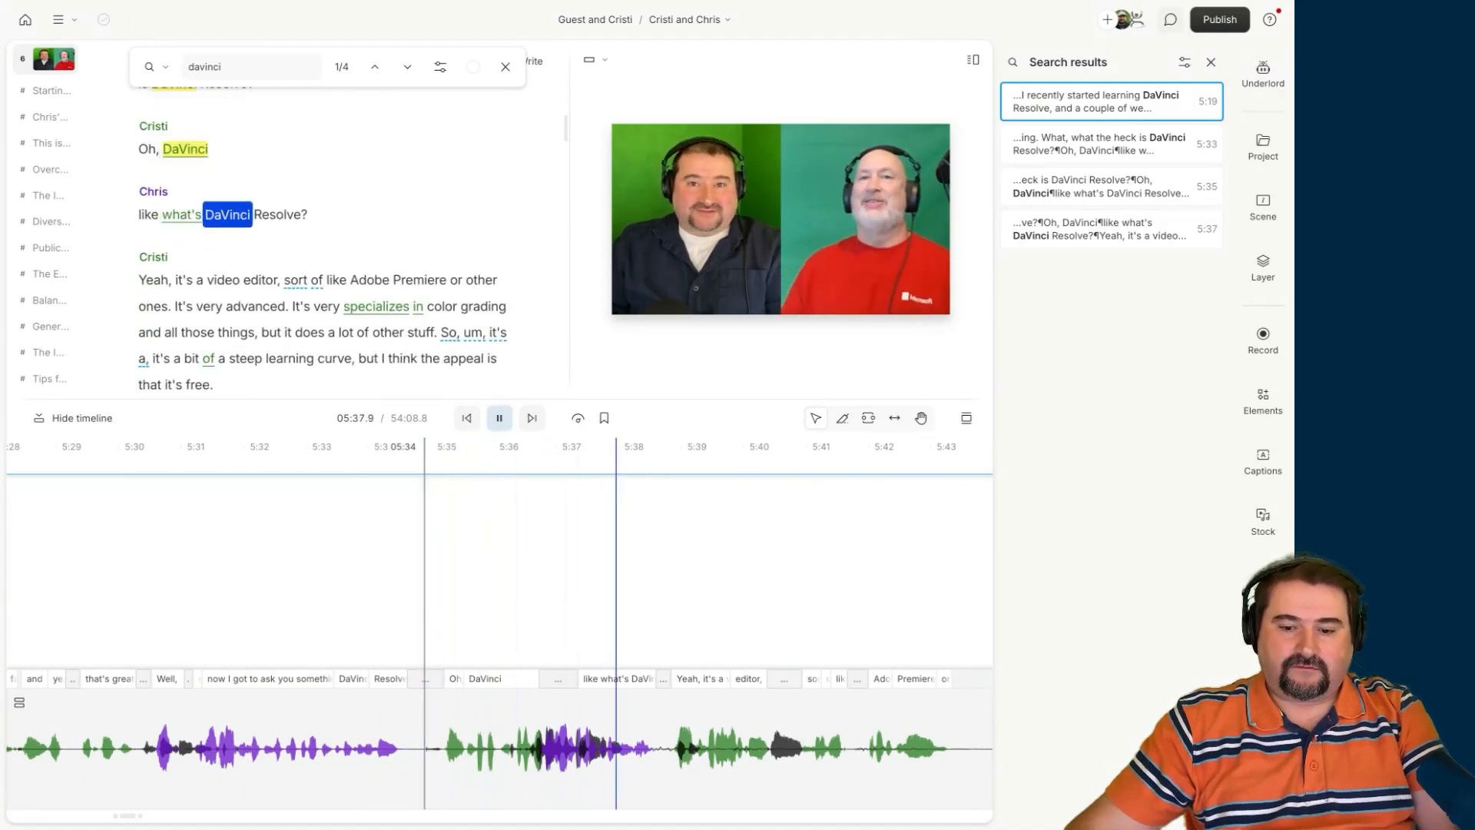
key("space")
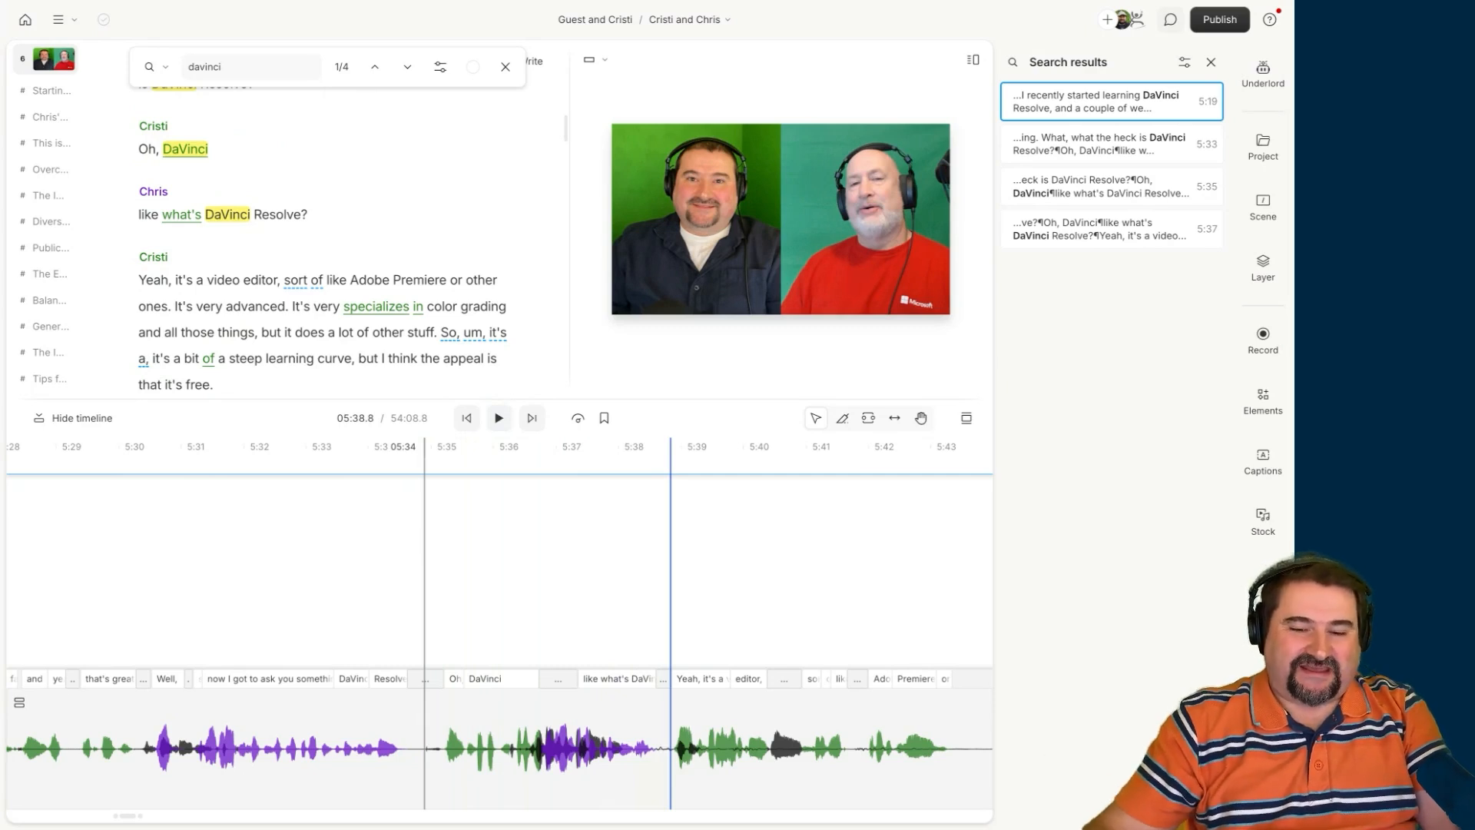
Close the search results and open the sequence for editing at the overlapping speech near 5:37 in the main clip
left_click(555, 619)
left_click(1211, 63)
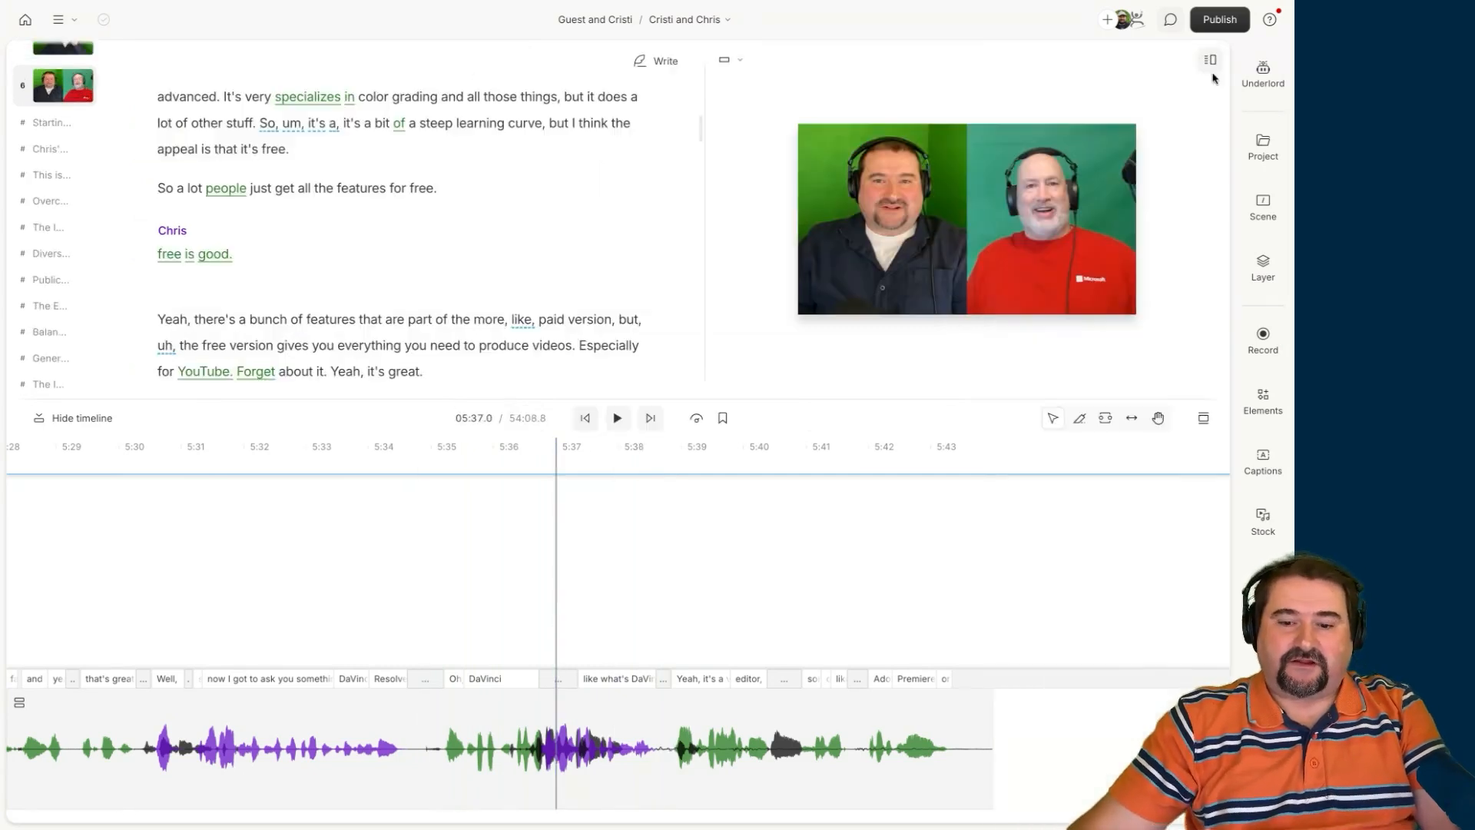
left_click(550, 763)
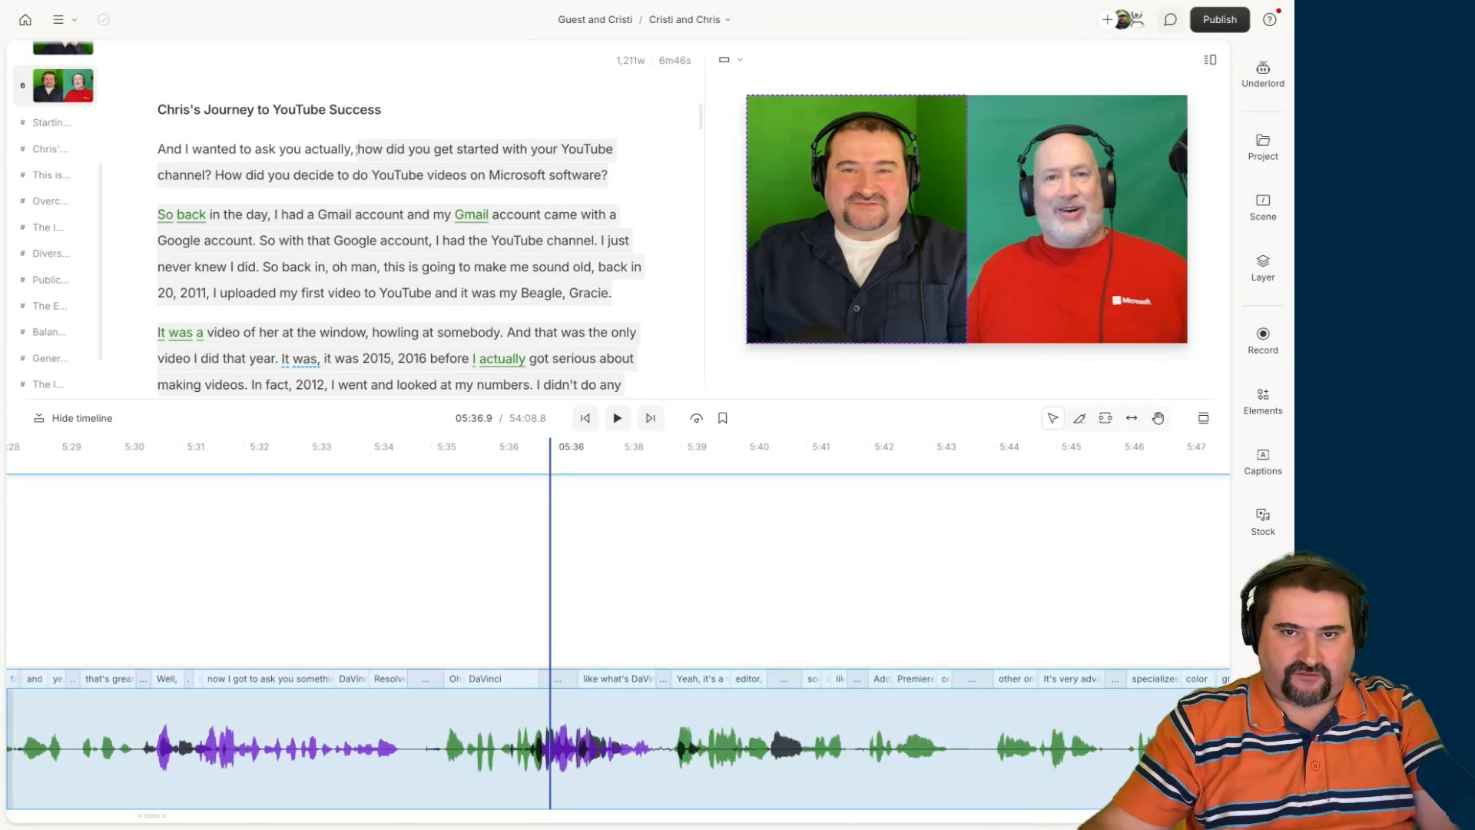
right_click(558, 746)
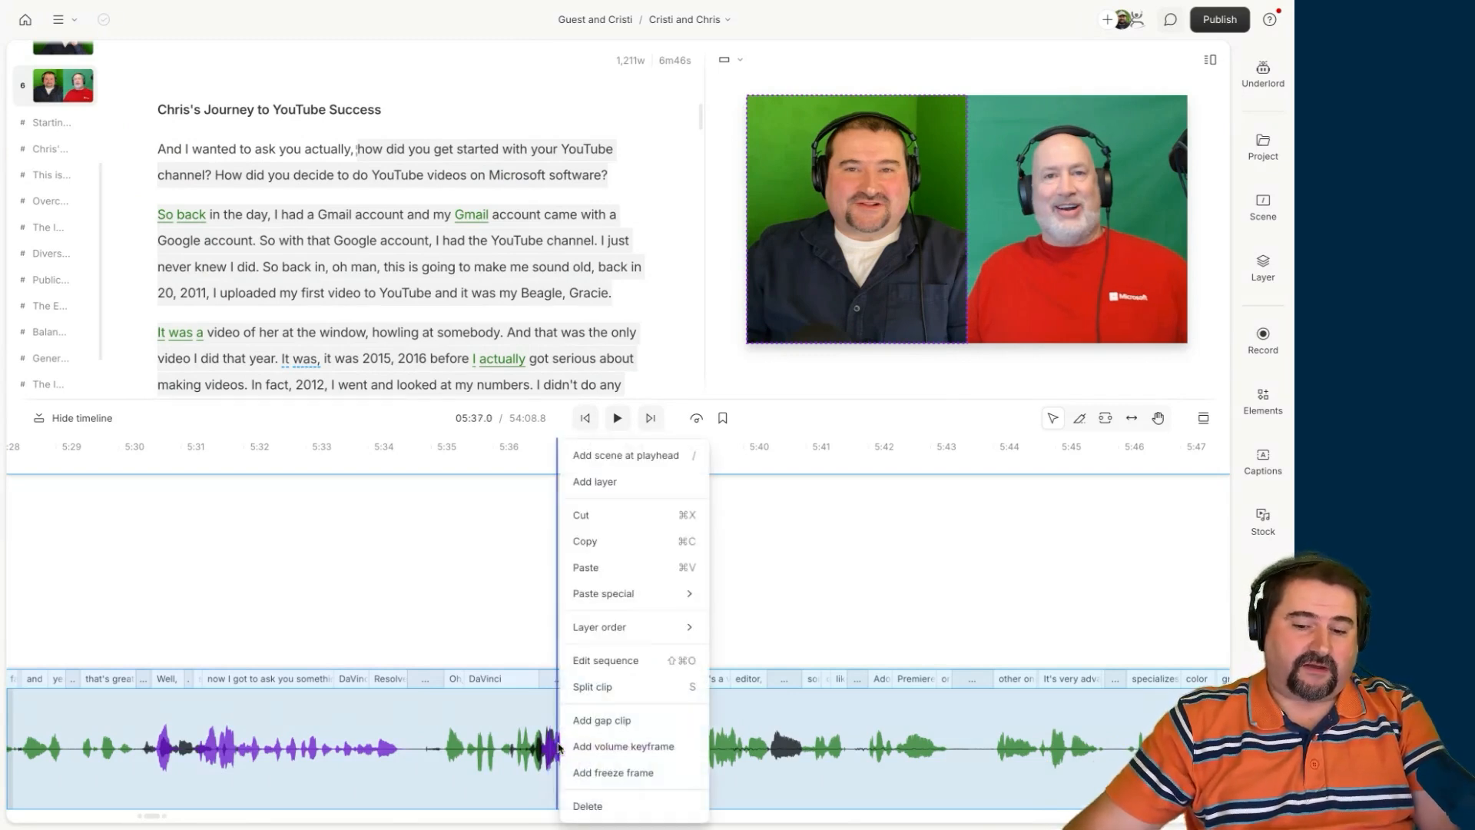
left_click(594, 662)
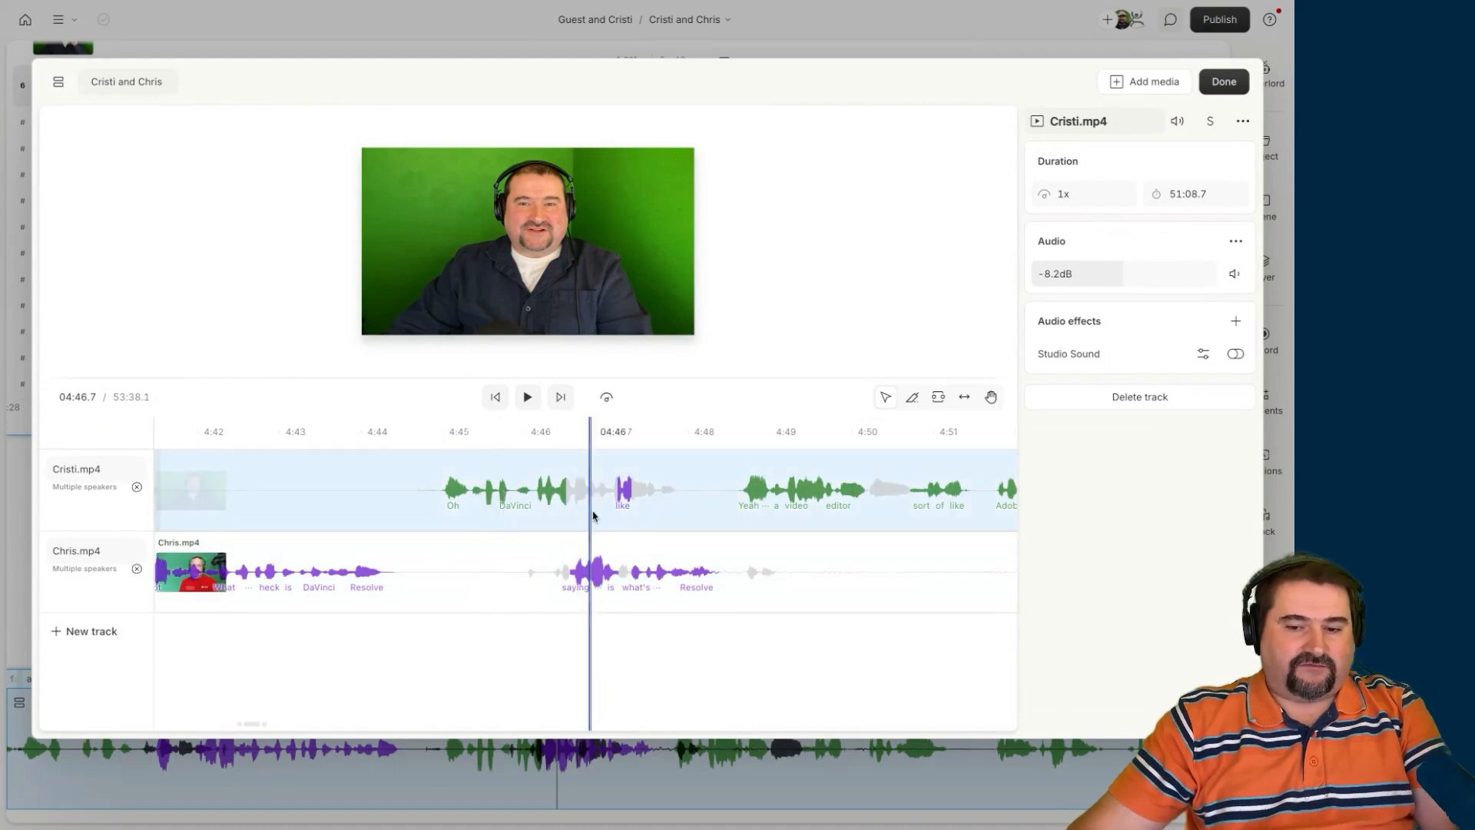
scroll(593, 498, "up", 3, "ctrl")
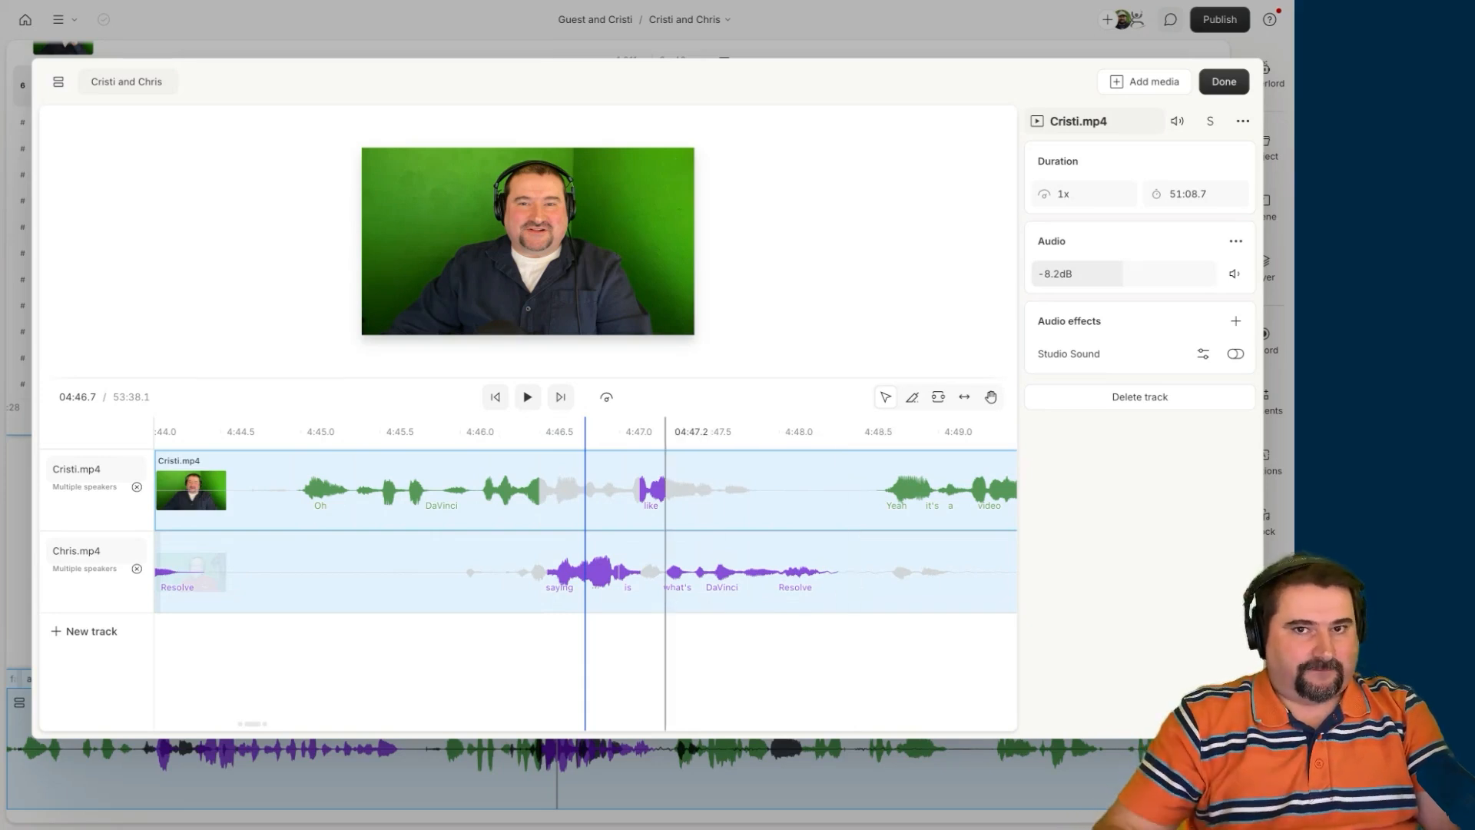
Try deleting a range of about 2.6 s around the overlapping words on the Chris.mp4 track, and undo the deletion
left_click(649, 587)
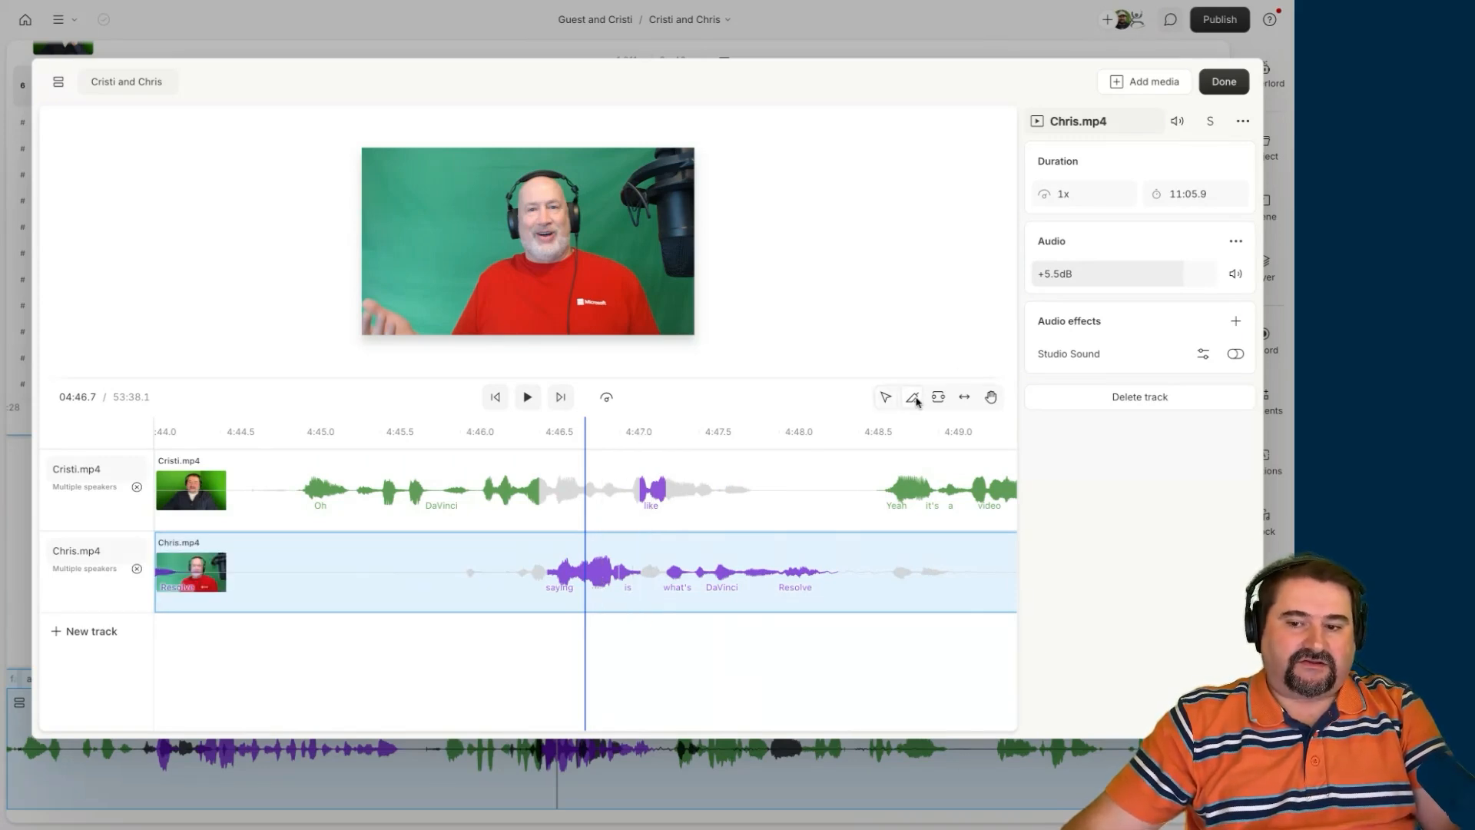
left_click(916, 402)
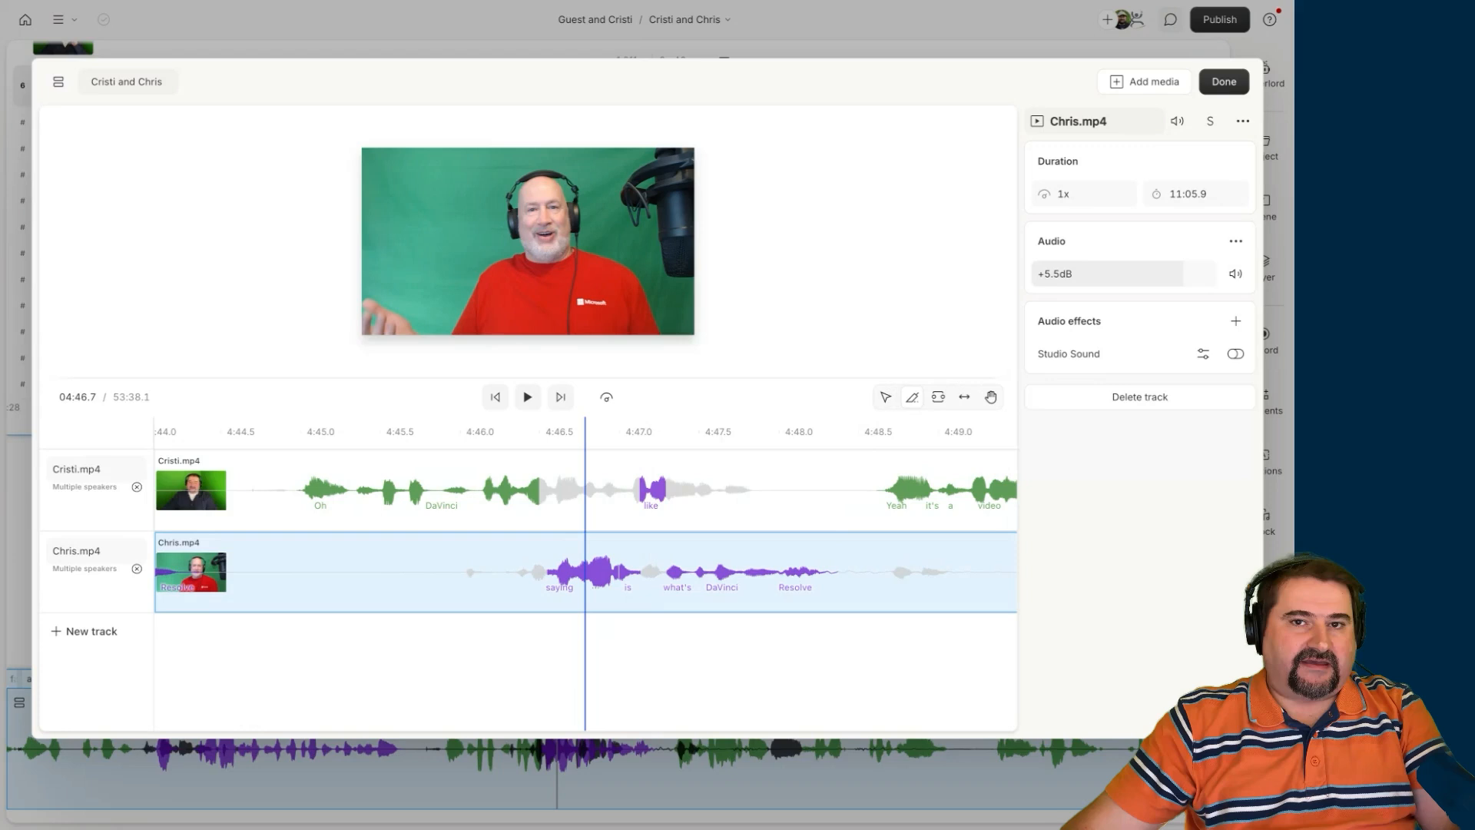
left_click(937, 400)
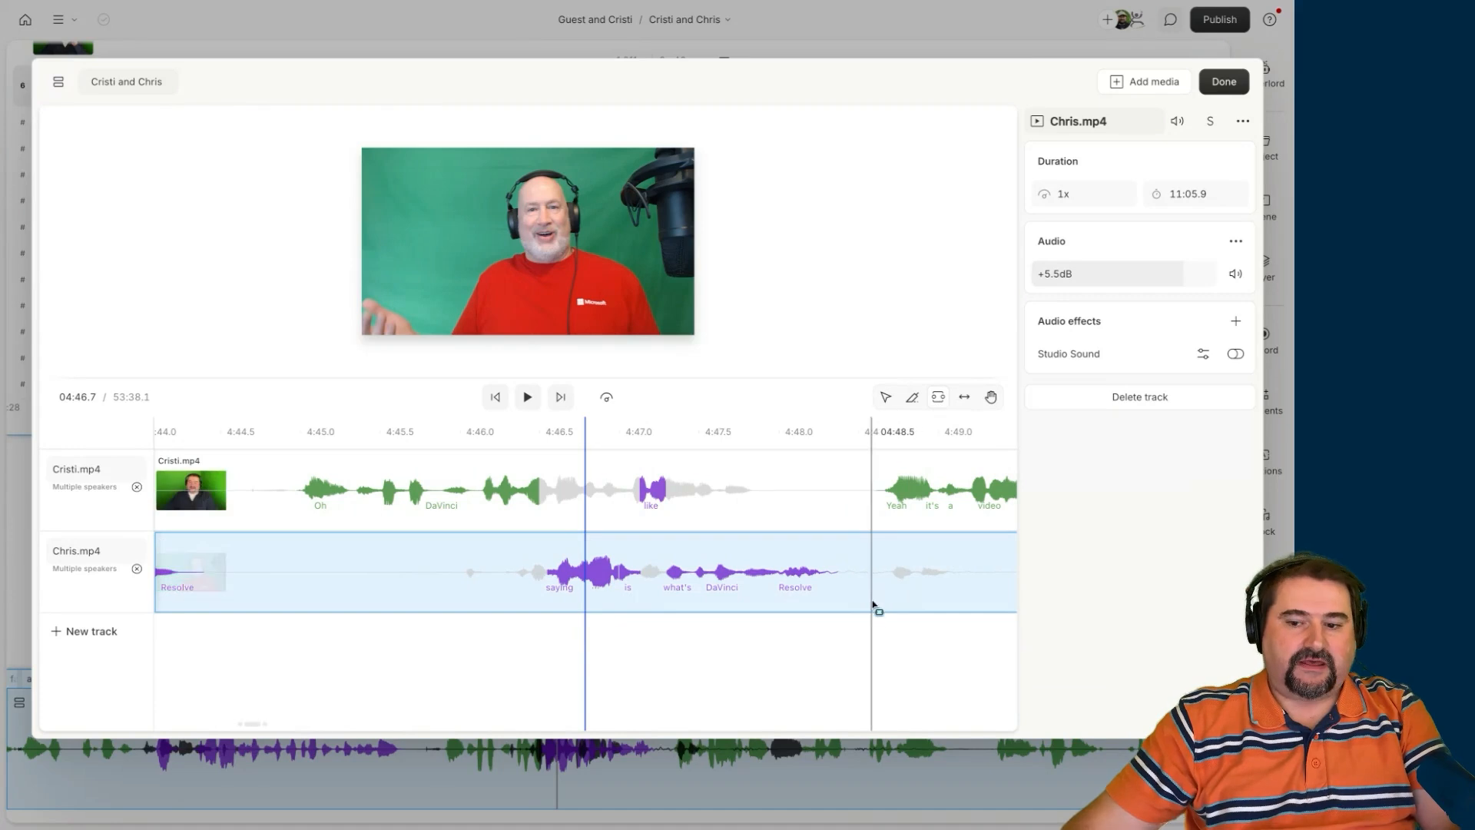
left_click_drag(864, 596, 448, 593)
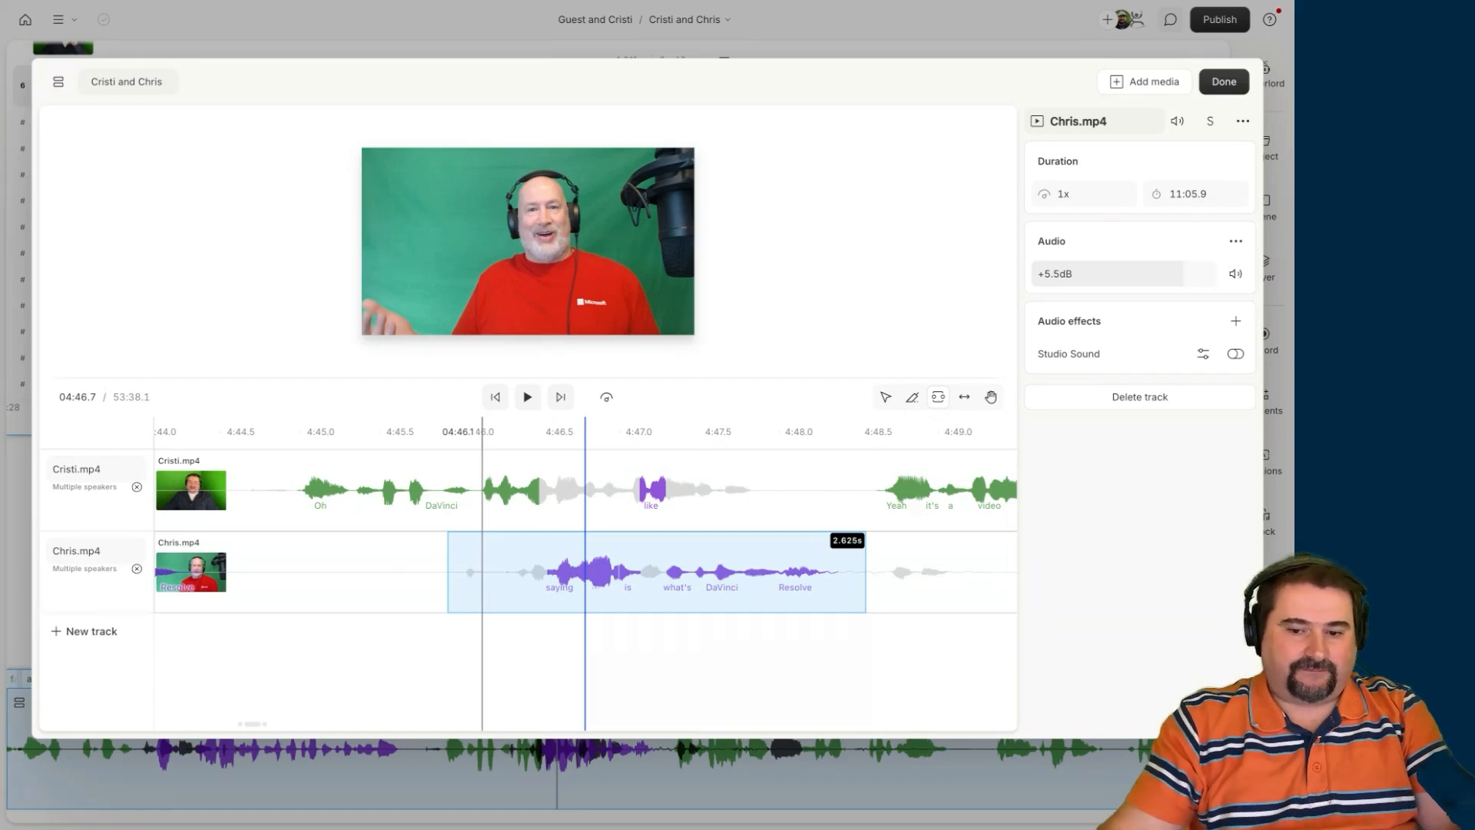
key("Delete")
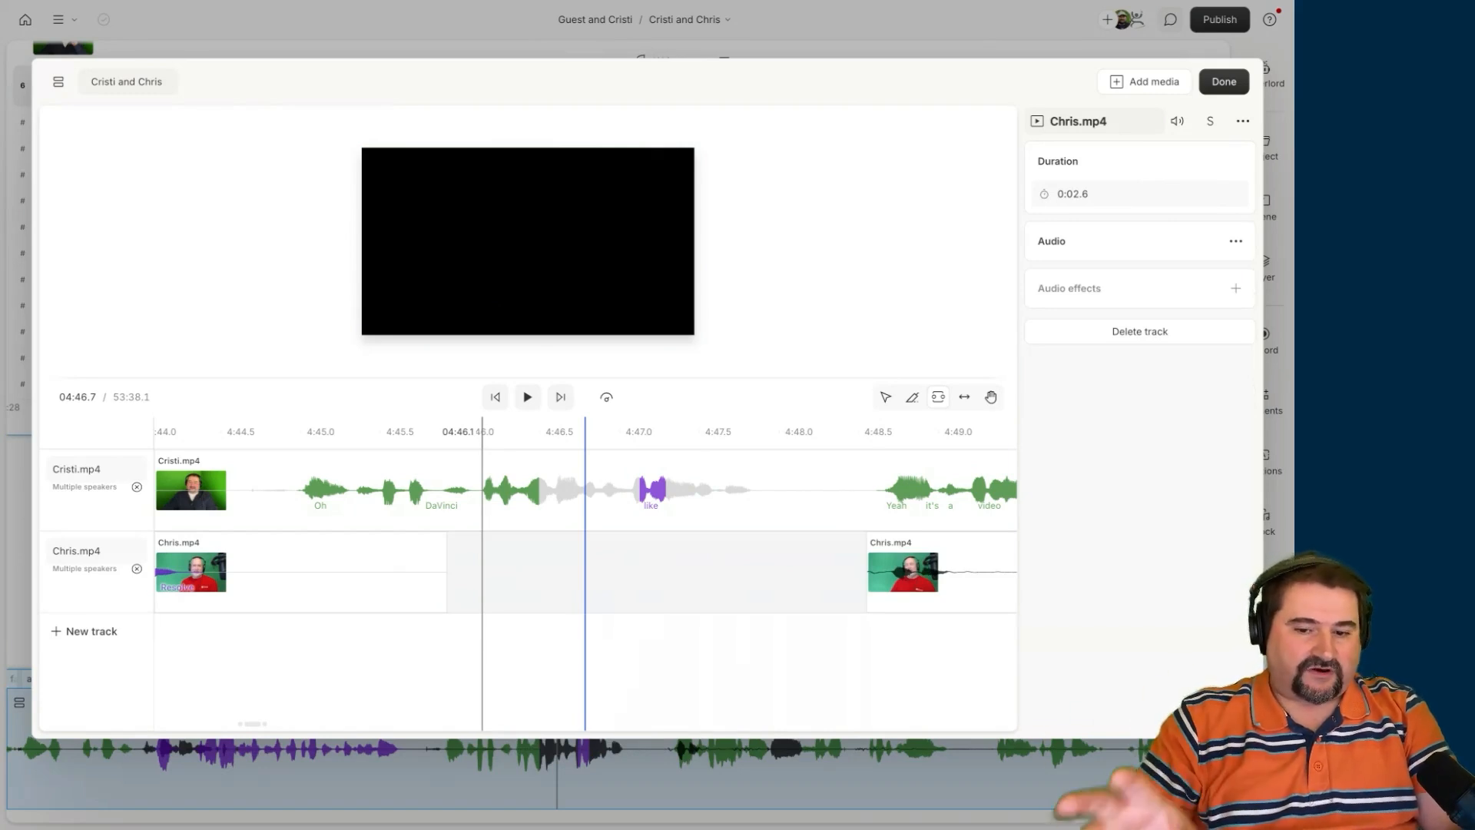
key("ctrl+z")
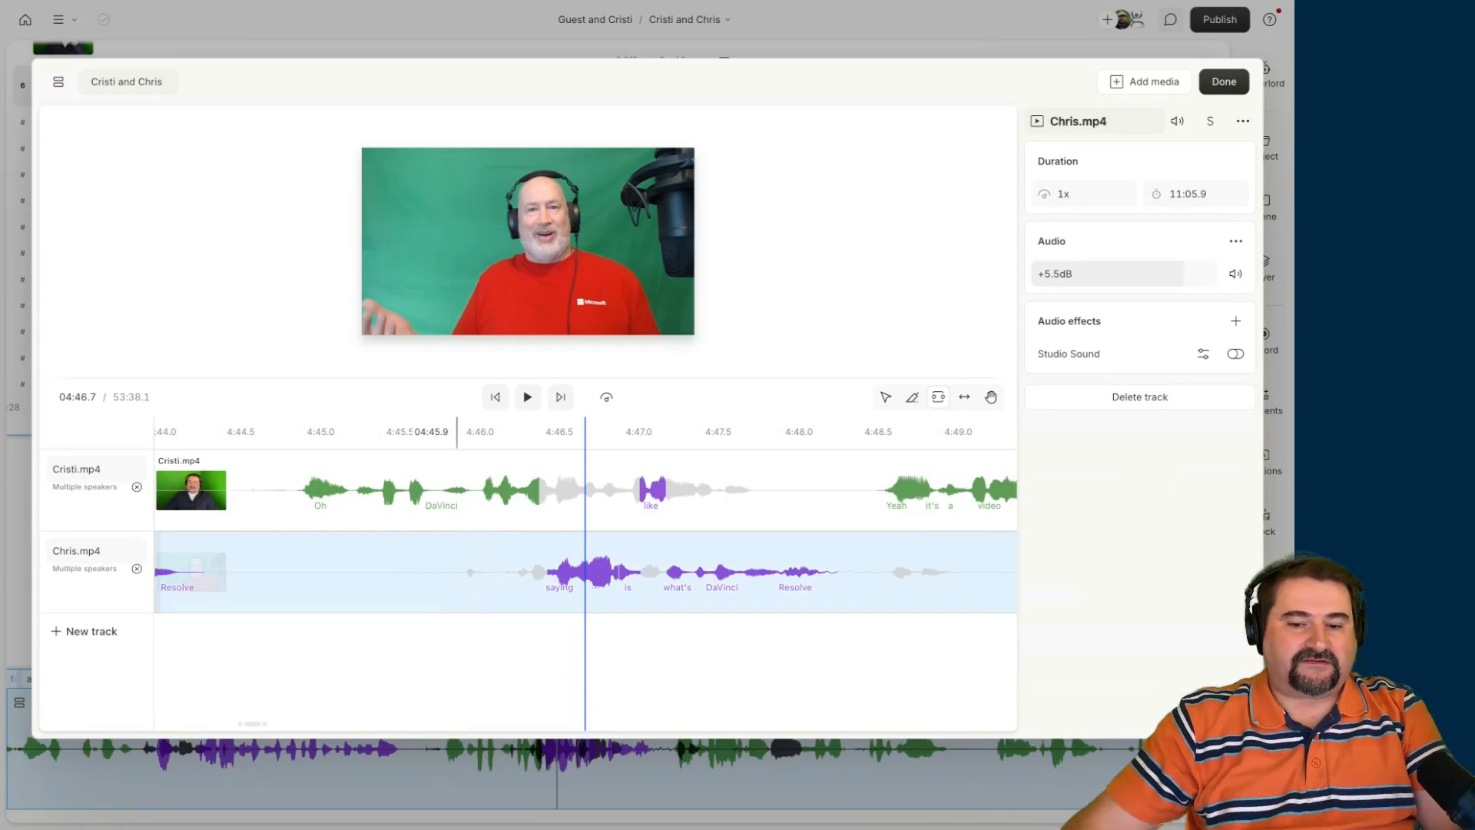
Try muting the audio with a range of about 2.6 s selected on the Chris.mp4 track, and undo the mute
left_click_drag(457, 572, 874, 583)
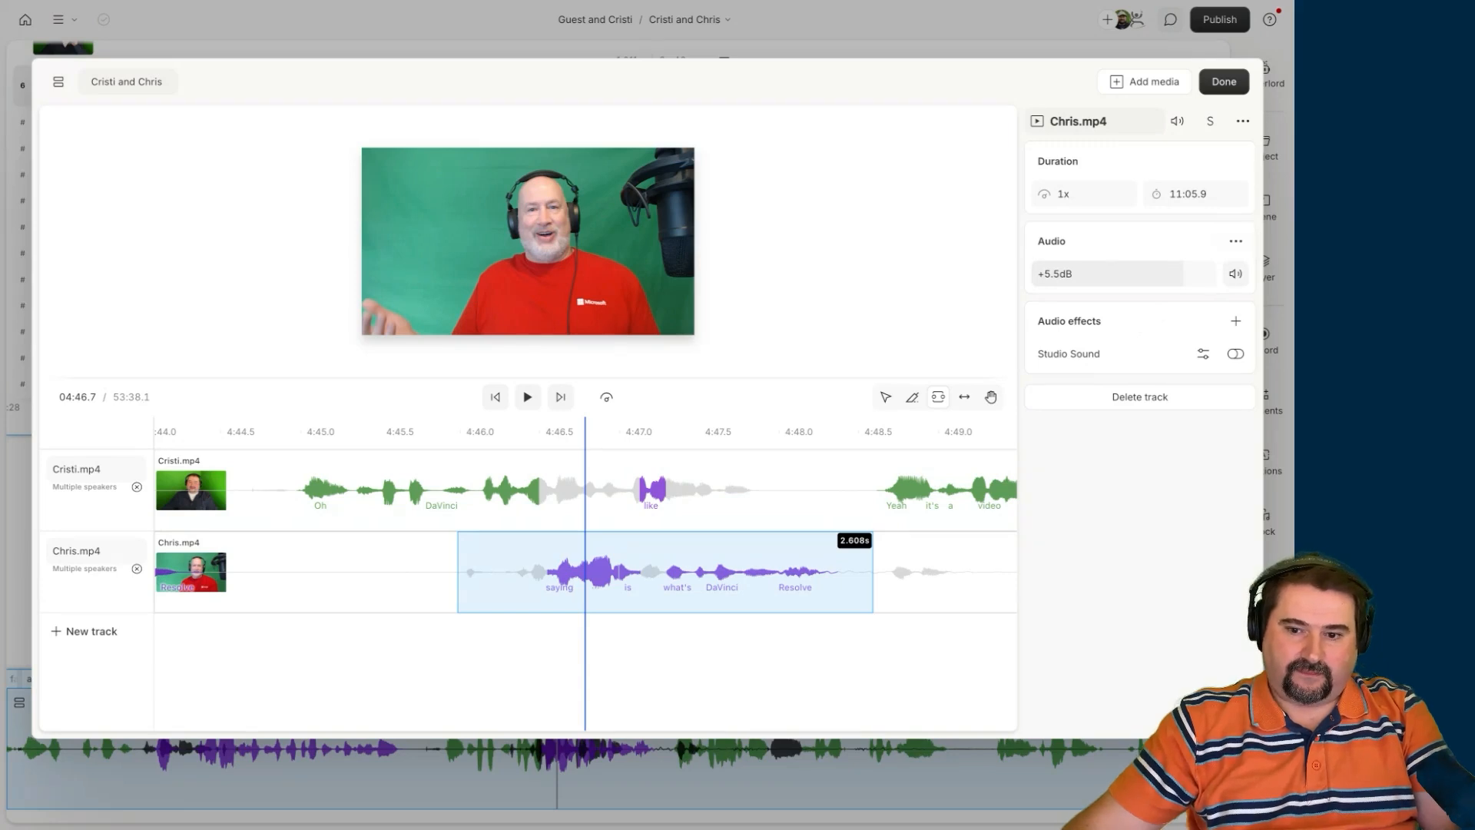
left_click(1235, 274)
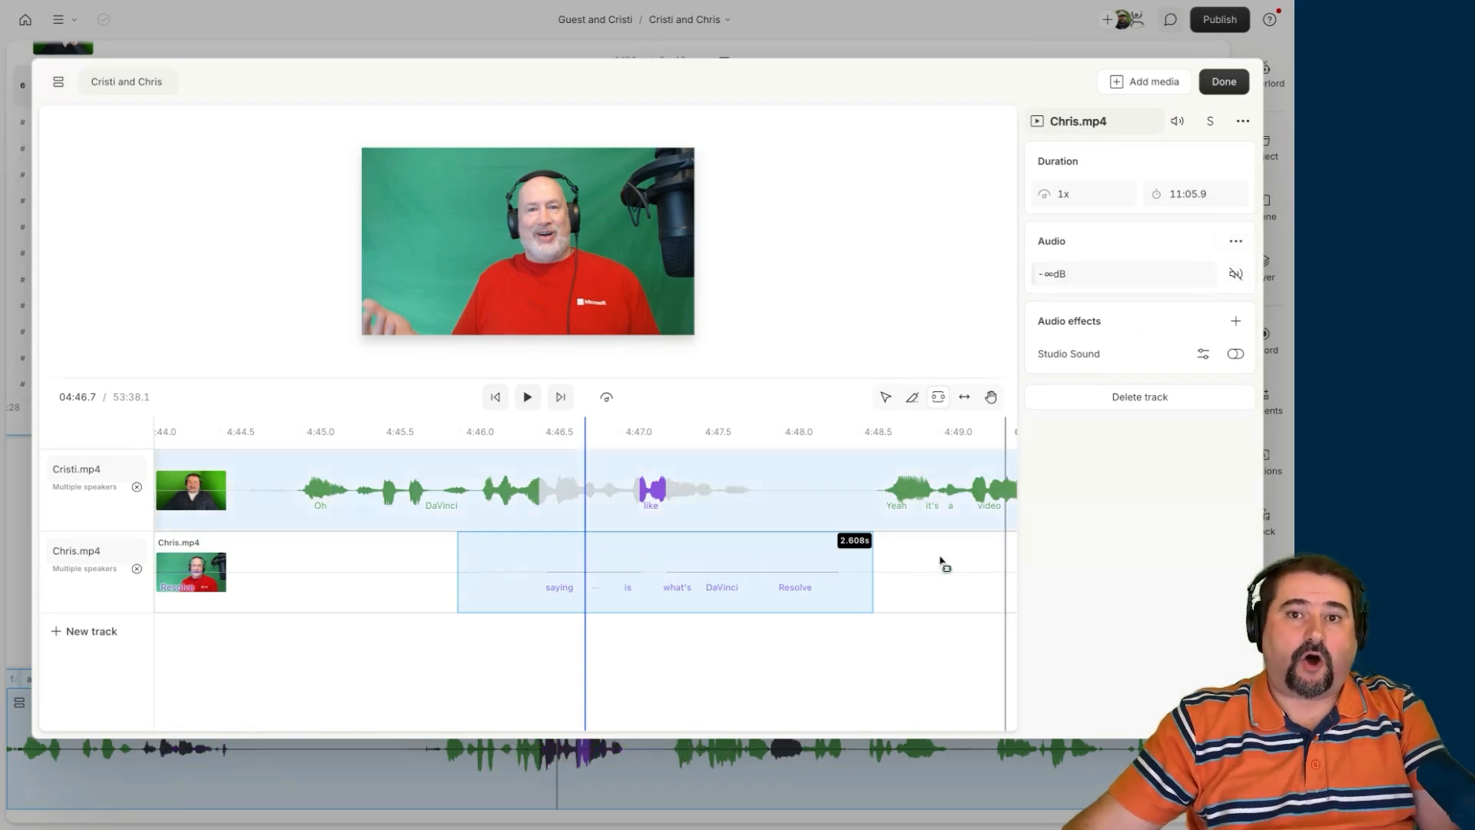
scroll(777, 652, "down", 6)
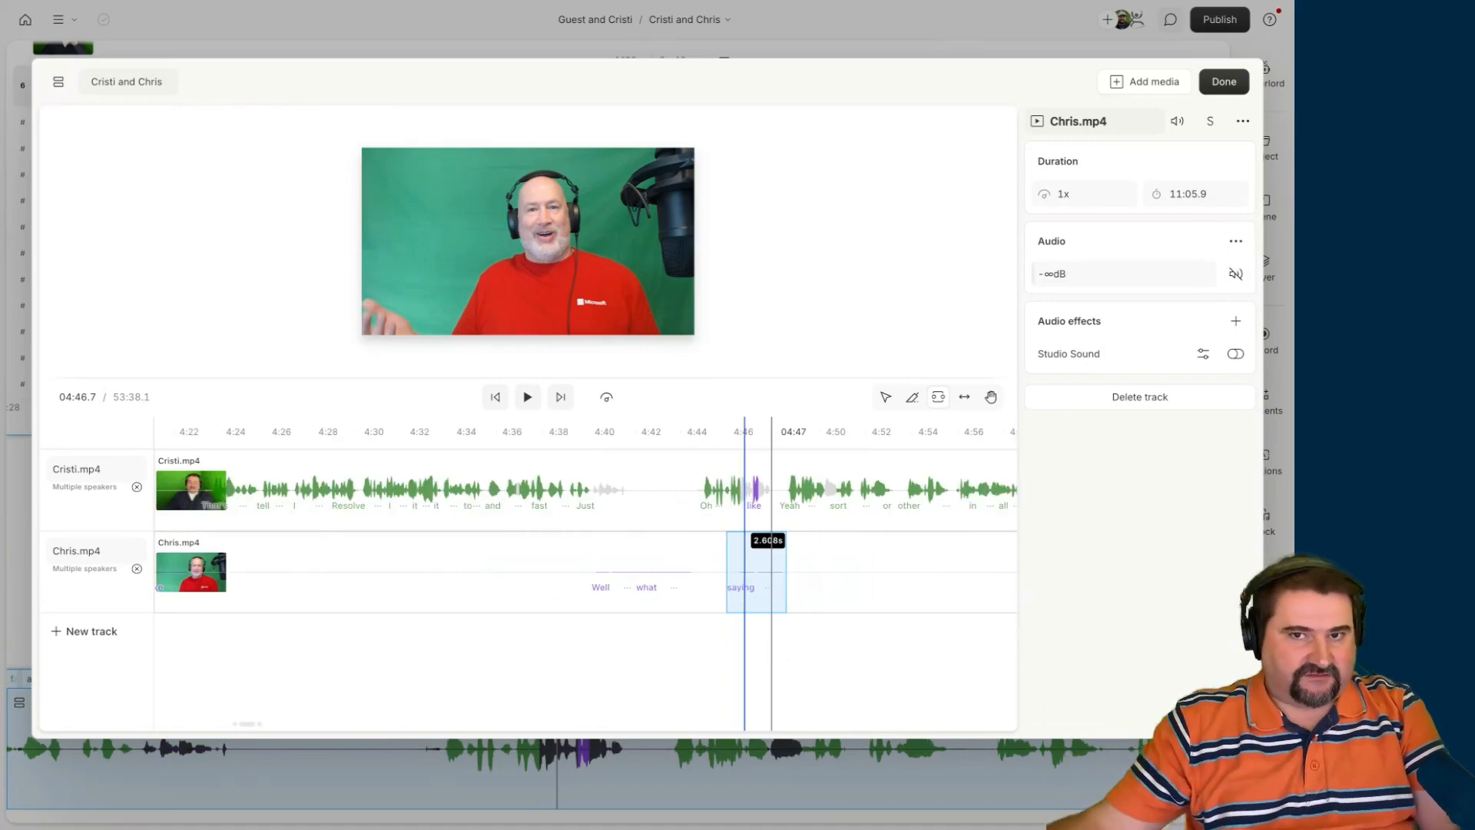
key("ctrl+z")
Split the Chris.mp4 track with the Blade tool at 04:45.9, ahead of the overlapping words "saying your"
scroll(727, 655, "up", 5)
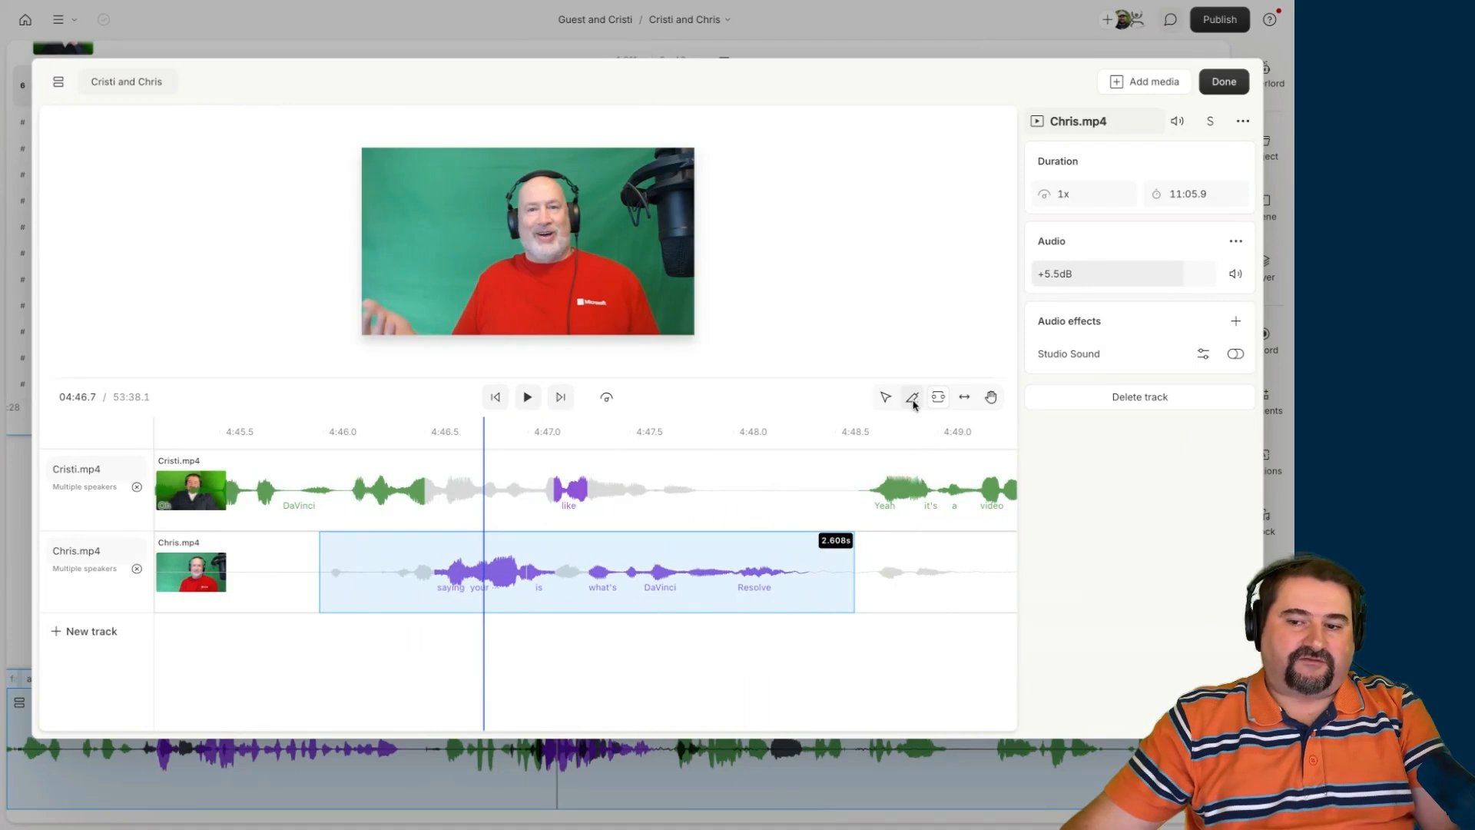
left_click(822, 658)
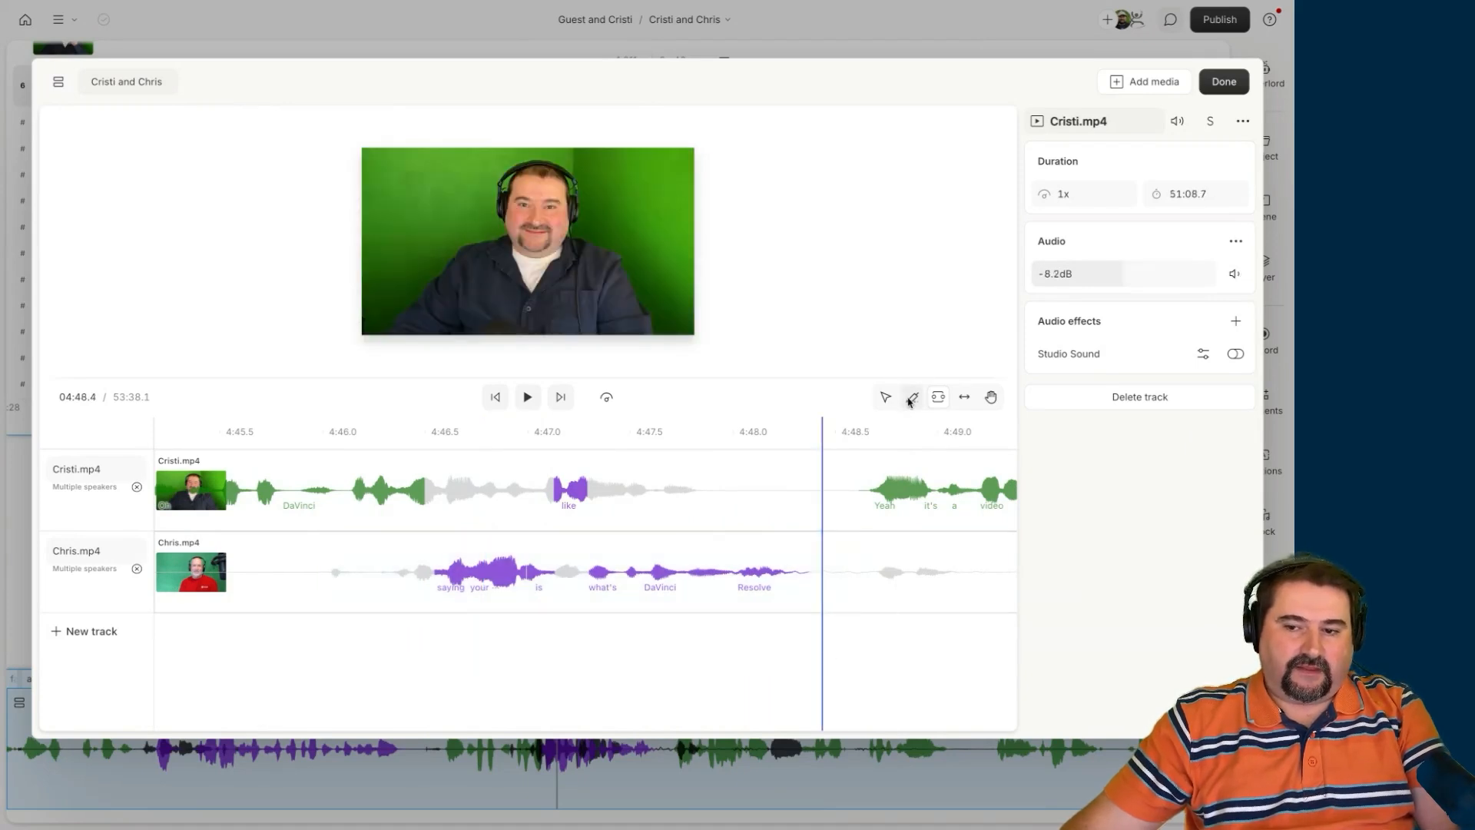
left_click(910, 399)
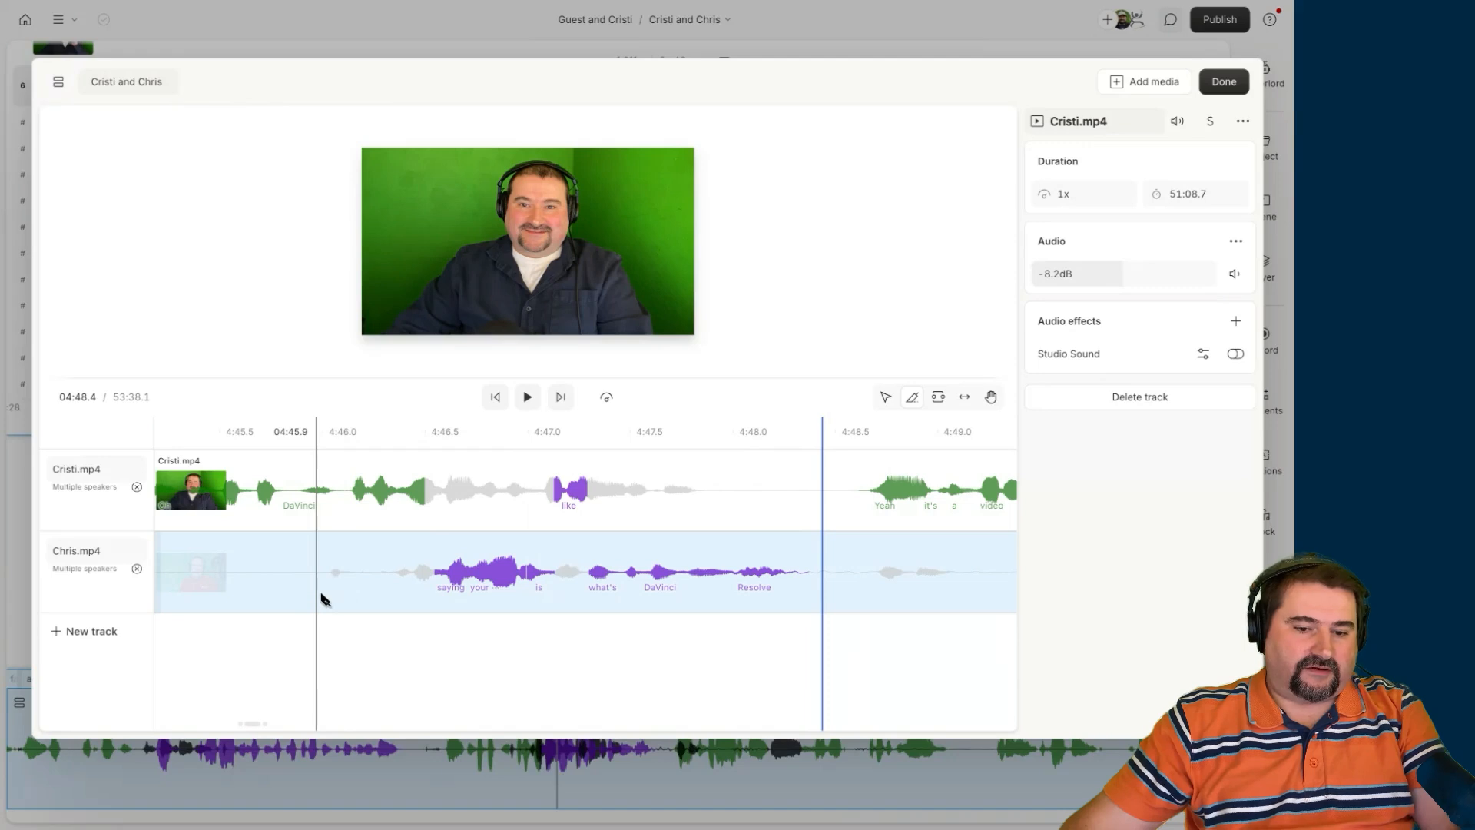
left_click(319, 593)
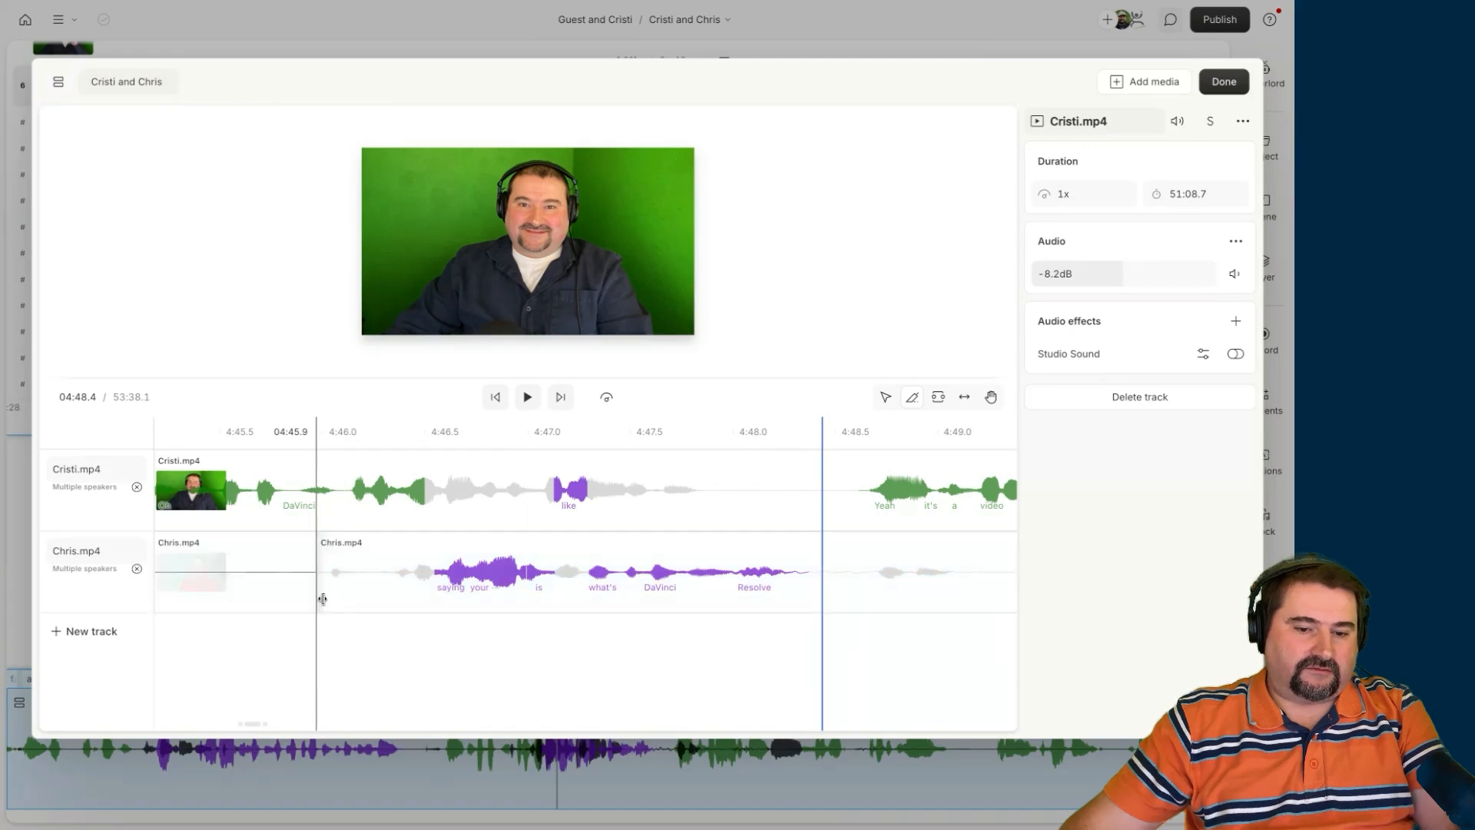
Split the Chris.mp4 track again after the word "Resolve" and mute the isolated clip of about 2.5 s
left_click(834, 577)
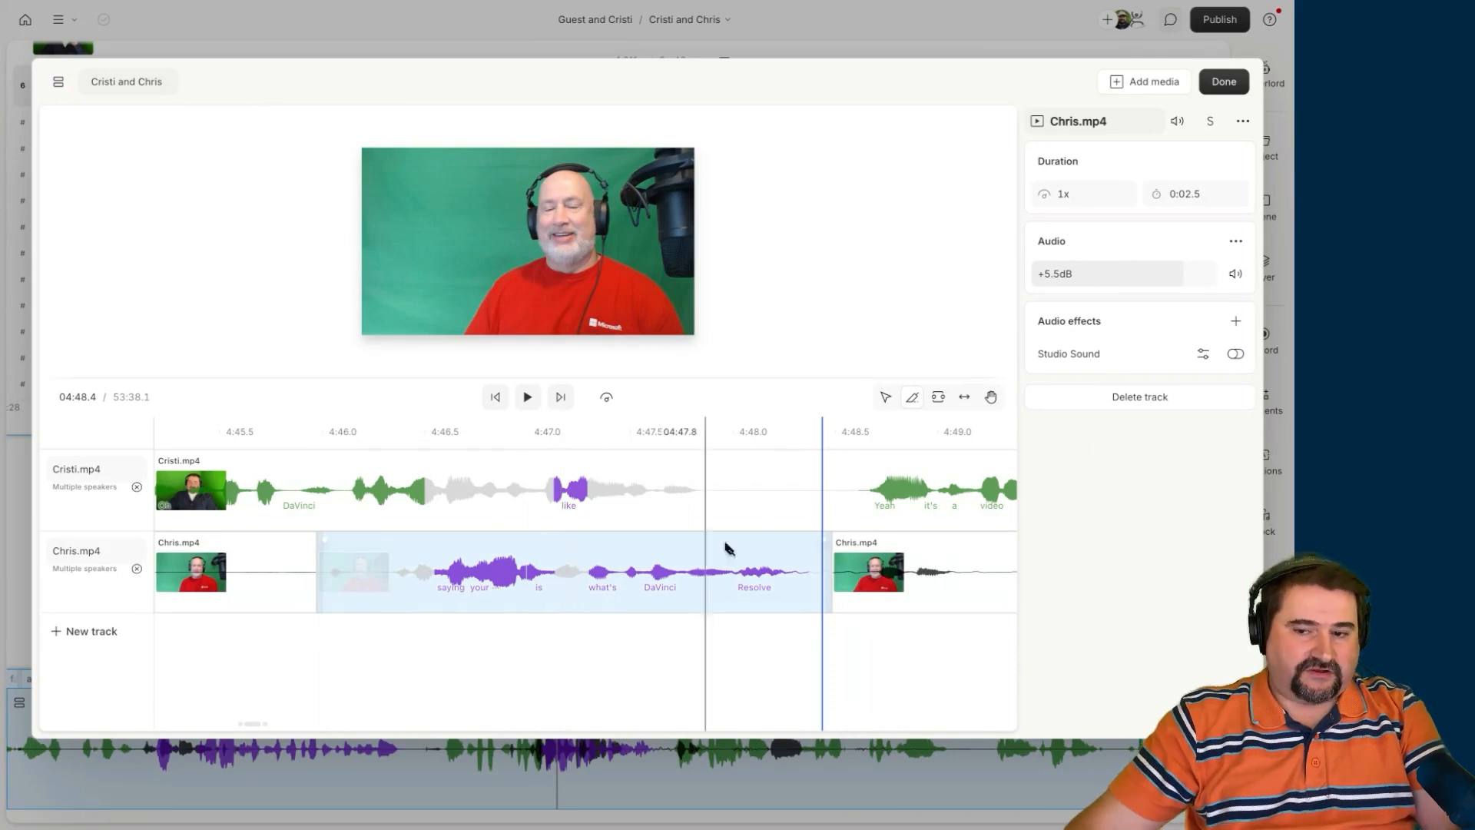
left_click(885, 396)
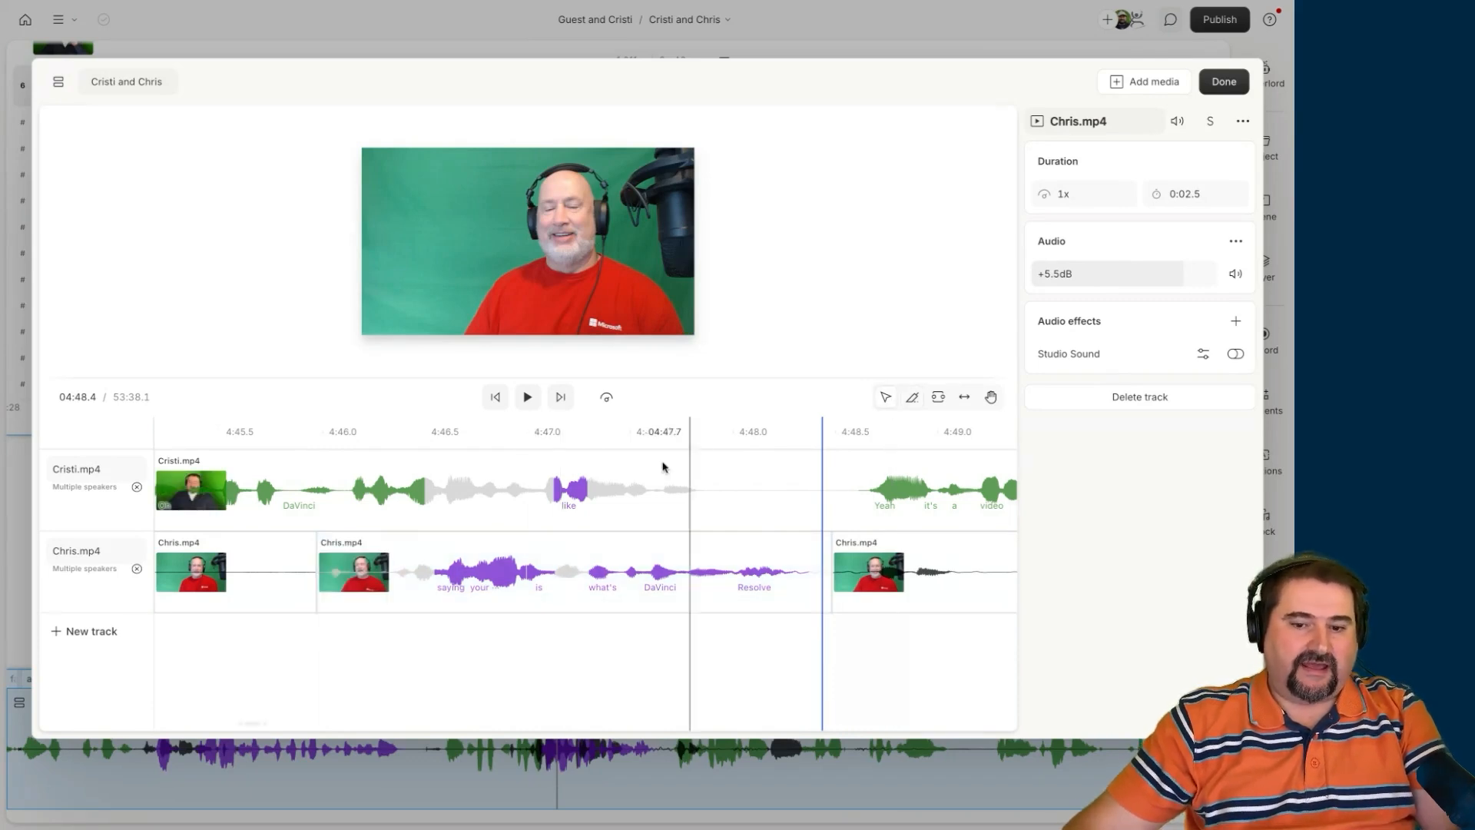
left_click(532, 569)
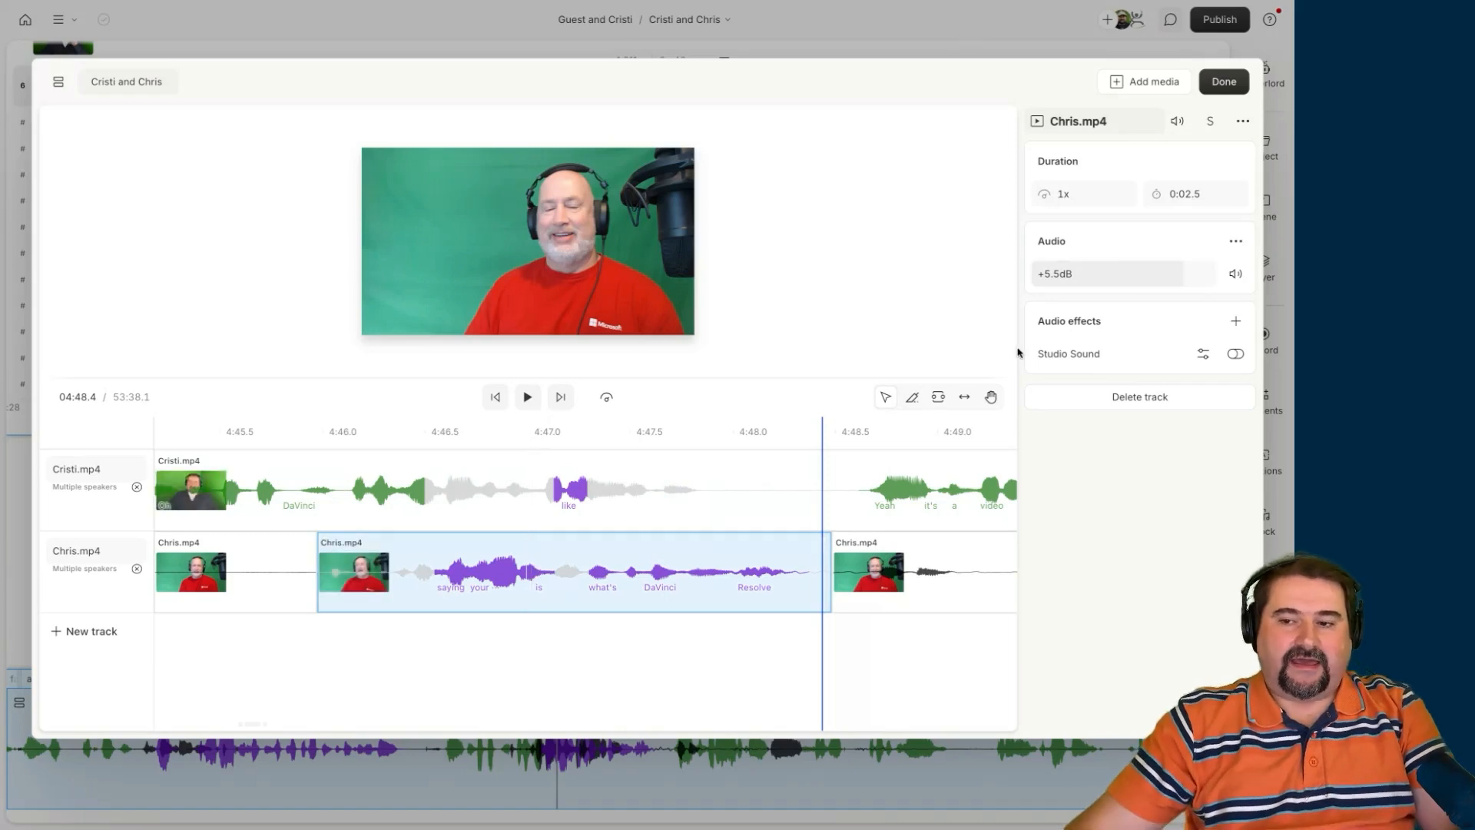
left_click(1235, 274)
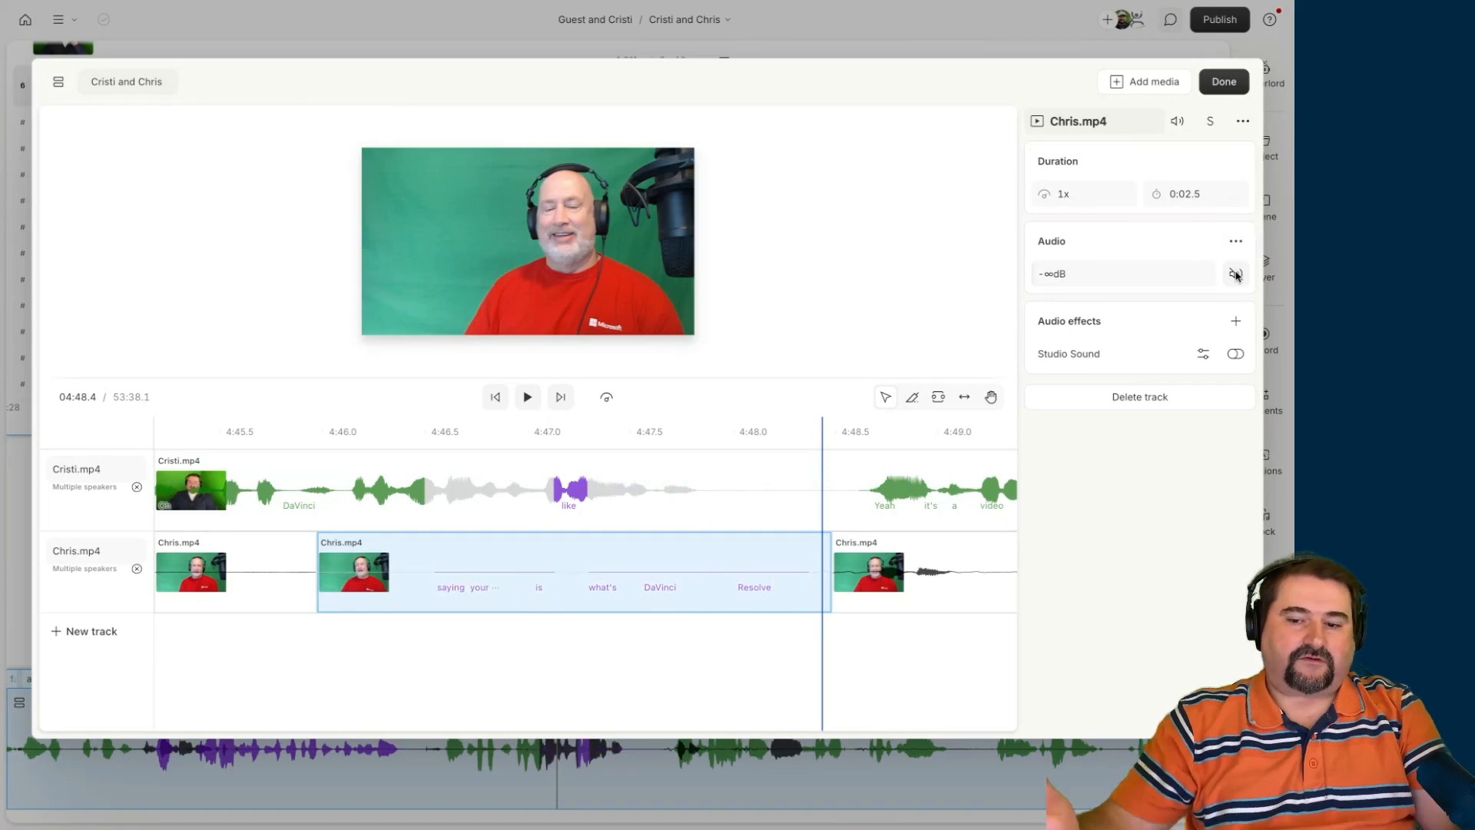
Play the sequence from 04:44.9 to check how the overlap sounds with the Chris.mp4 clip muted
scroll(704, 609, "down", 3)
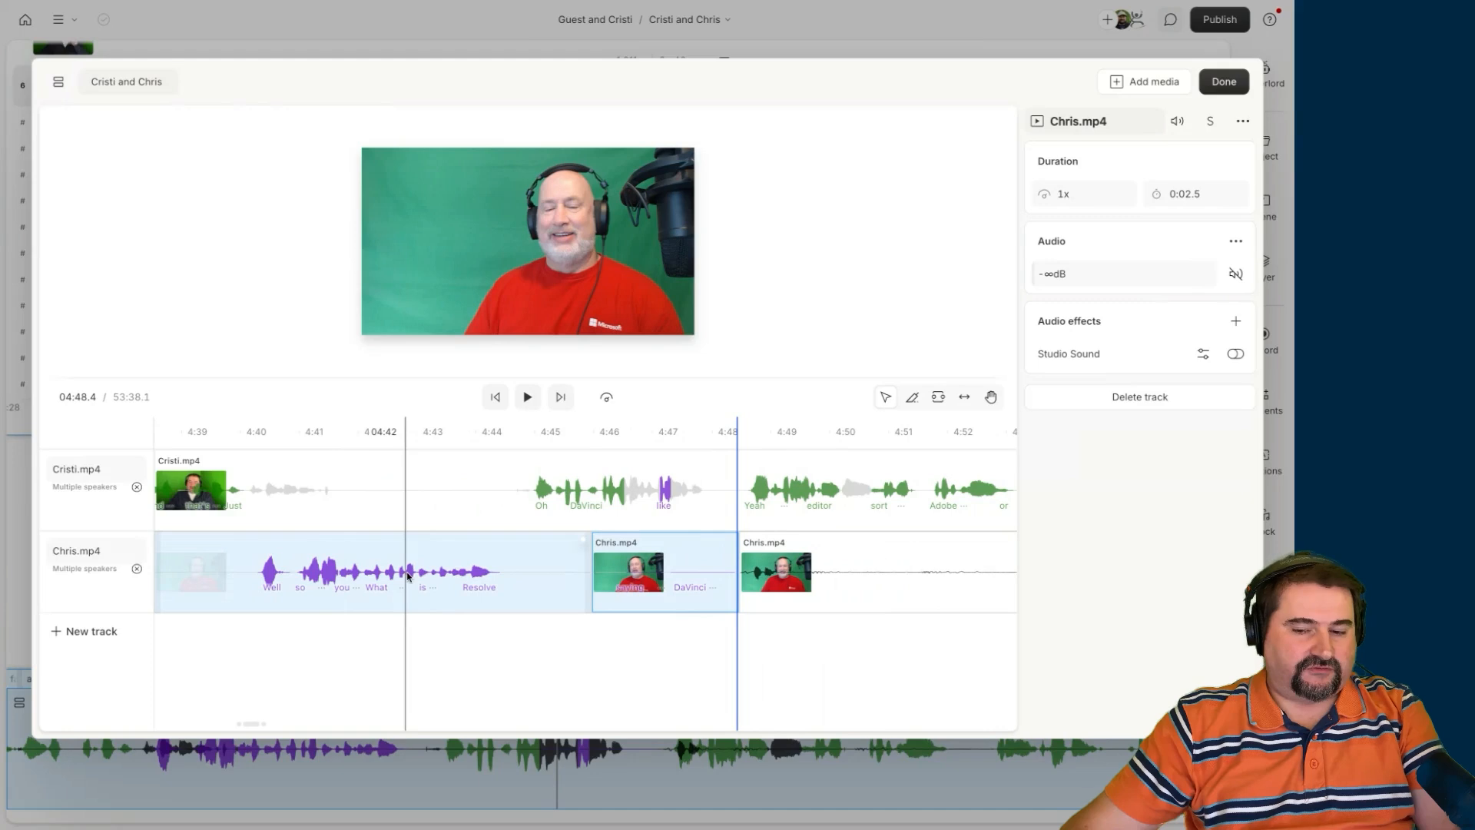
left_click(530, 435)
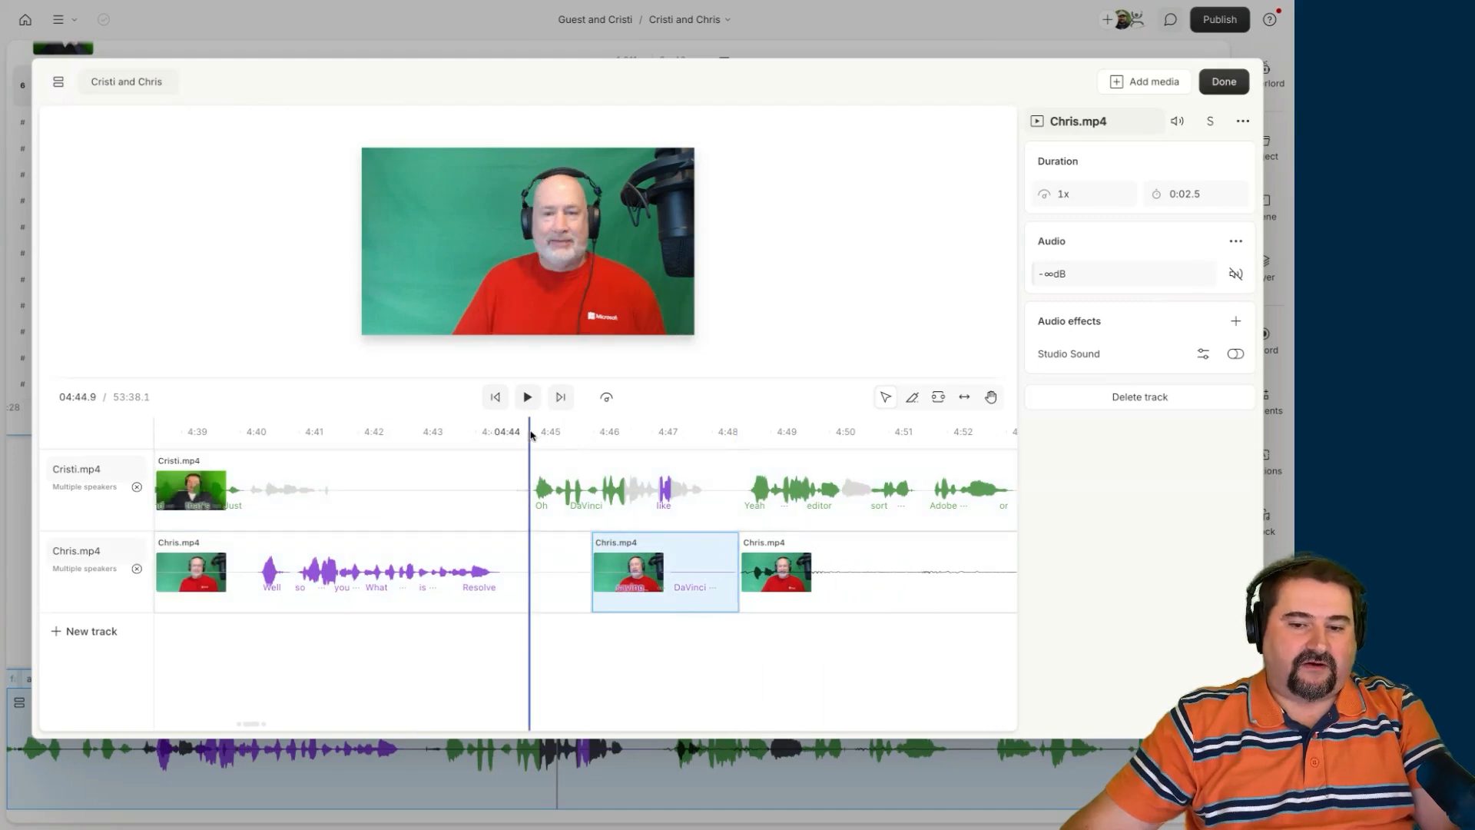
key("space")
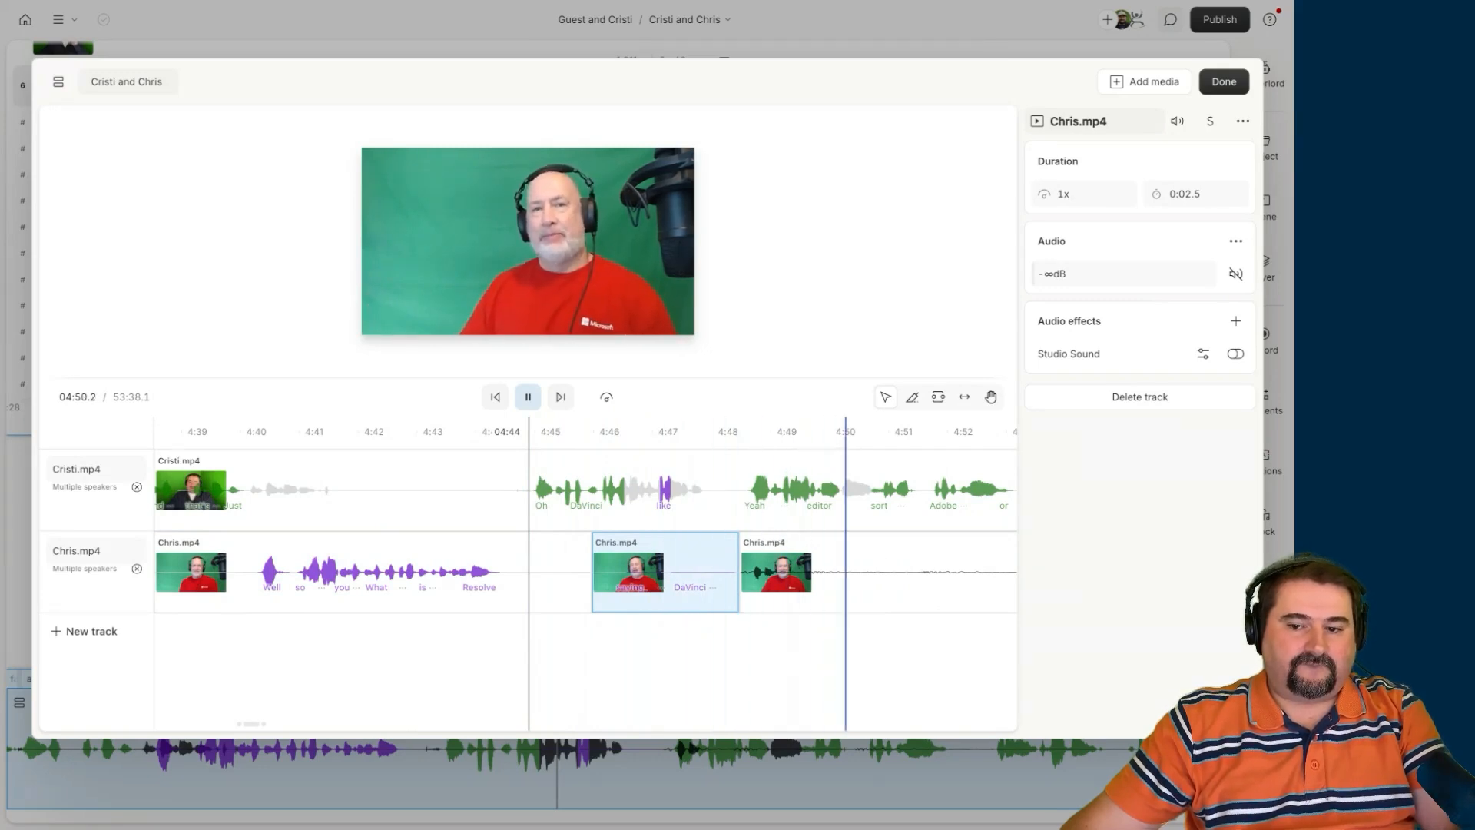
key("space")
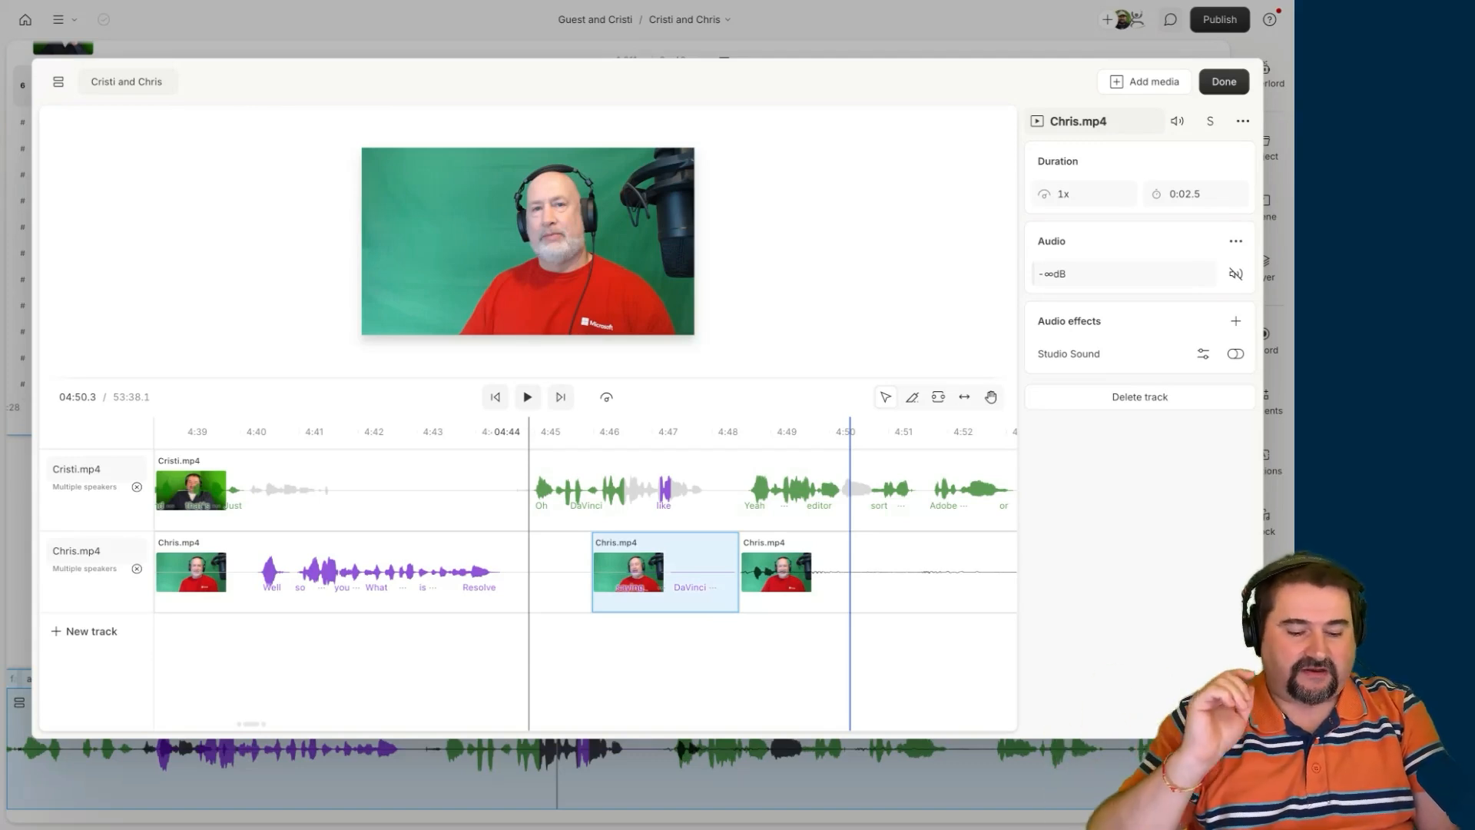
Undo the mute and the splits on the Chris.mp4 track
key("ctrl+z")
key("ctrl+z")
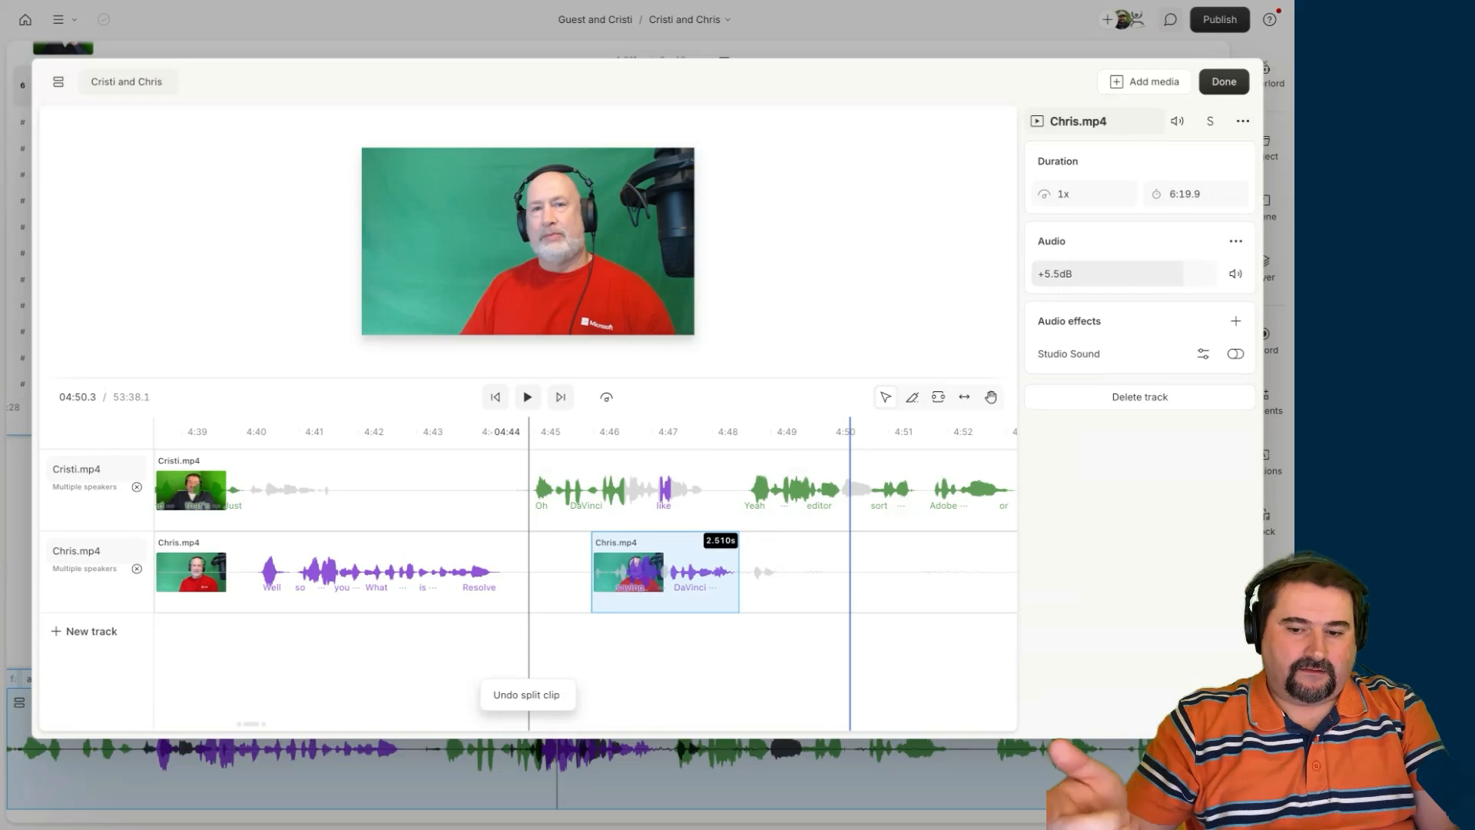
left_click(599, 677)
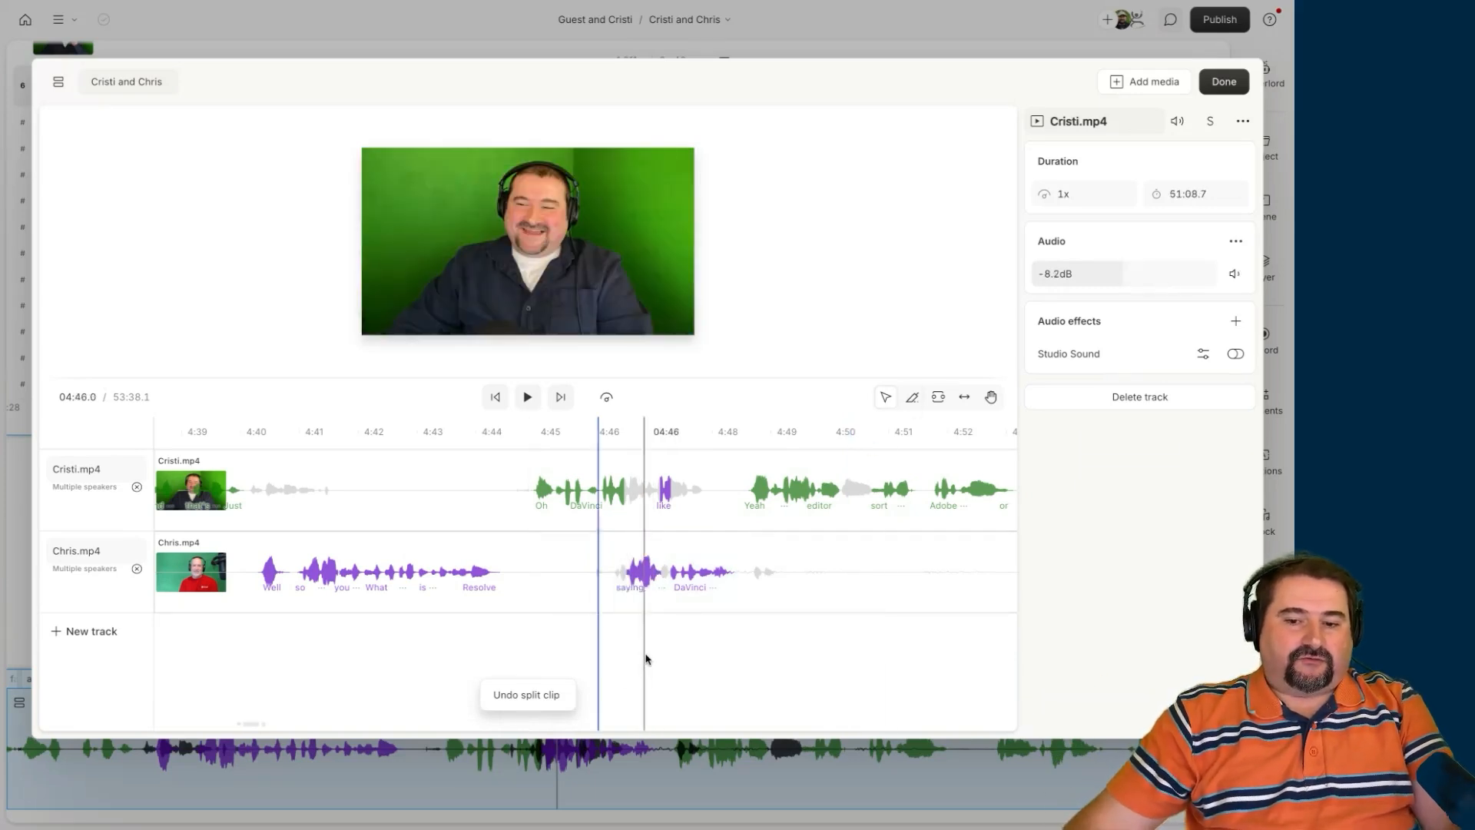
Play the overlapping speech around 04:47 to review both speakers' words
scroll(646, 658, "up", 2)
left_click(646, 657)
key("space")
key("space")
scroll(645, 658, "right", 3)
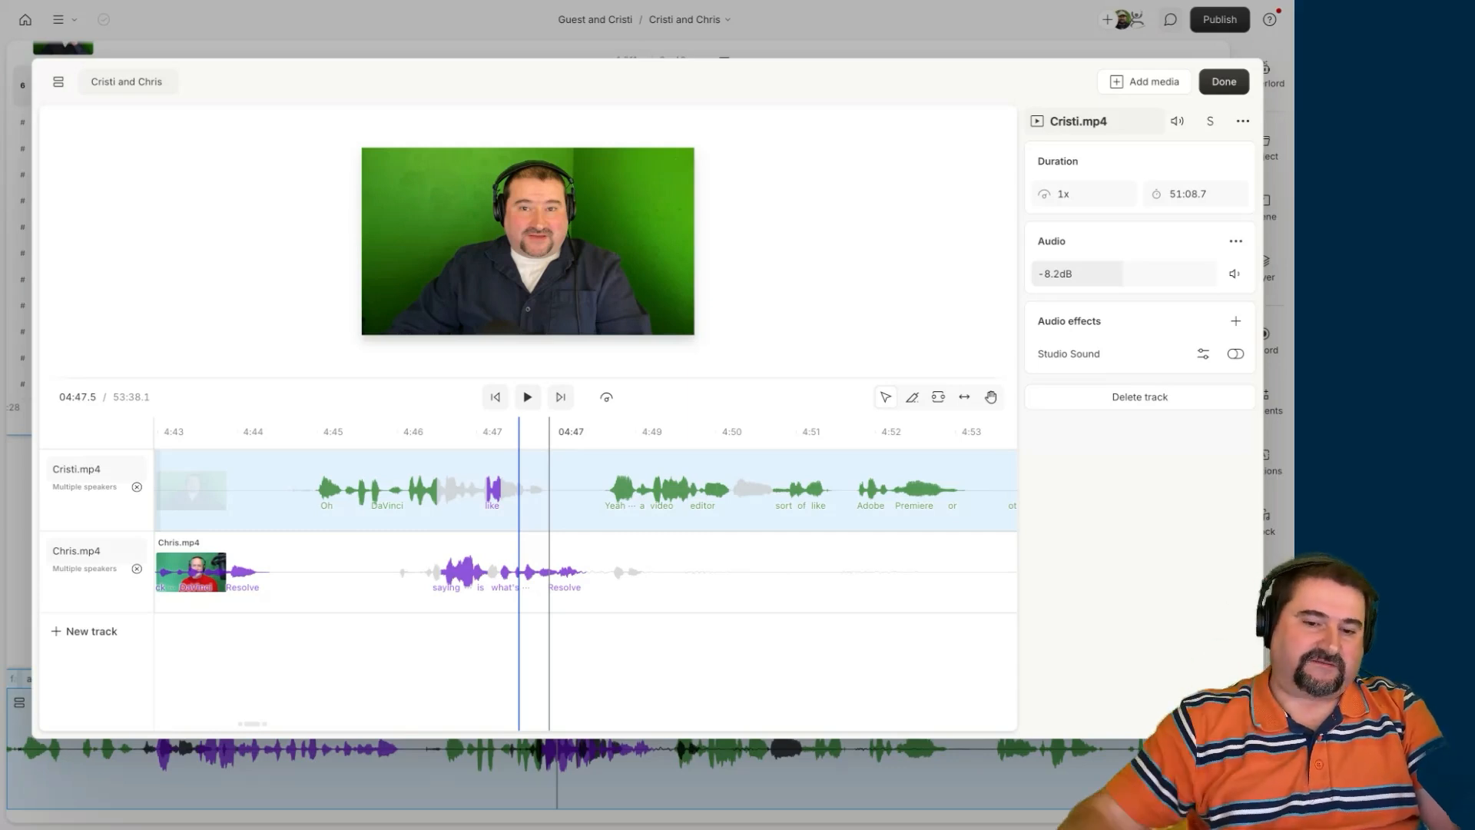
Split the Chris.mp4 track ahead of the word "saying" and shift the following clip about 1.5 s later
left_click(593, 546)
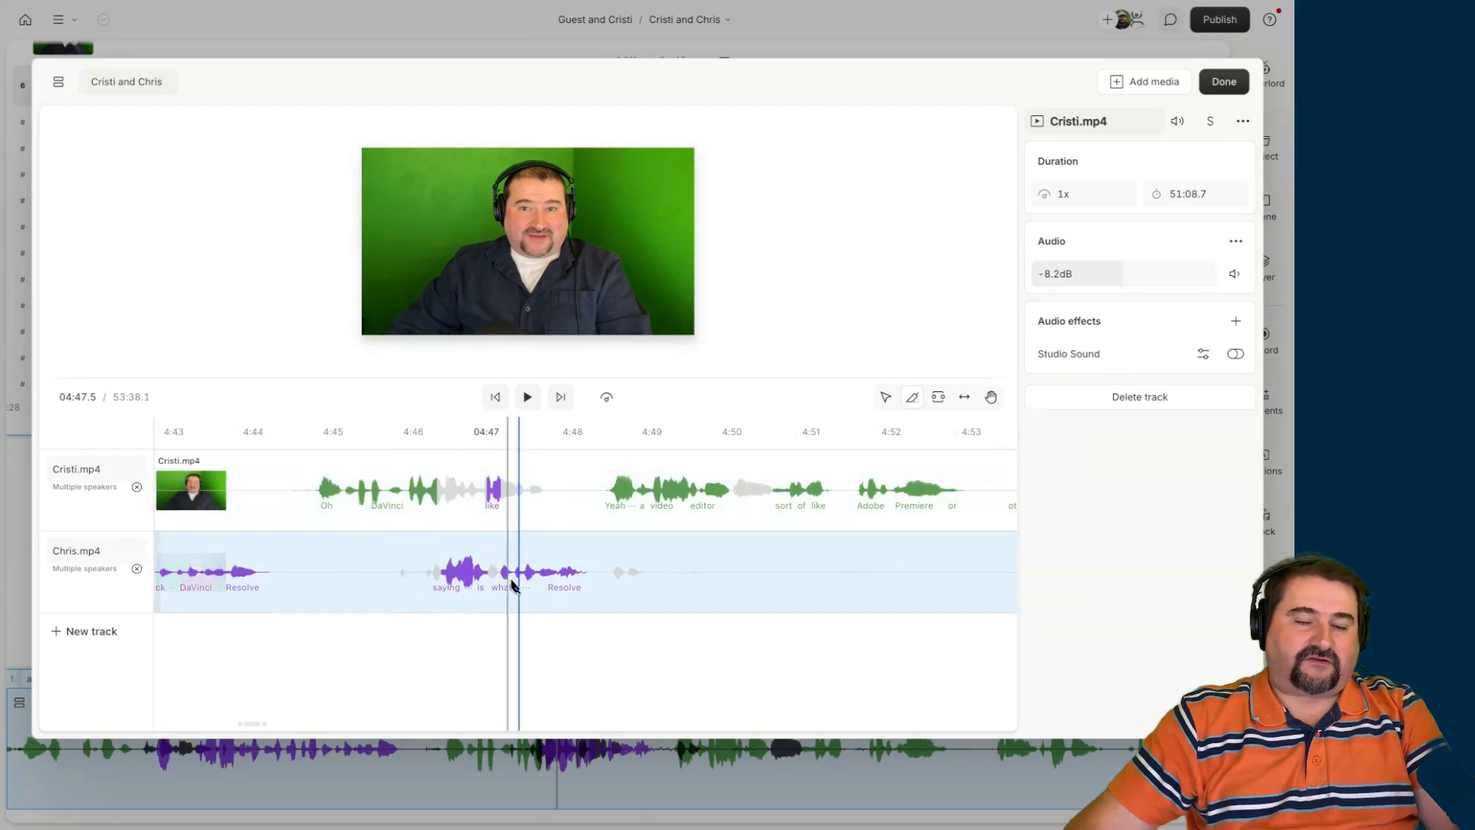
left_click(393, 576)
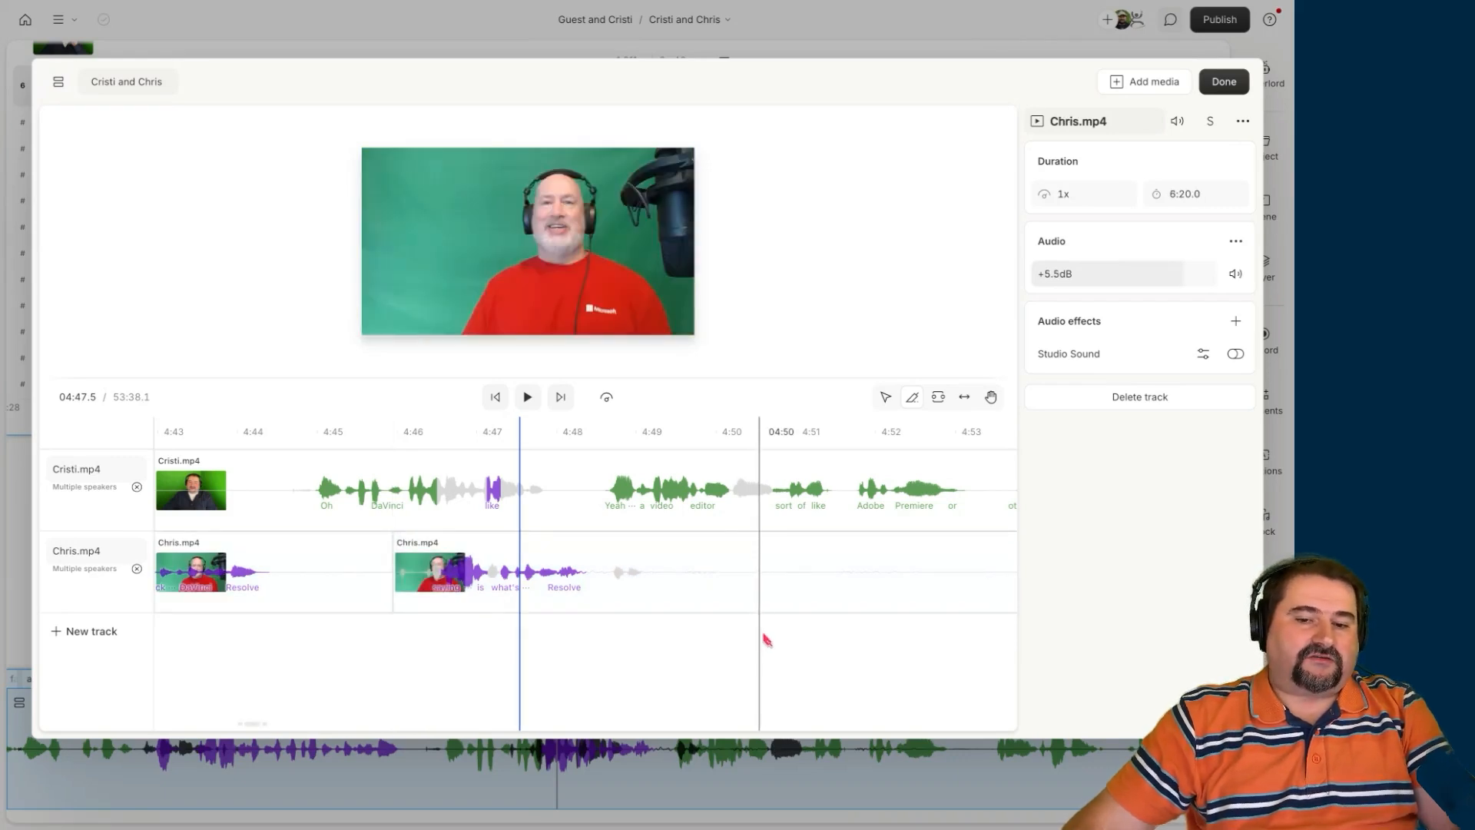
left_click(747, 598)
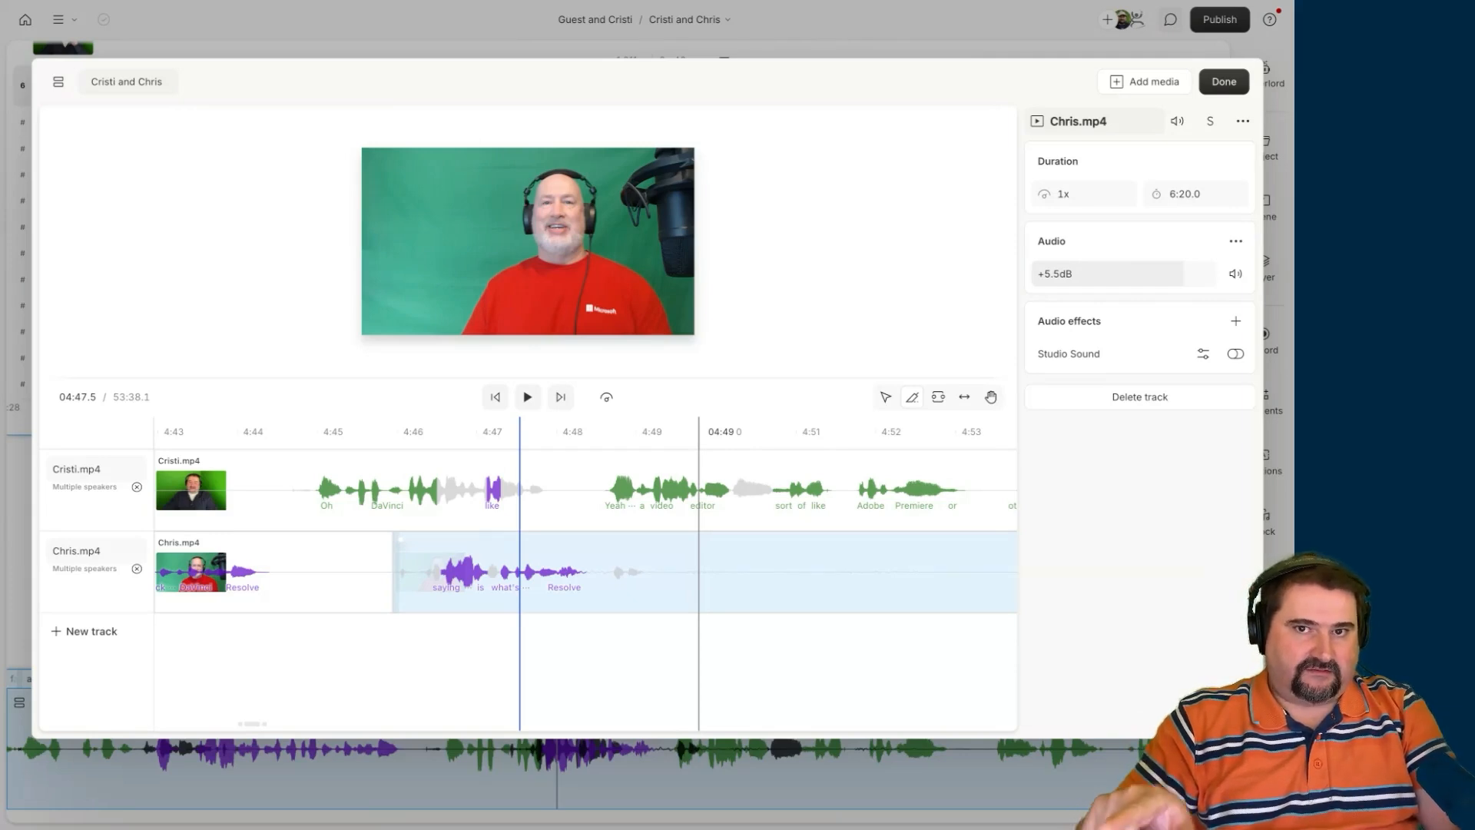
left_click(792, 479)
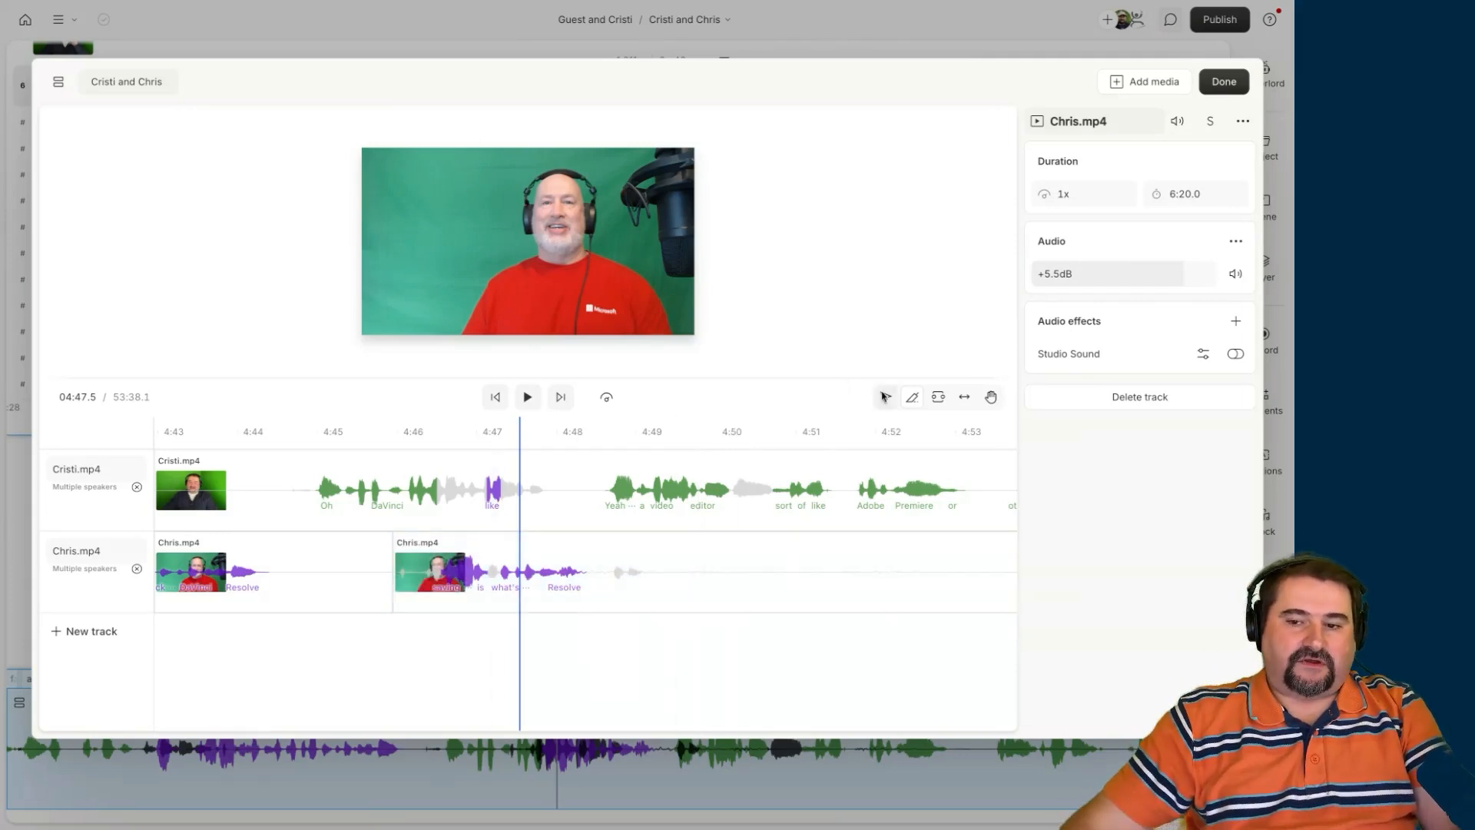
left_click_drag(441, 588, 555, 589)
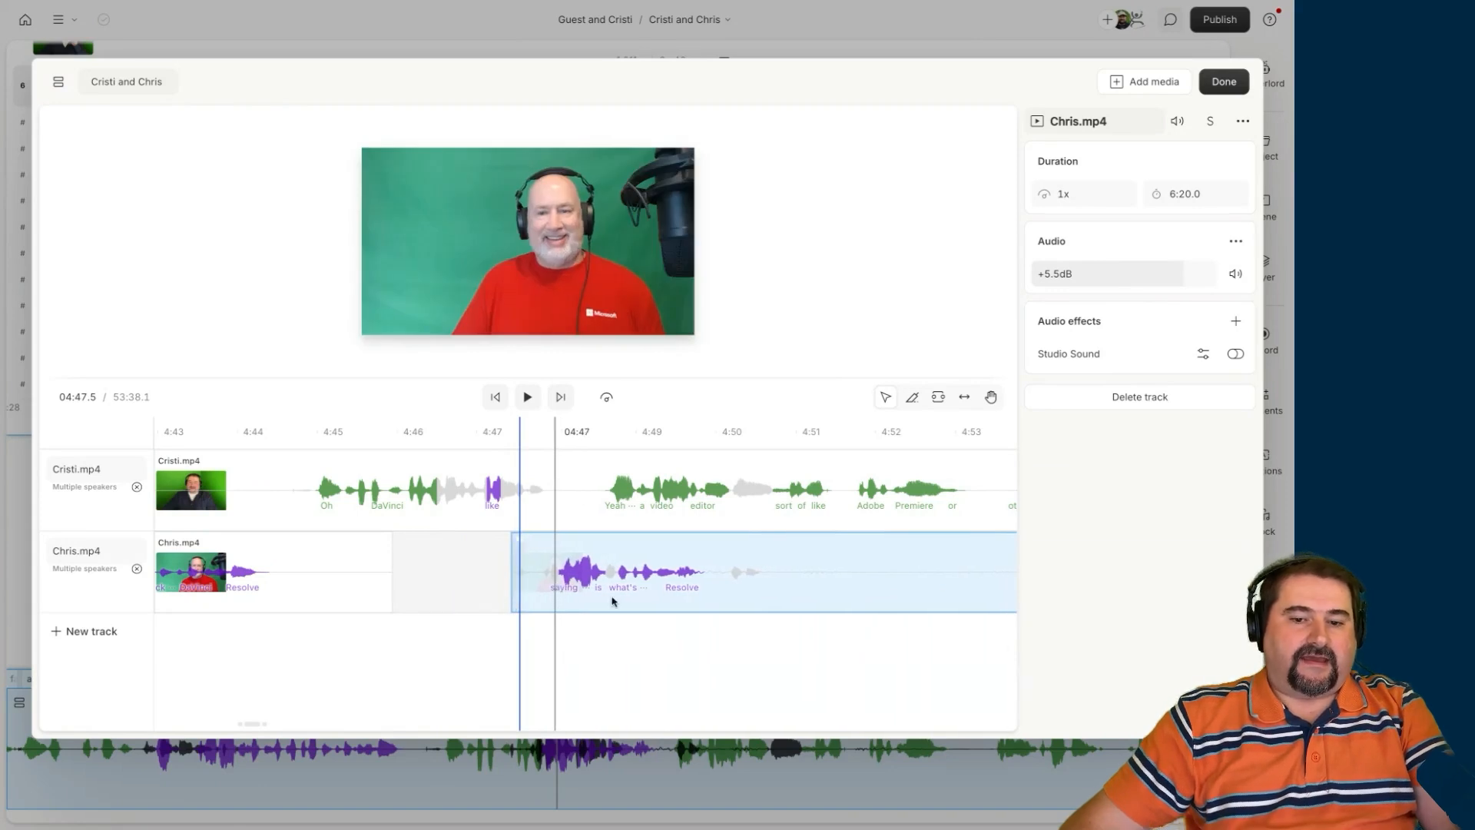
Play the sequence from about 04:45 to check the timing of the shifted Chris.mp4 clip
left_click(308, 435)
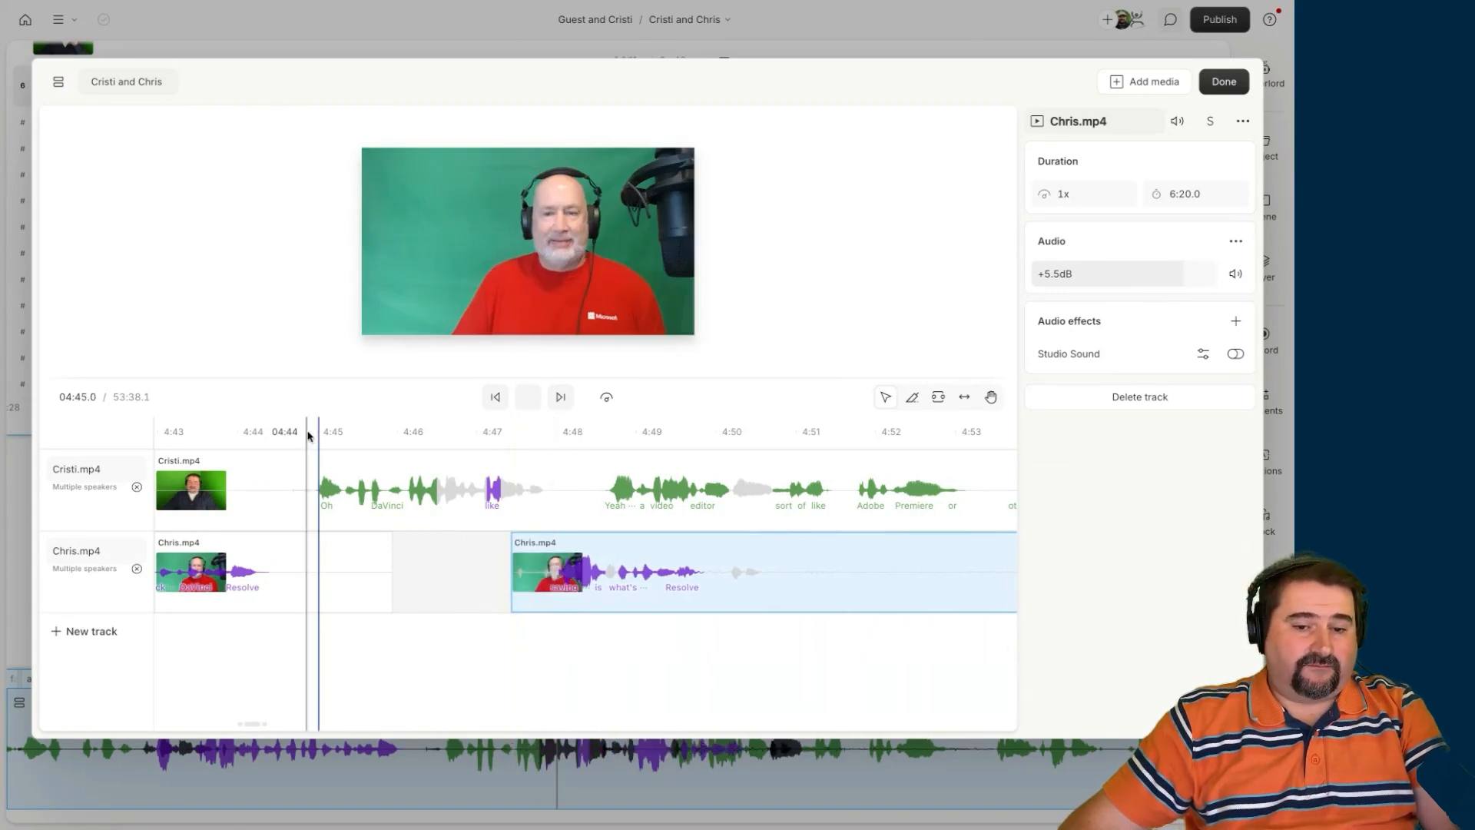
key("space")
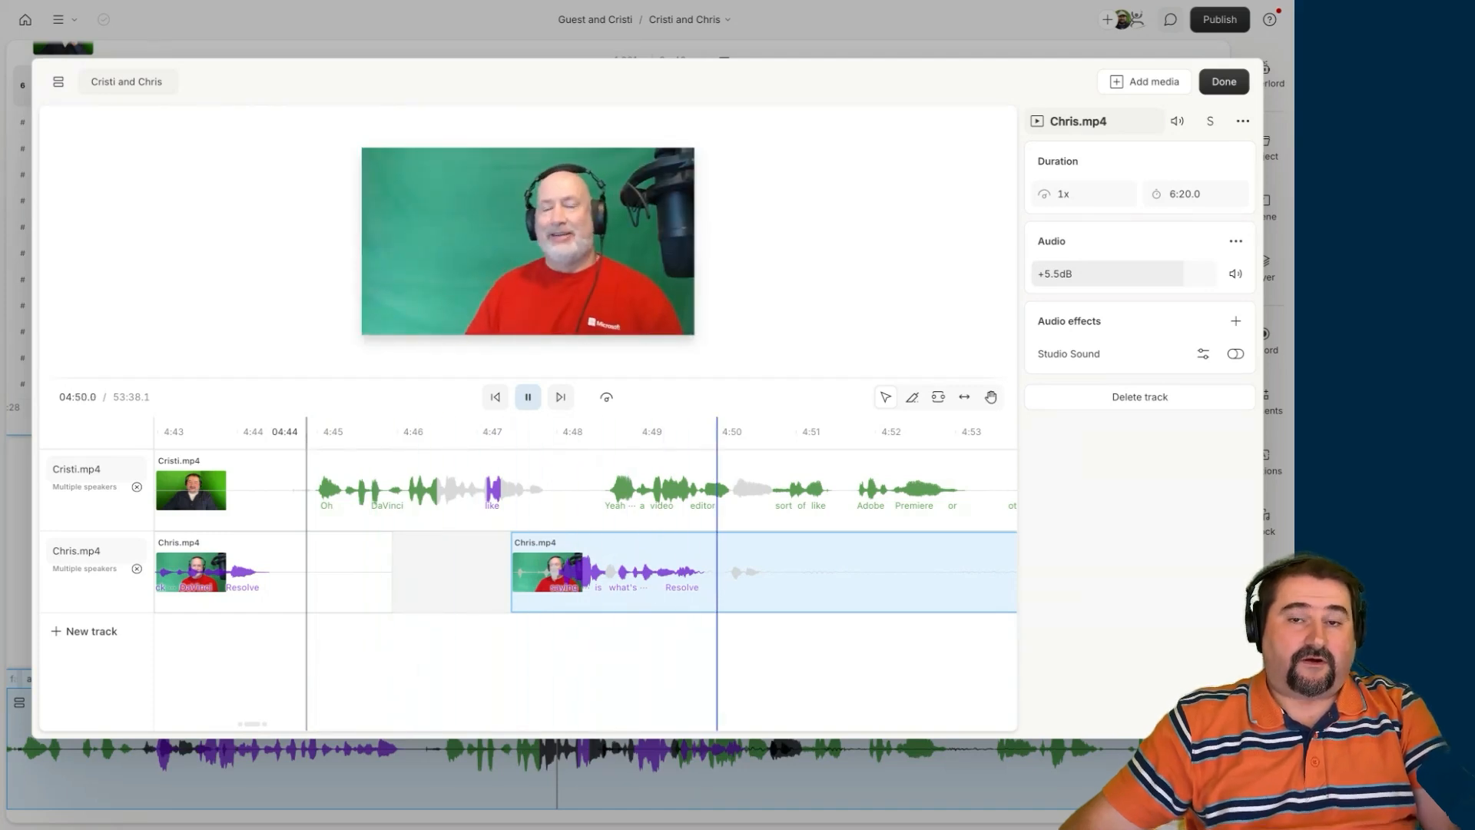
key("space")
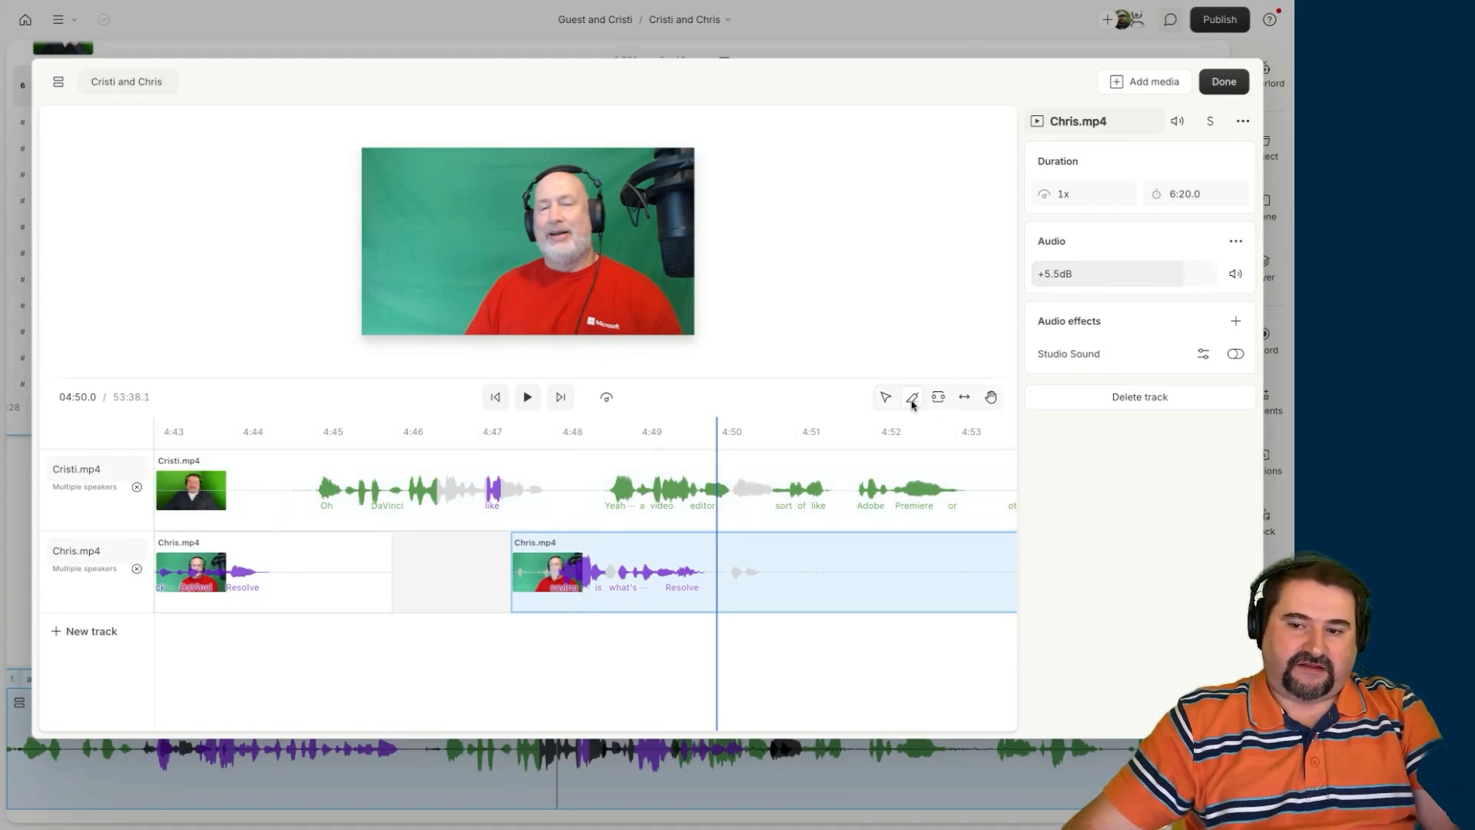
Split the Cristi.mp4 track ahead of the word "Yeah" and shift the following clip later, leaving a gap of about 1.8 s
left_click(577, 501)
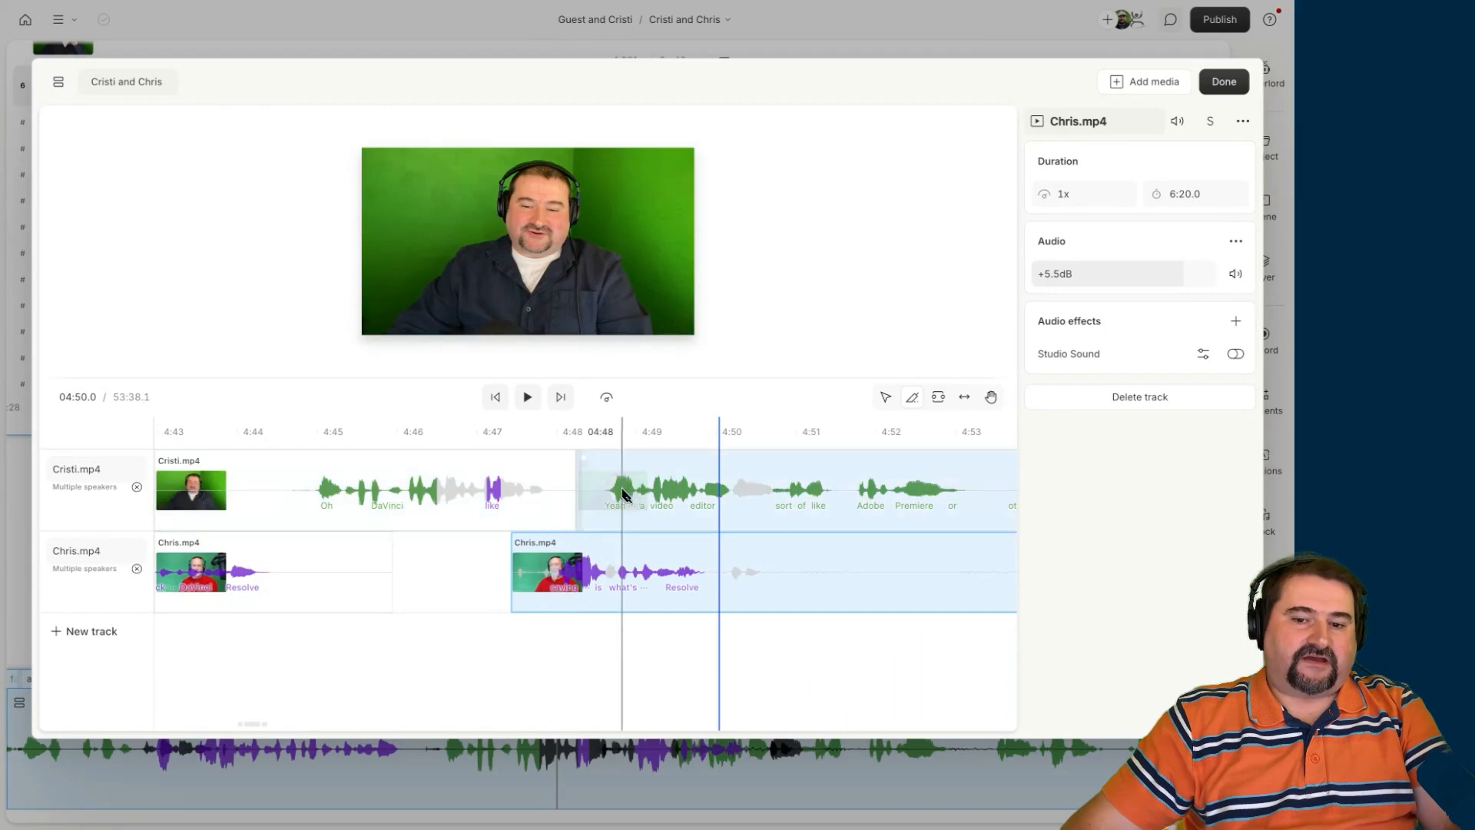
left_click(886, 398)
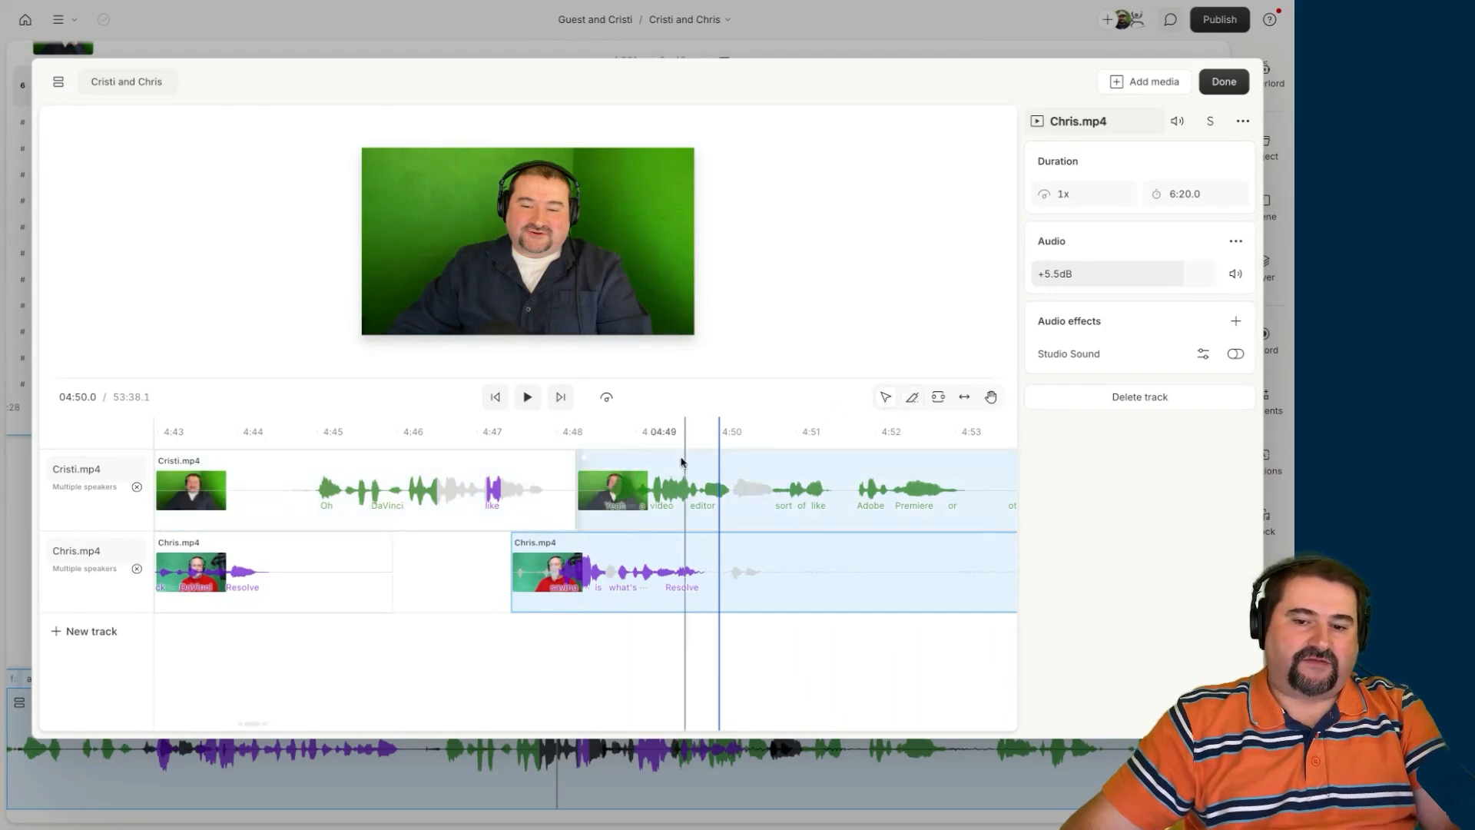
mouse_move(615, 497)
left_mouse_down()
mouse_move(662, 499)
mouse_move(615, 500)
left_mouse_up()
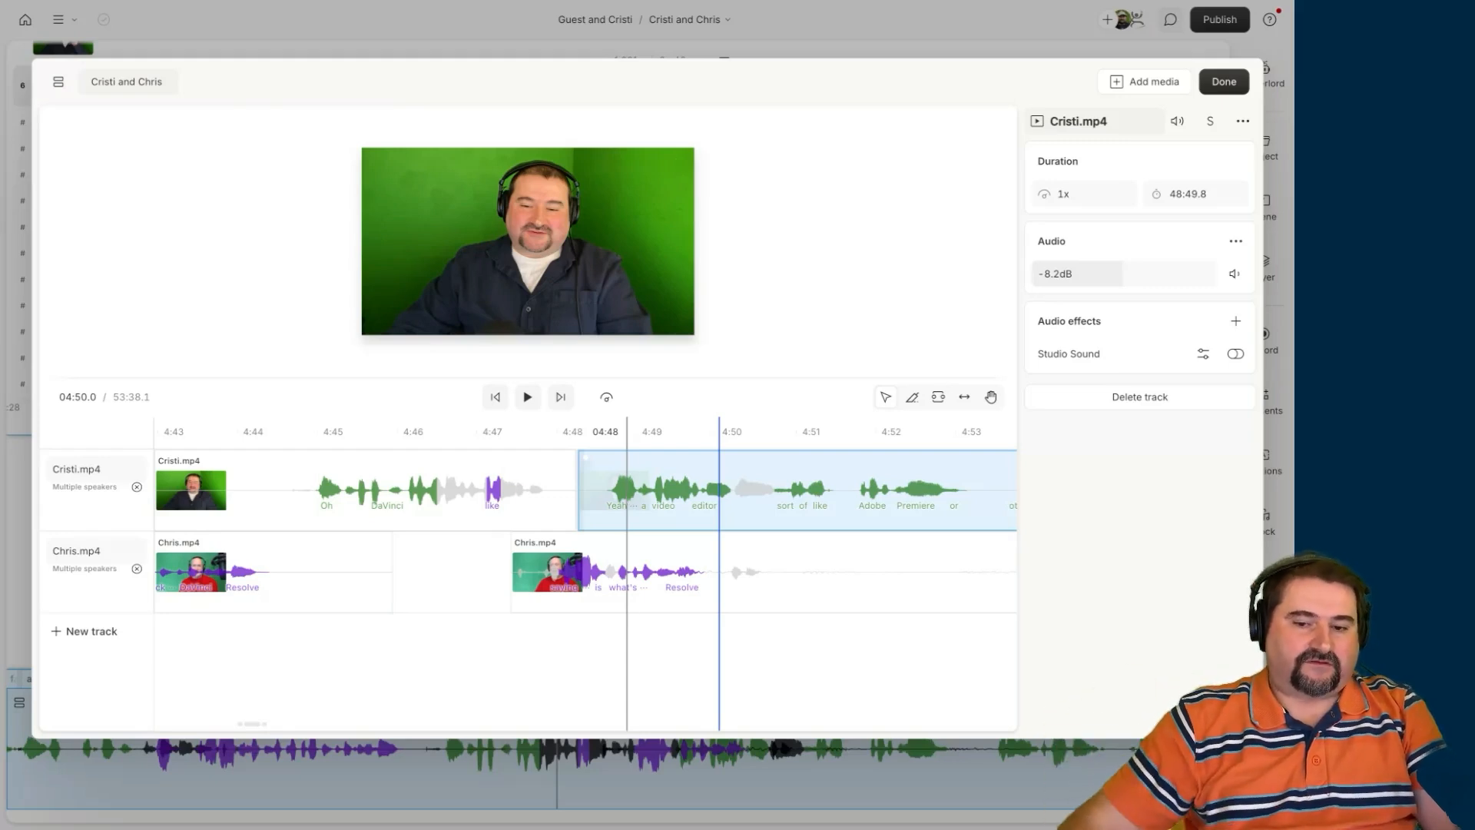
left_click_drag(603, 495, 761, 499)
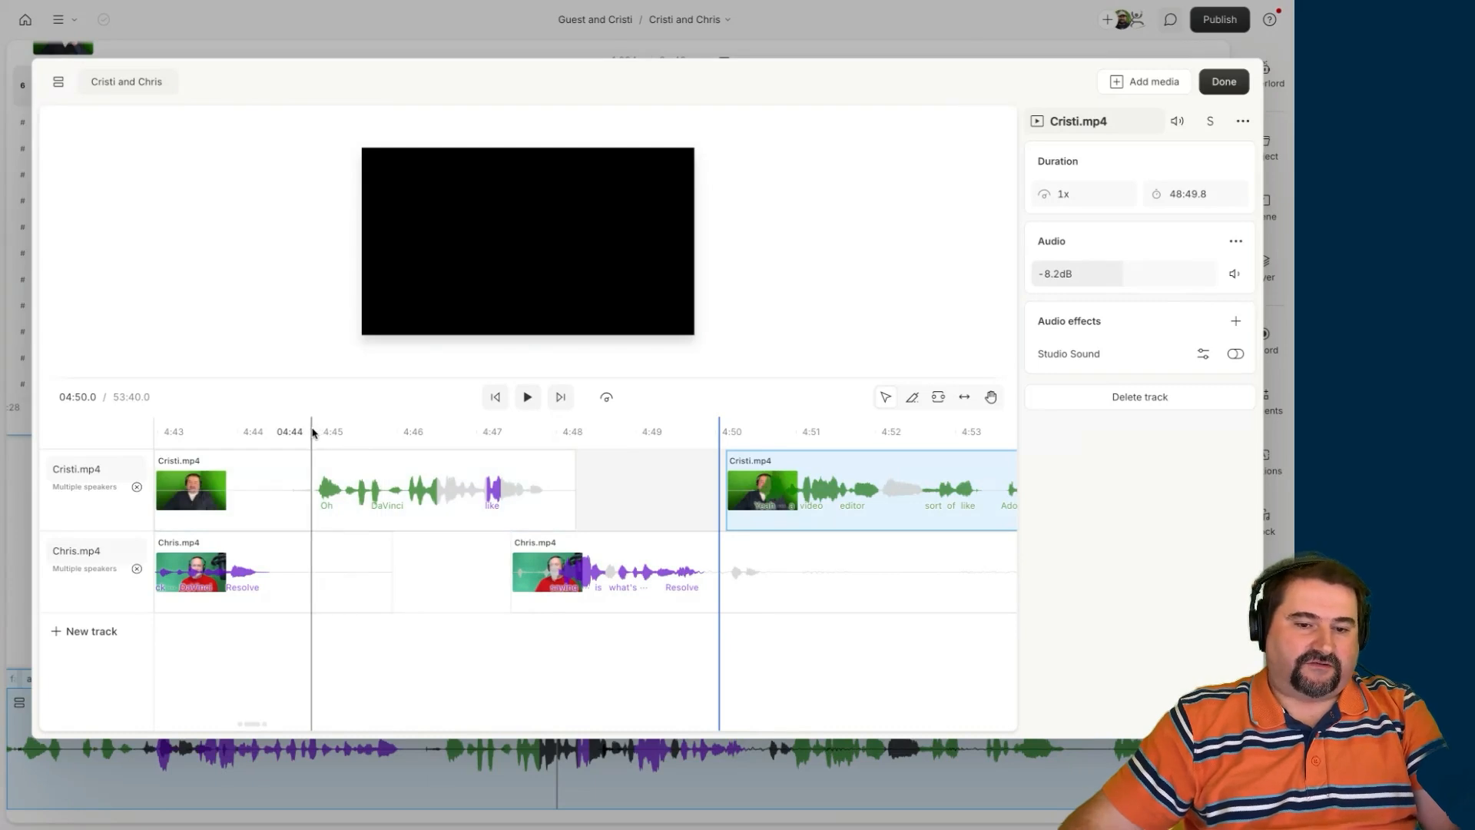
Play the sequence from 04:44.9 to check that the two speakers take turns without overlapping
left_click(312, 432)
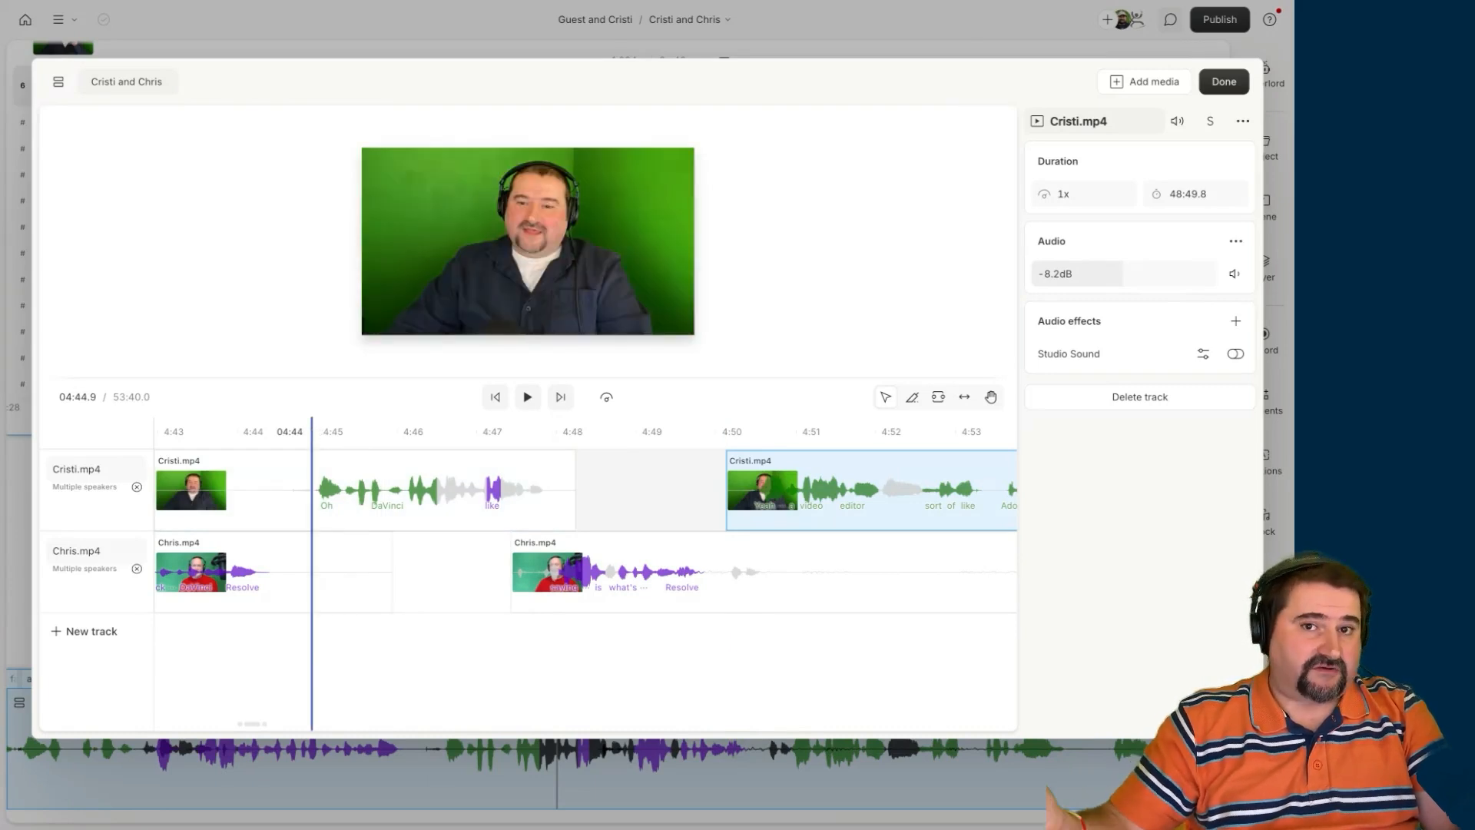
key("space")
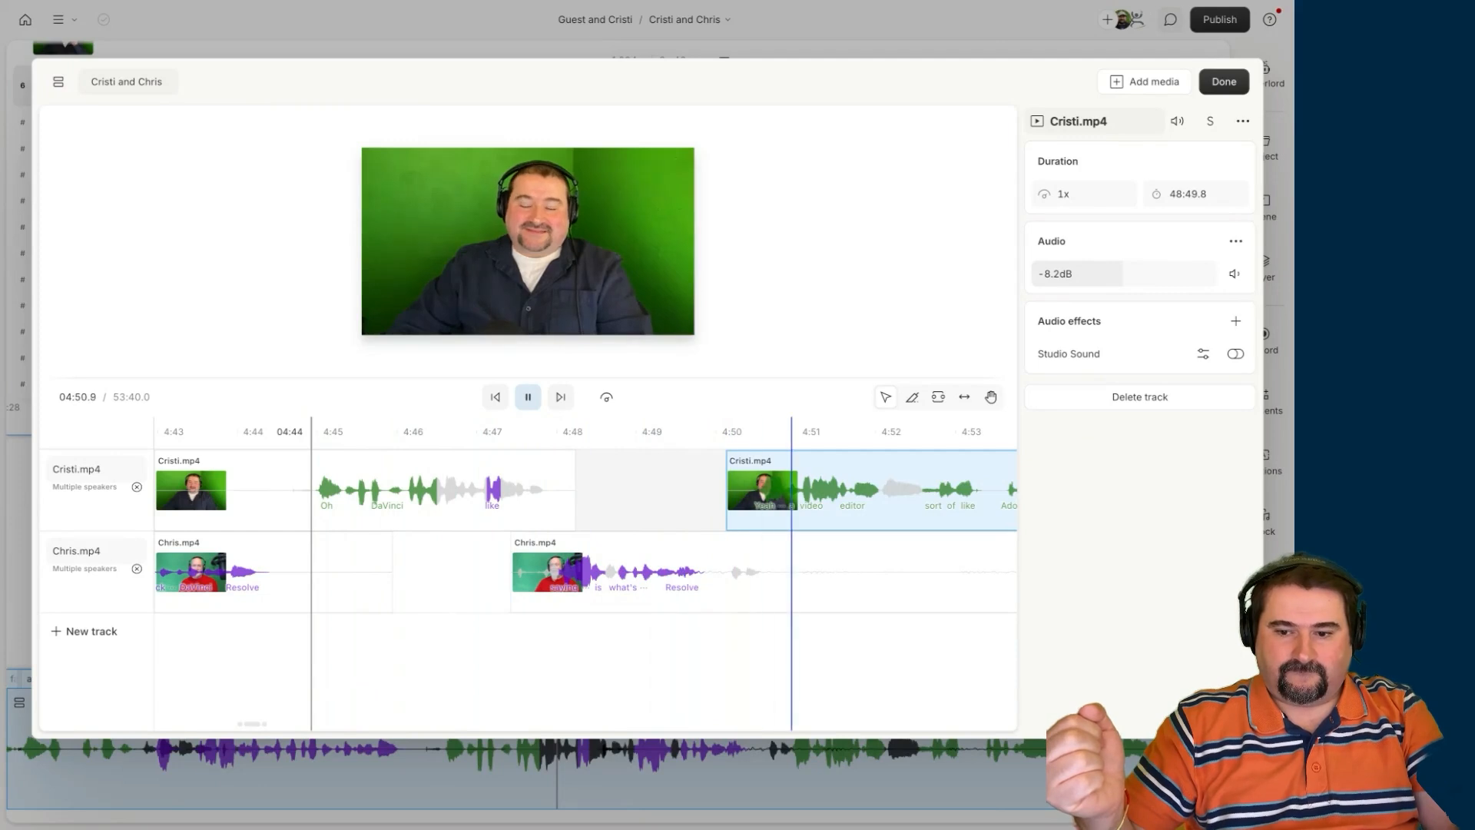
key("space")
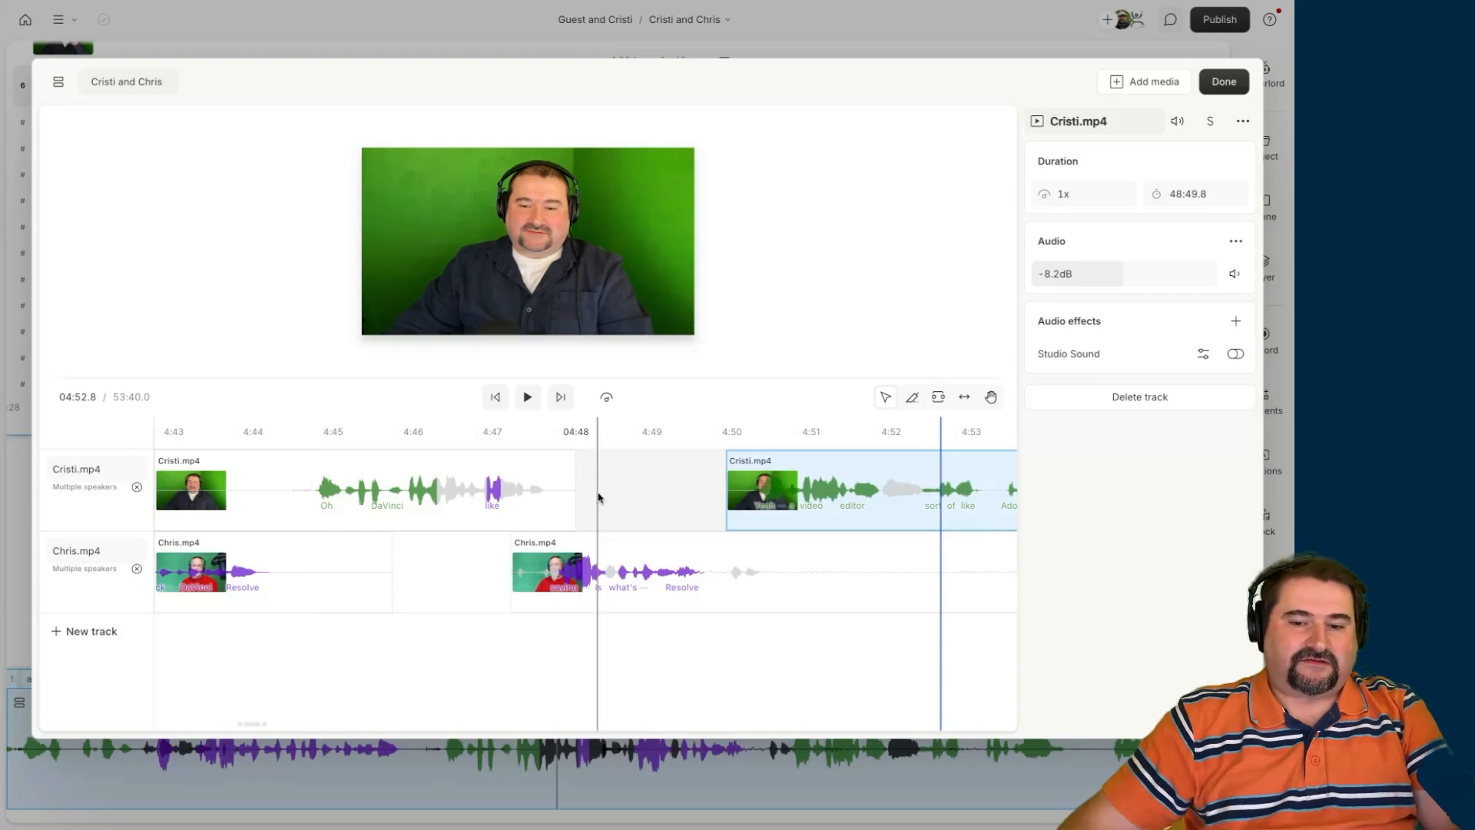
Preview the video at the gaps on the Cristi.mp4 and Chris.mp4 tracks between about 04:46 and 04:50
left_click(547, 435)
left_click(631, 503)
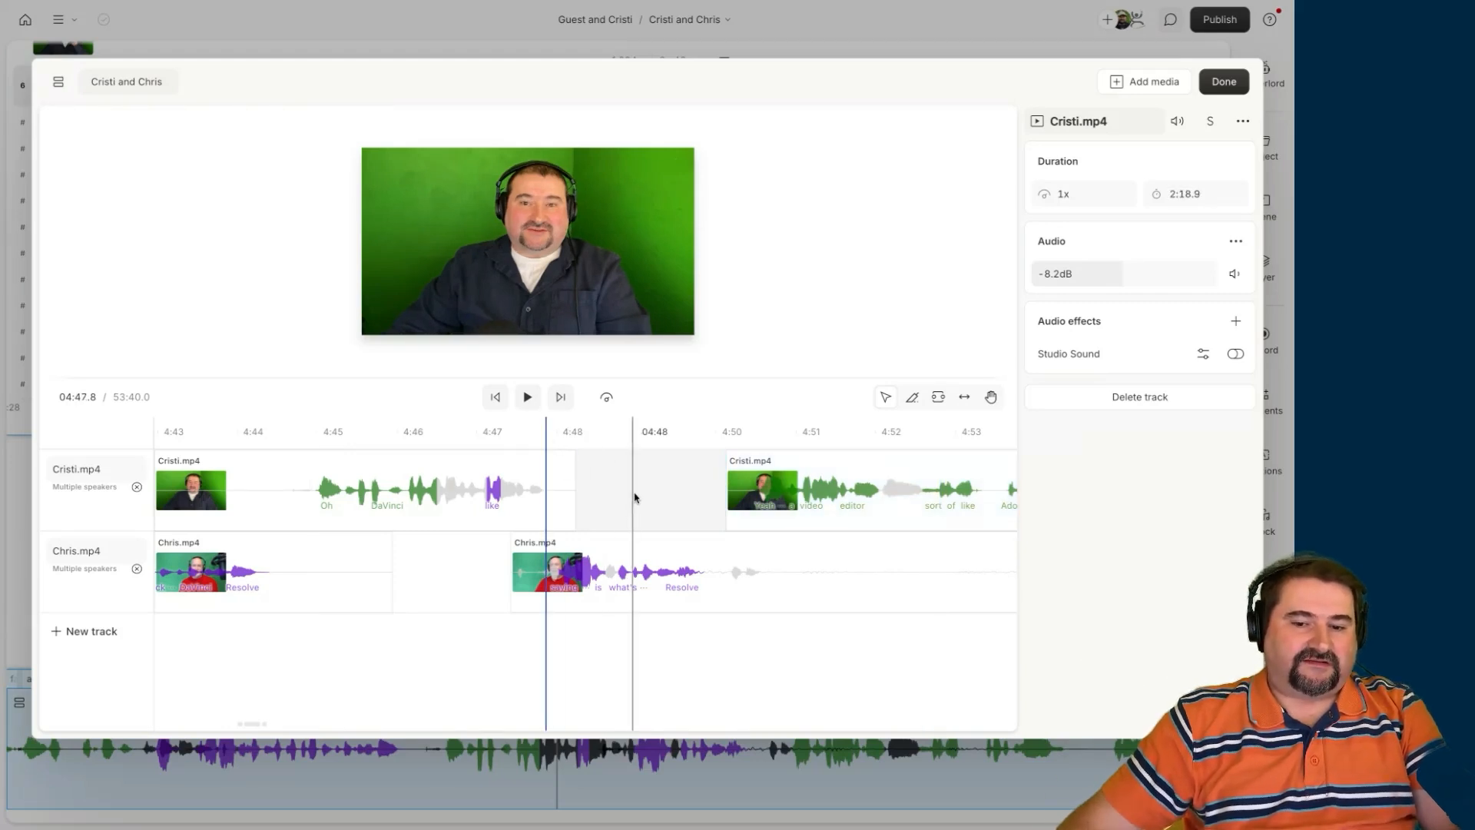
left_click(637, 495)
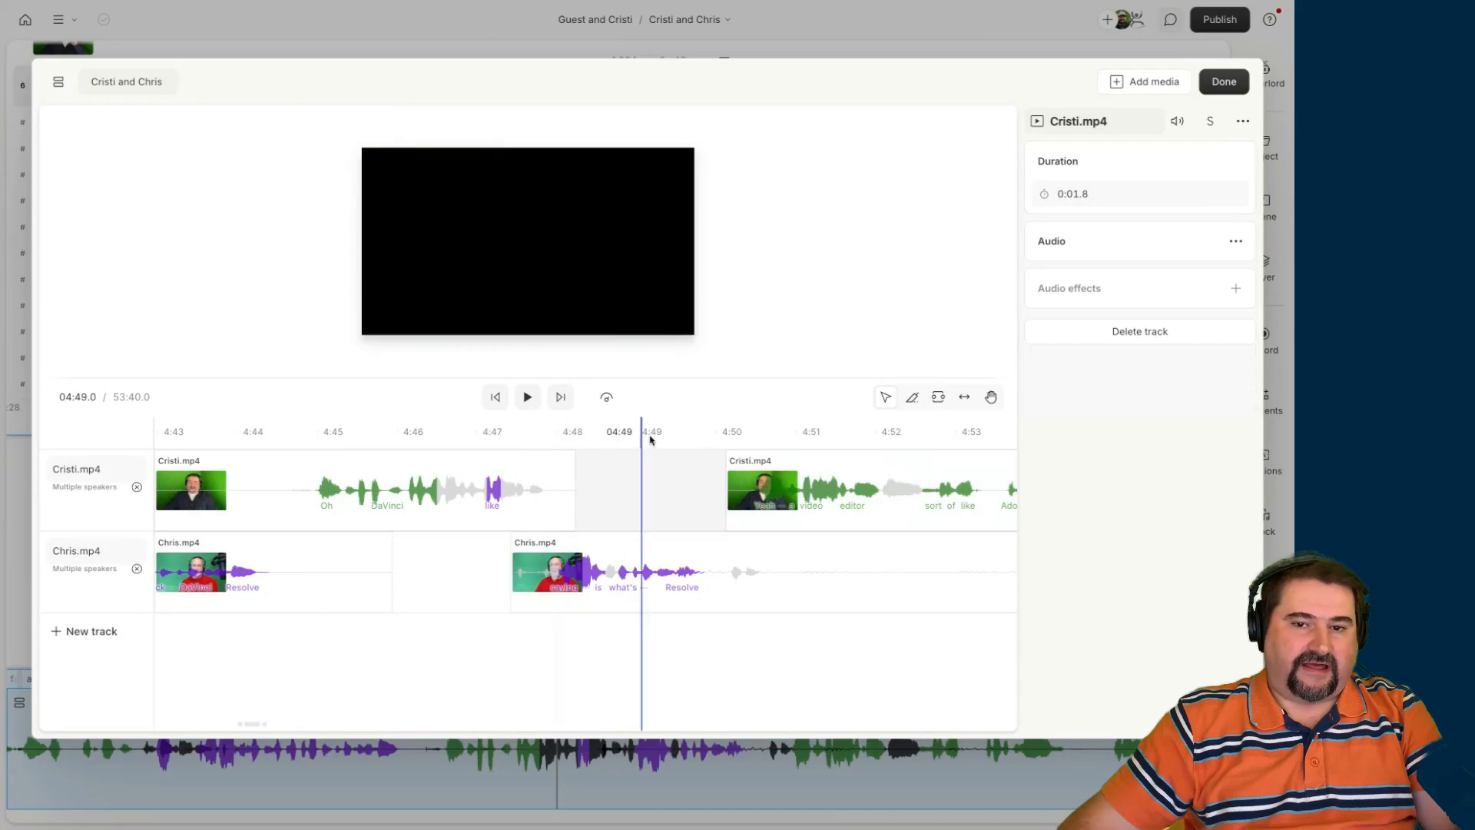
left_click(691, 441)
left_click(450, 578)
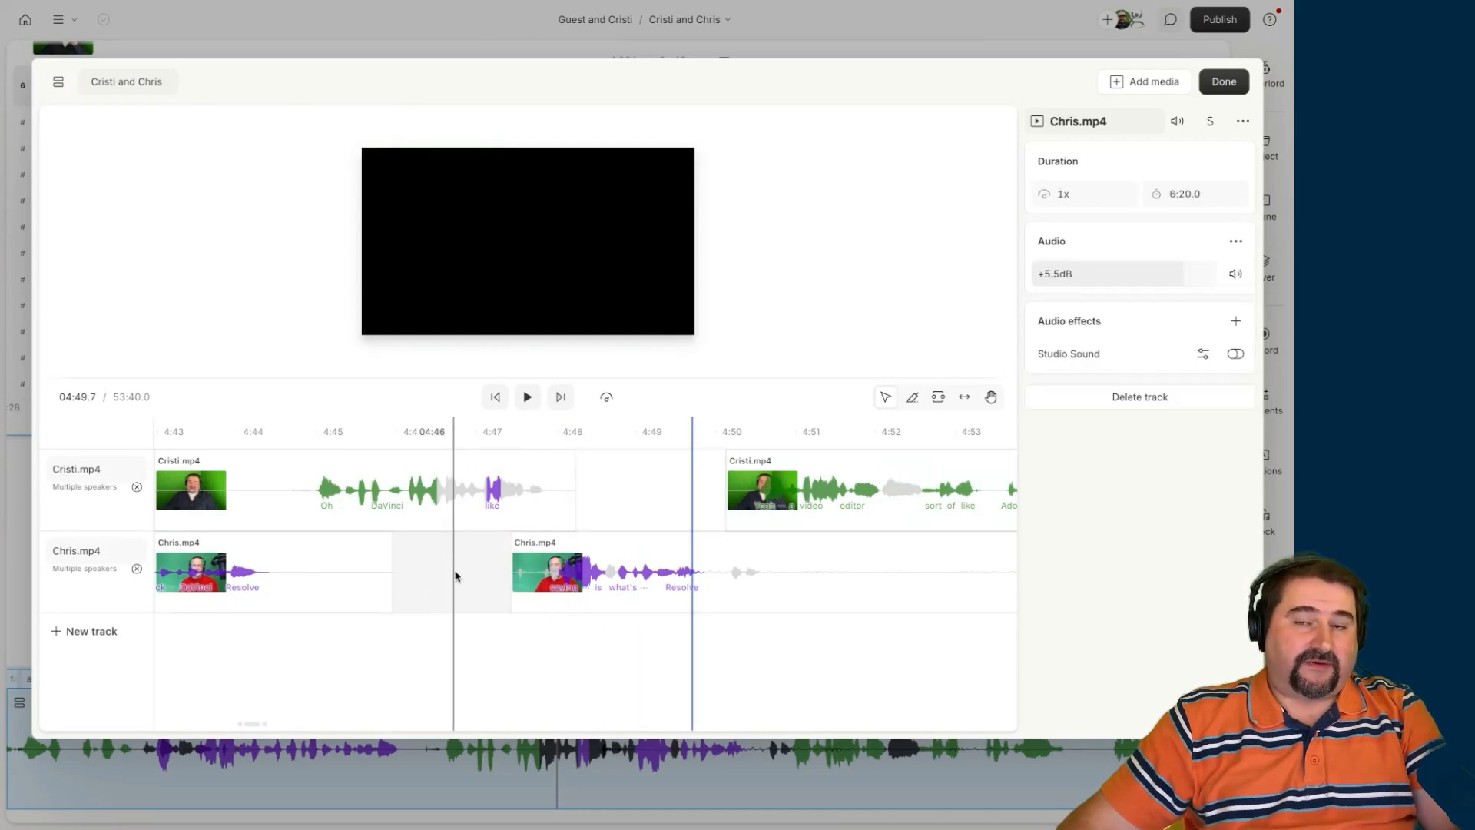
left_click_drag(399, 435, 535, 441)
left_click(562, 524)
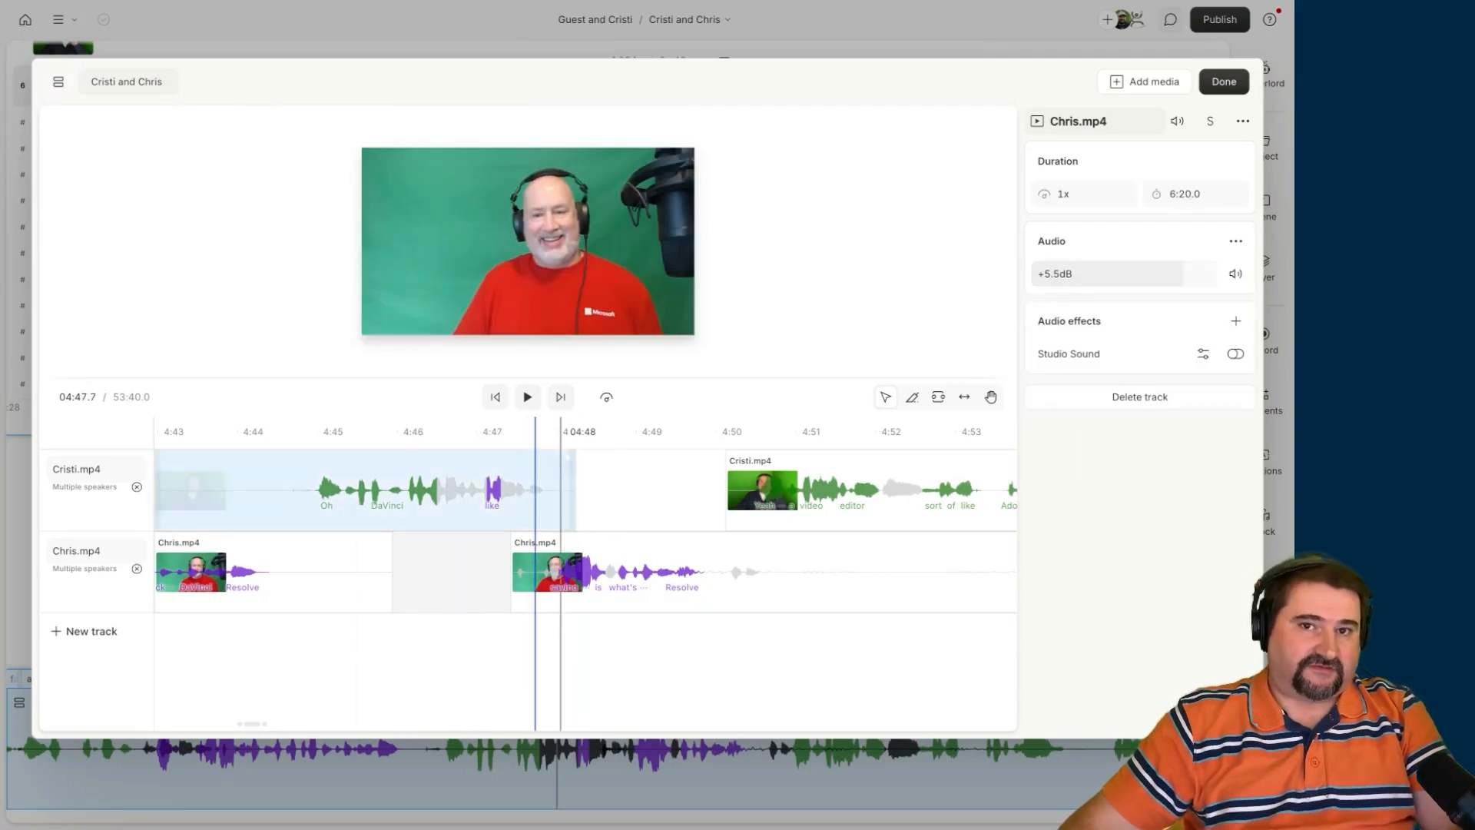
Inspect both tracks further along the timeline, up to the next Chris.mp4 clip near 11:07
scroll(561, 515, "right", 2)
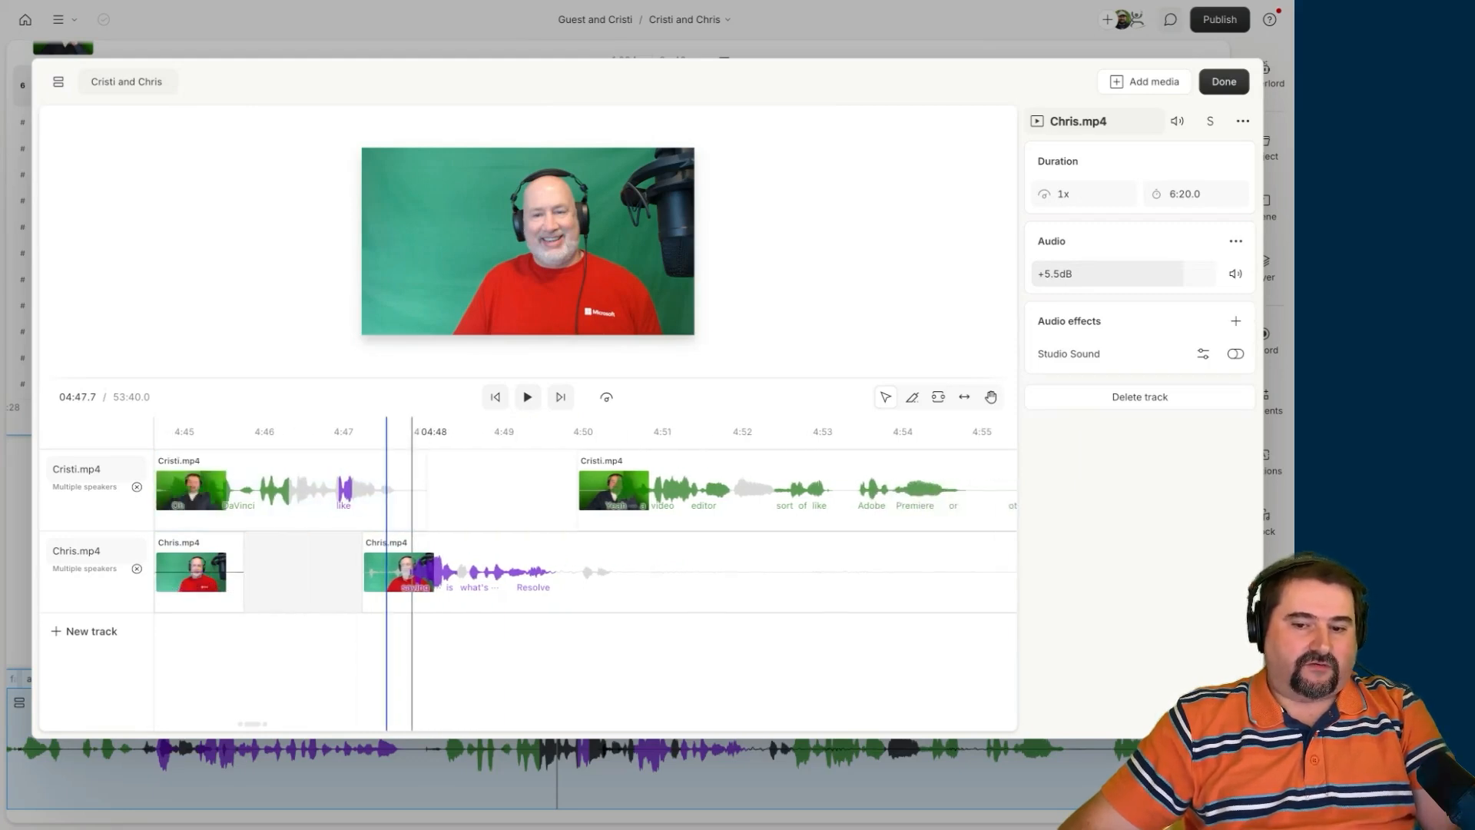
scroll(562, 515, "down", 5)
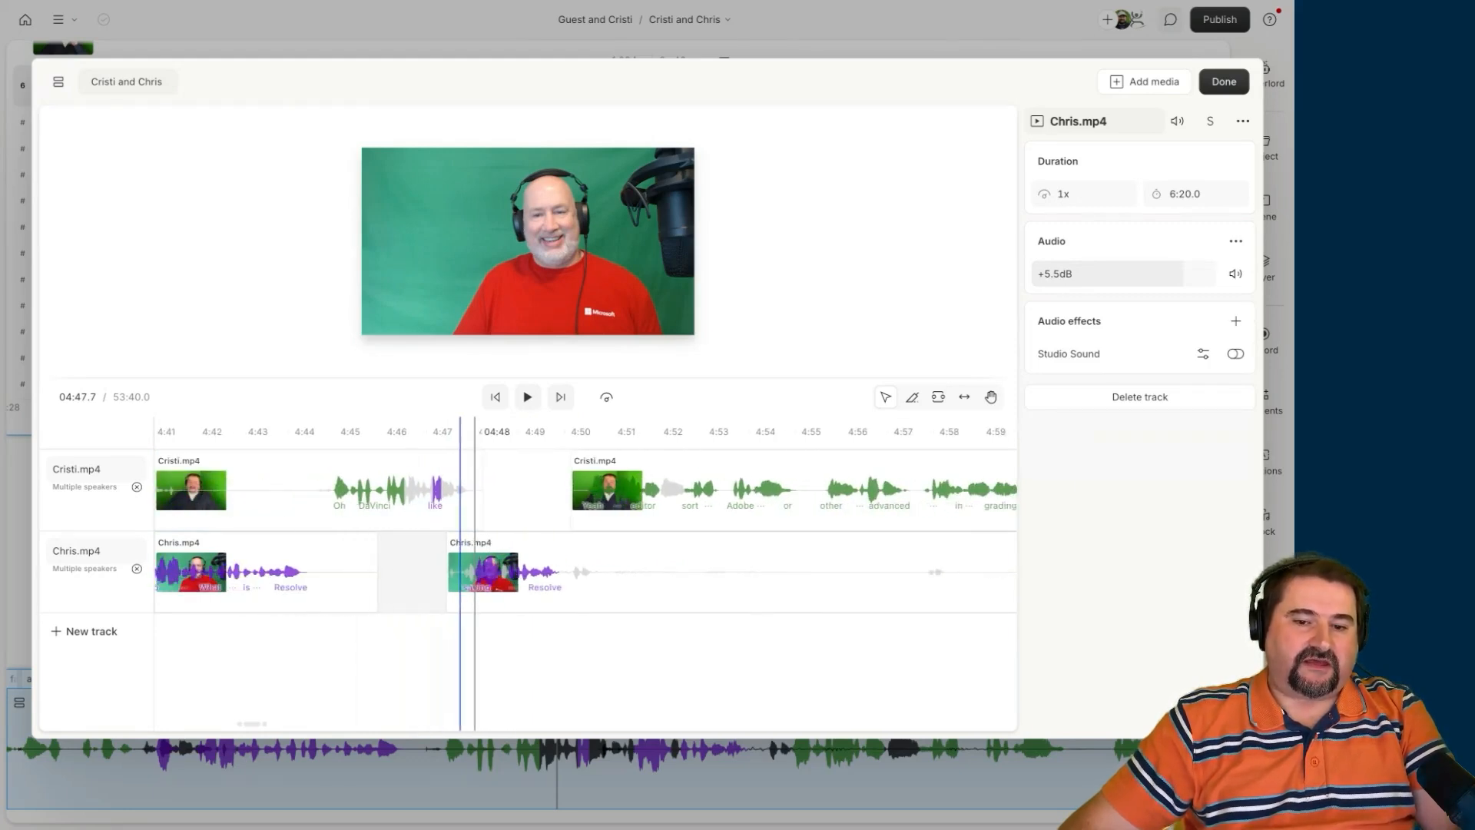
scroll(563, 515, "right", 15)
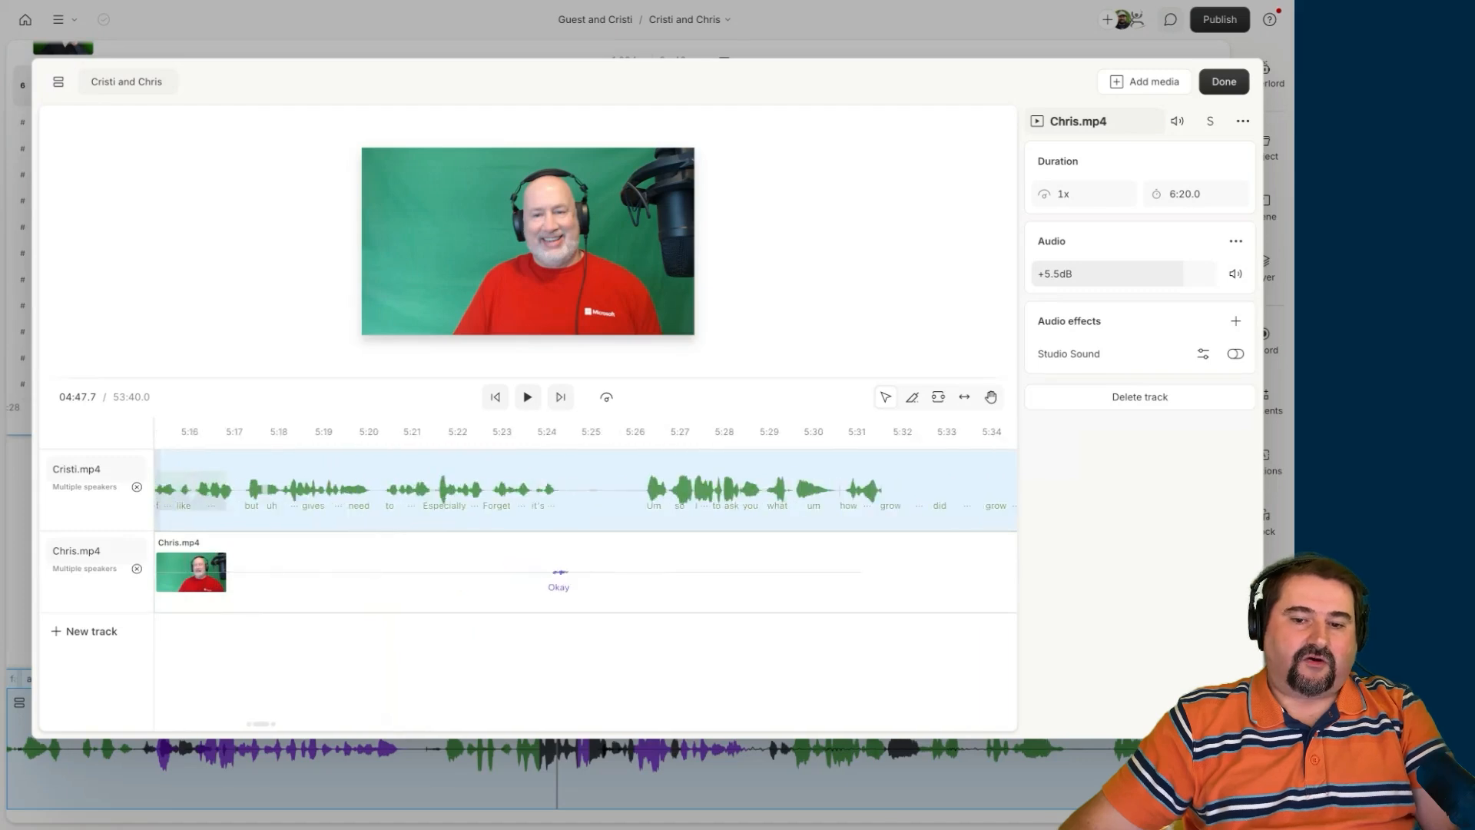
scroll(562, 515, "right", 20)
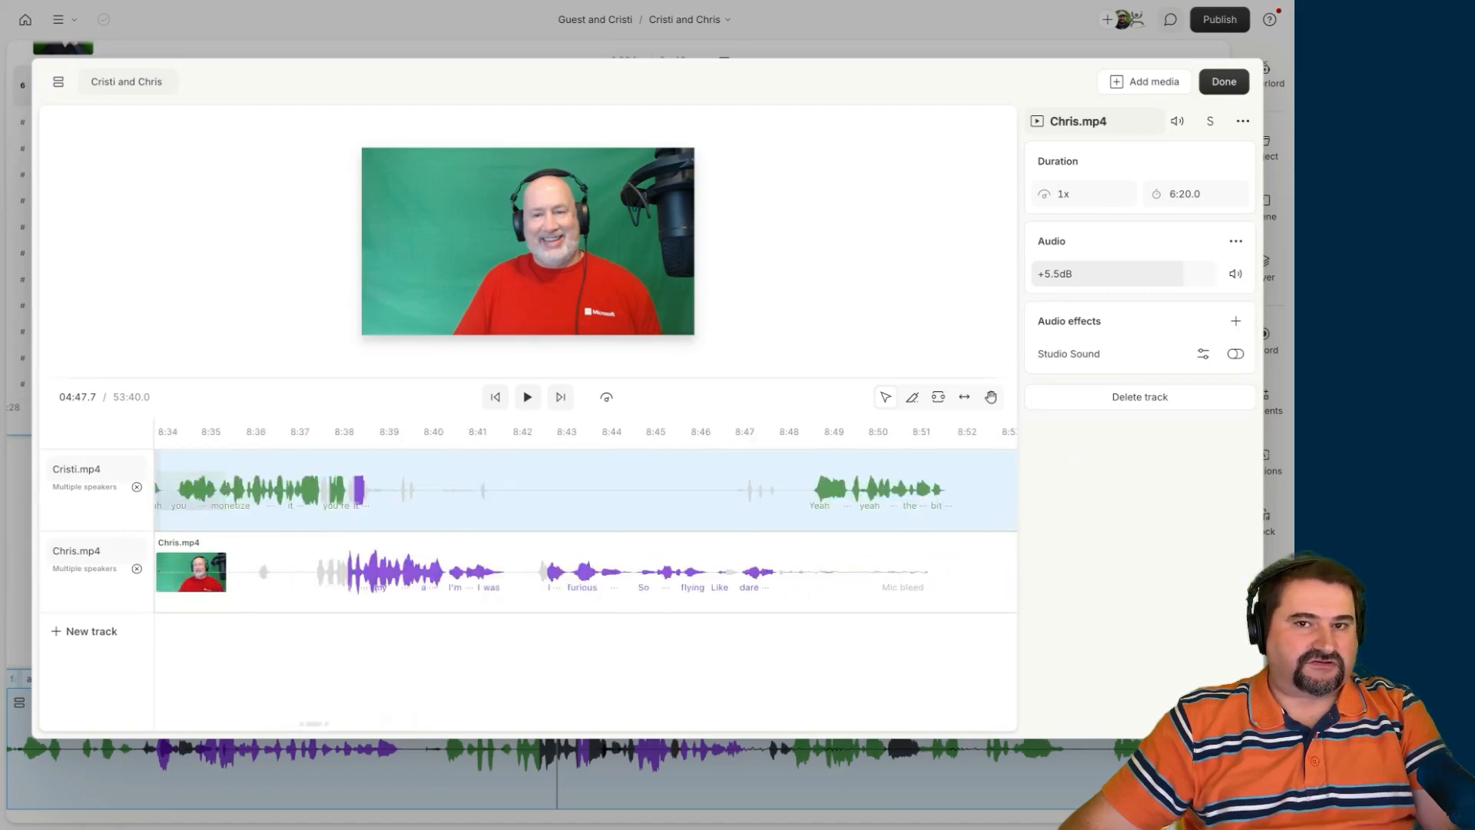
scroll(569, 507, "right", 12)
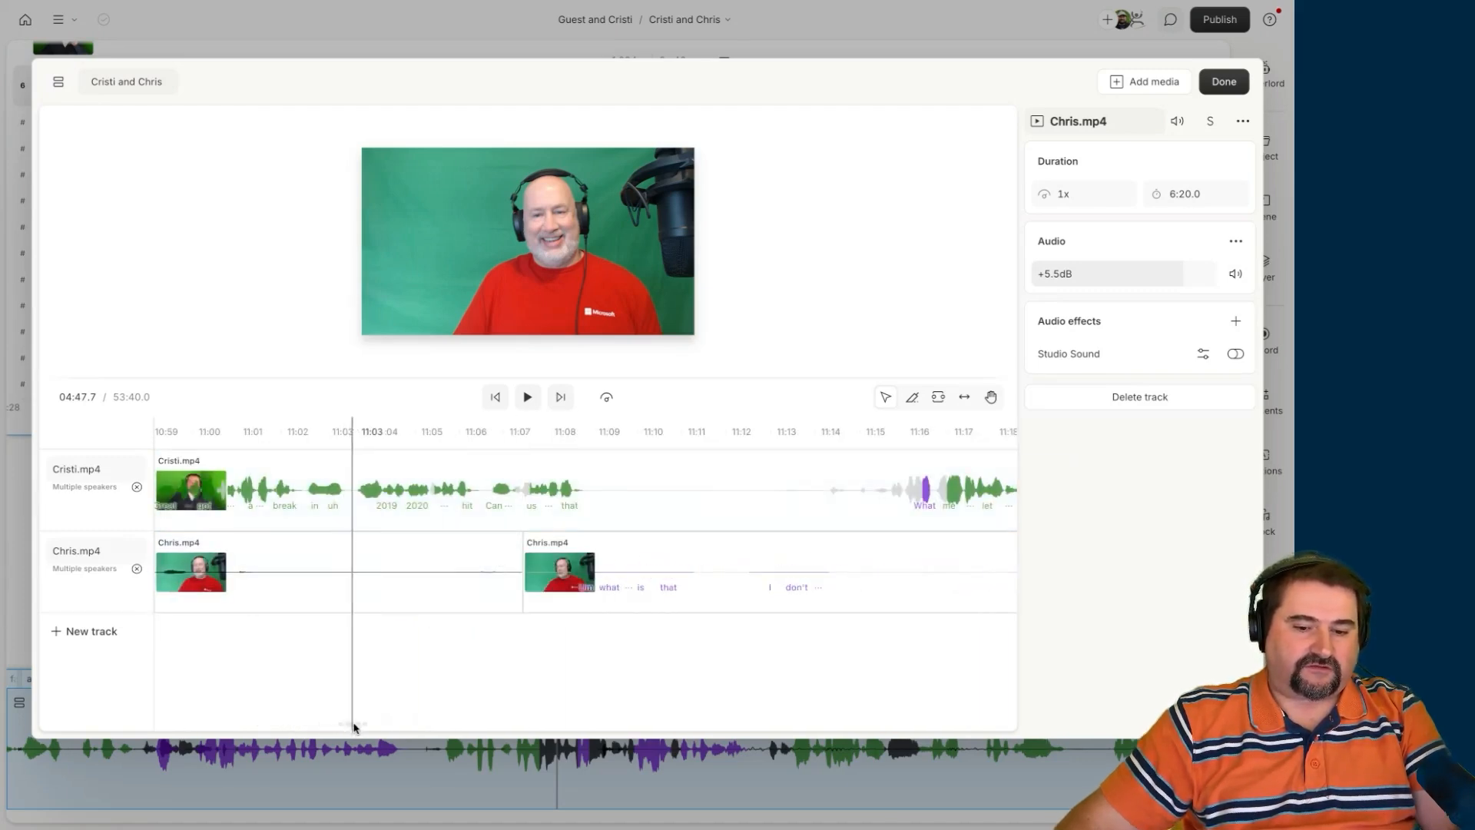
Extend the final Chris.mp4 clip to the end of the sequence at 53:40.0 and finish editing the sequence
left_click_drag(354, 724, 1056, 728)
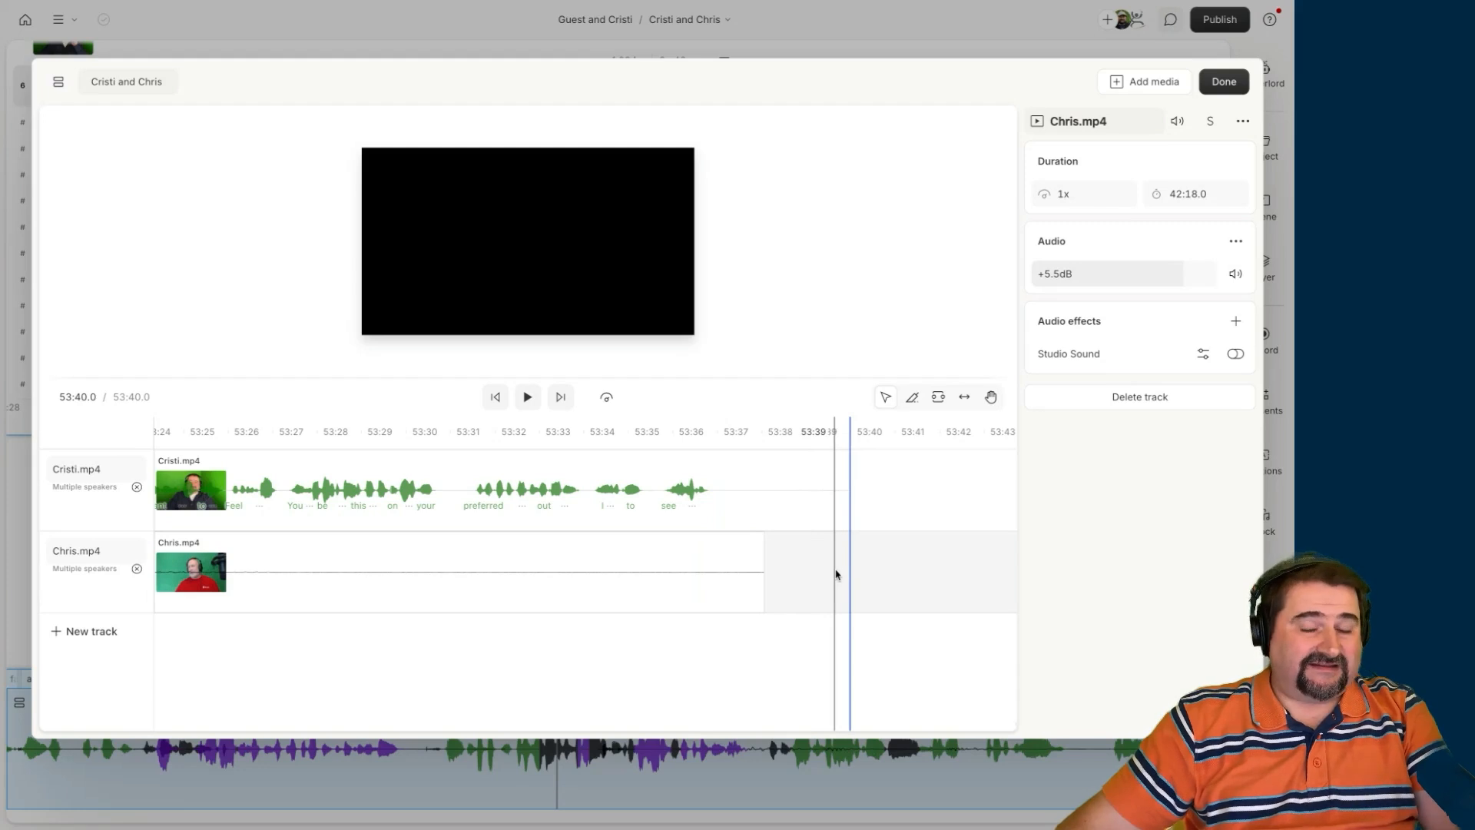
left_click(655, 550)
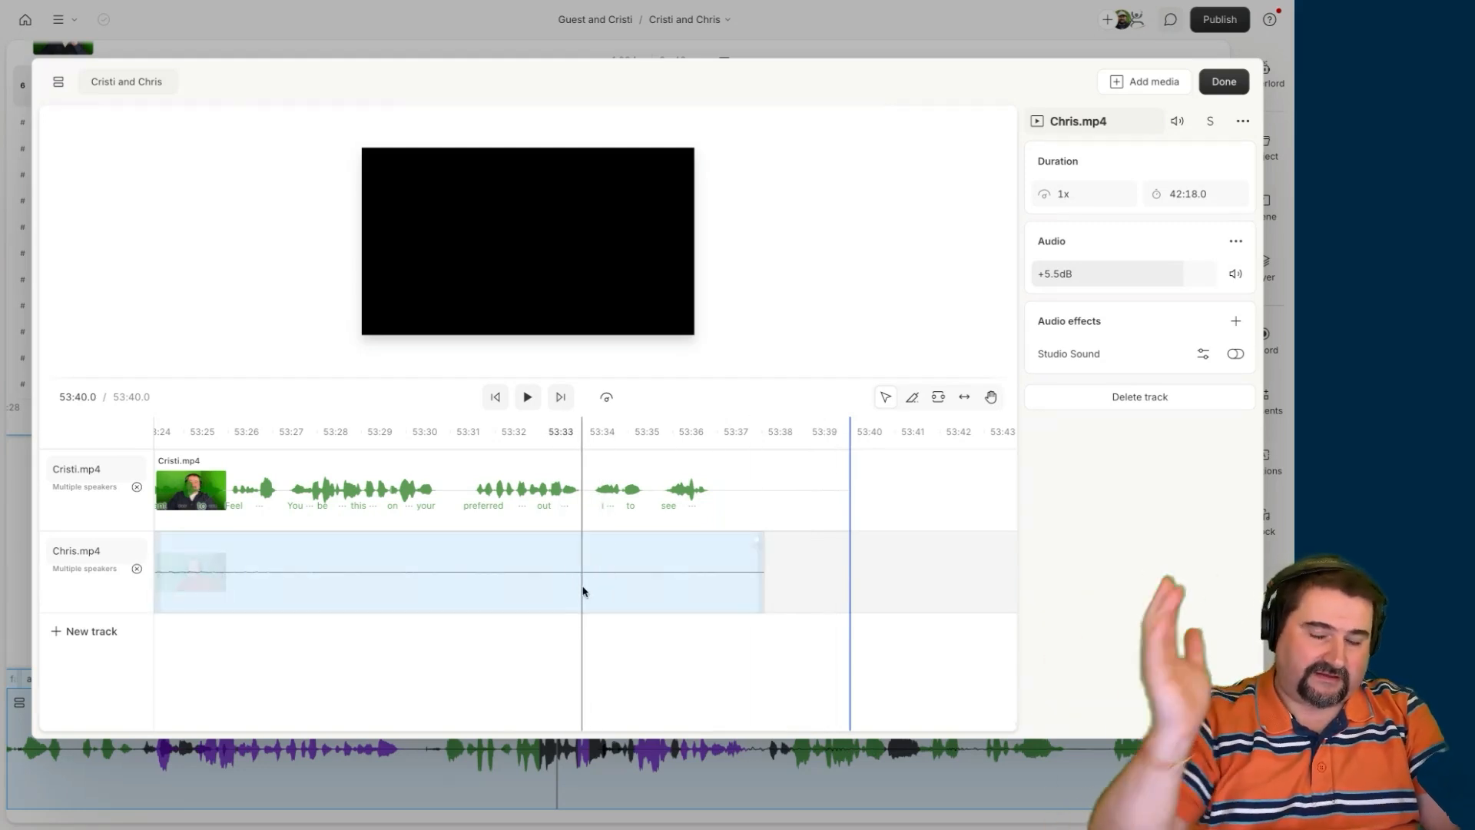
left_click_drag(563, 588, 636, 590)
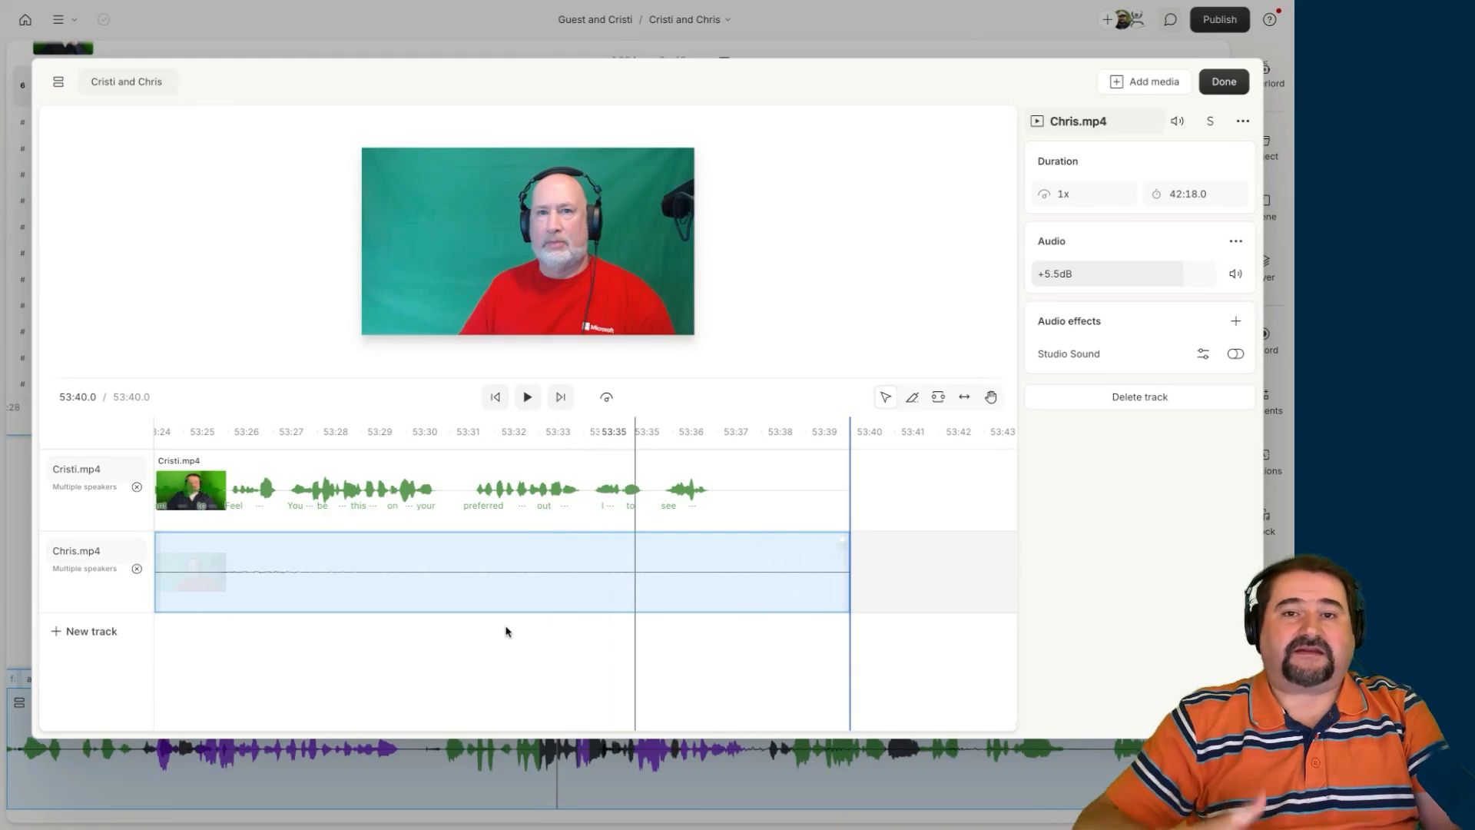
left_click_drag(507, 631, 503, 631)
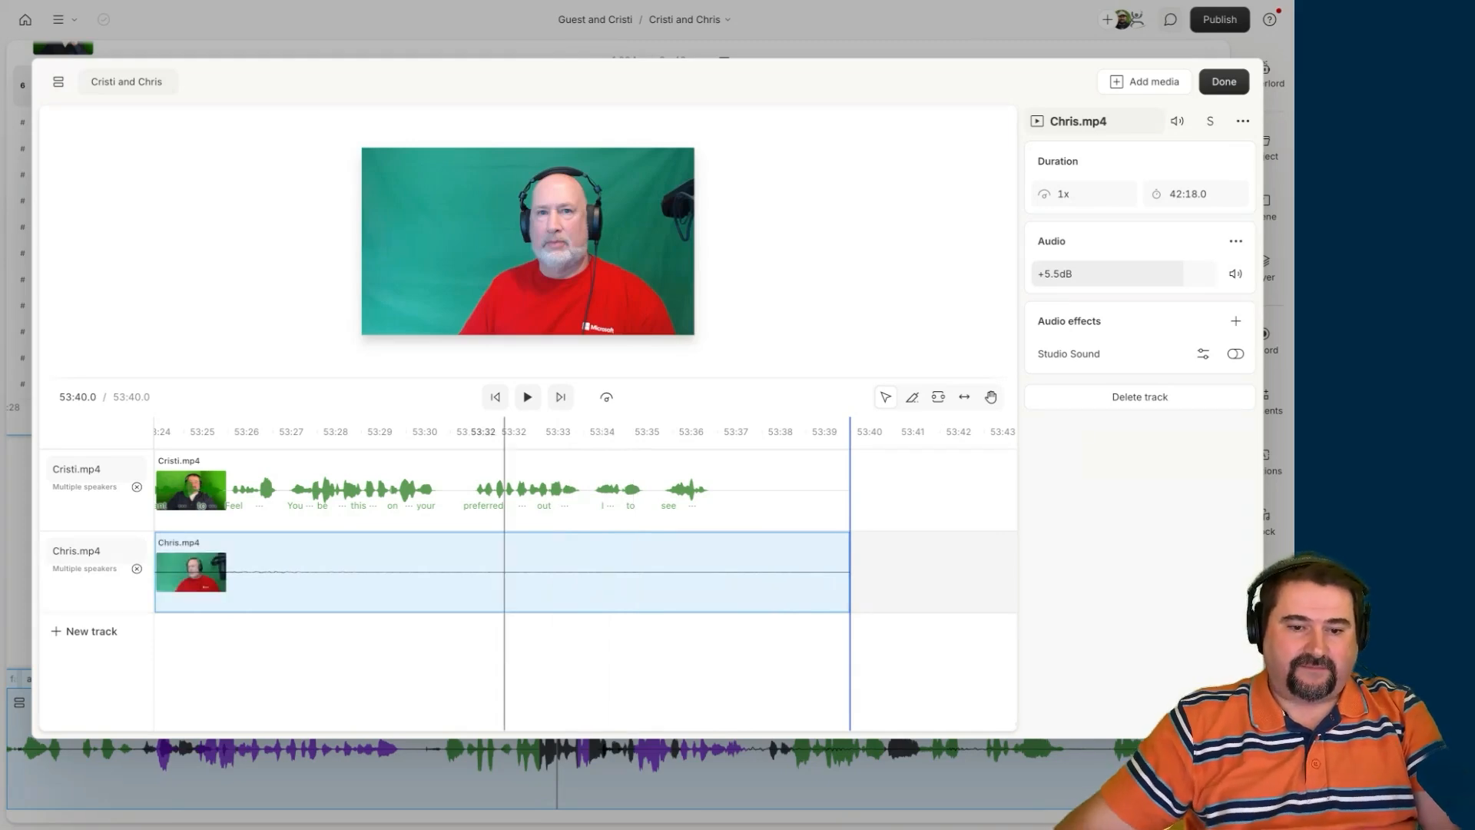
left_click(1224, 82)
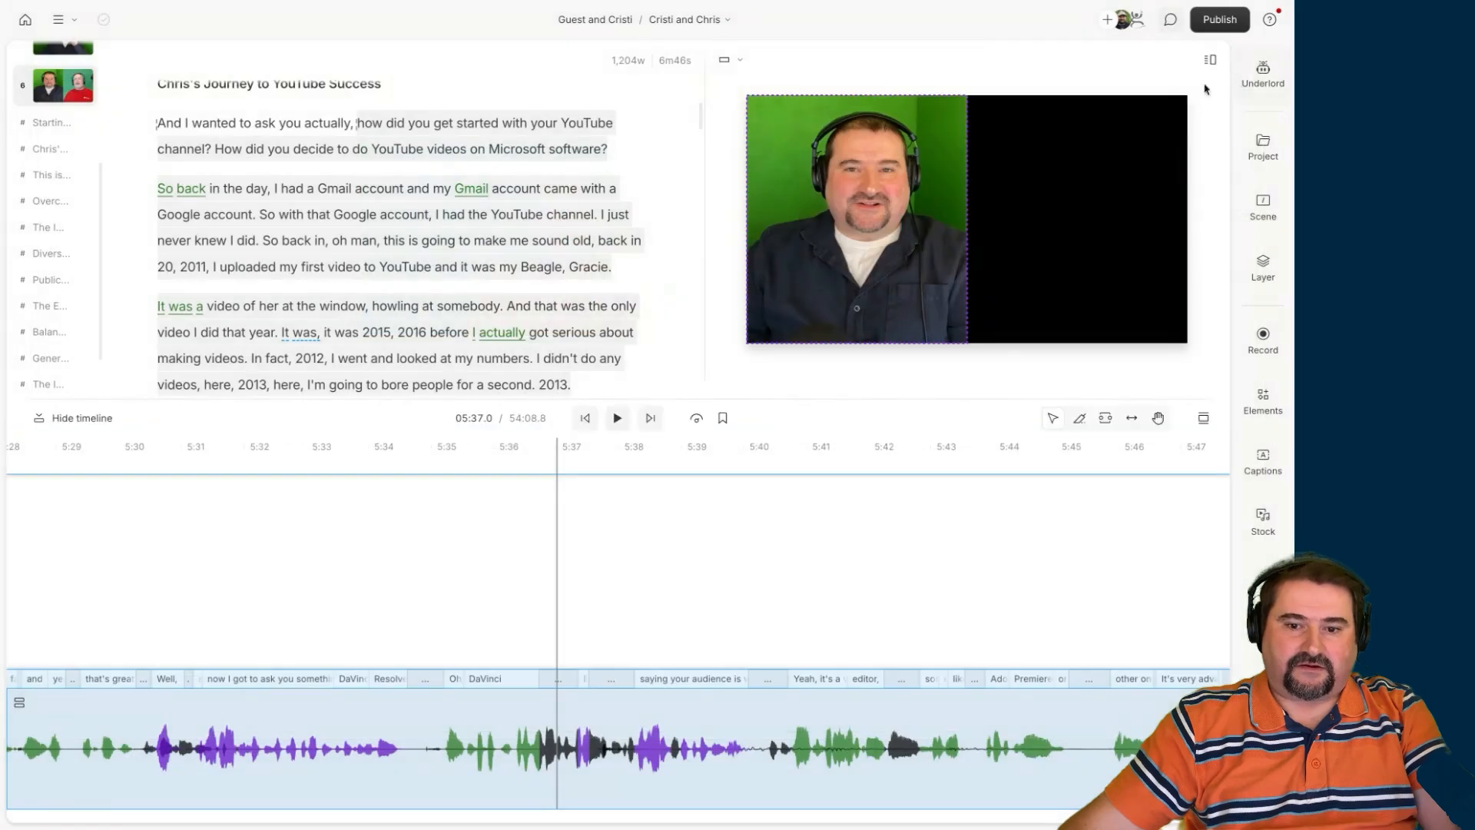
Reopen the sequence for editing and examine how the clips and gaps on both tracks line up from about 04:30 to 05:34
right_click(585, 760)
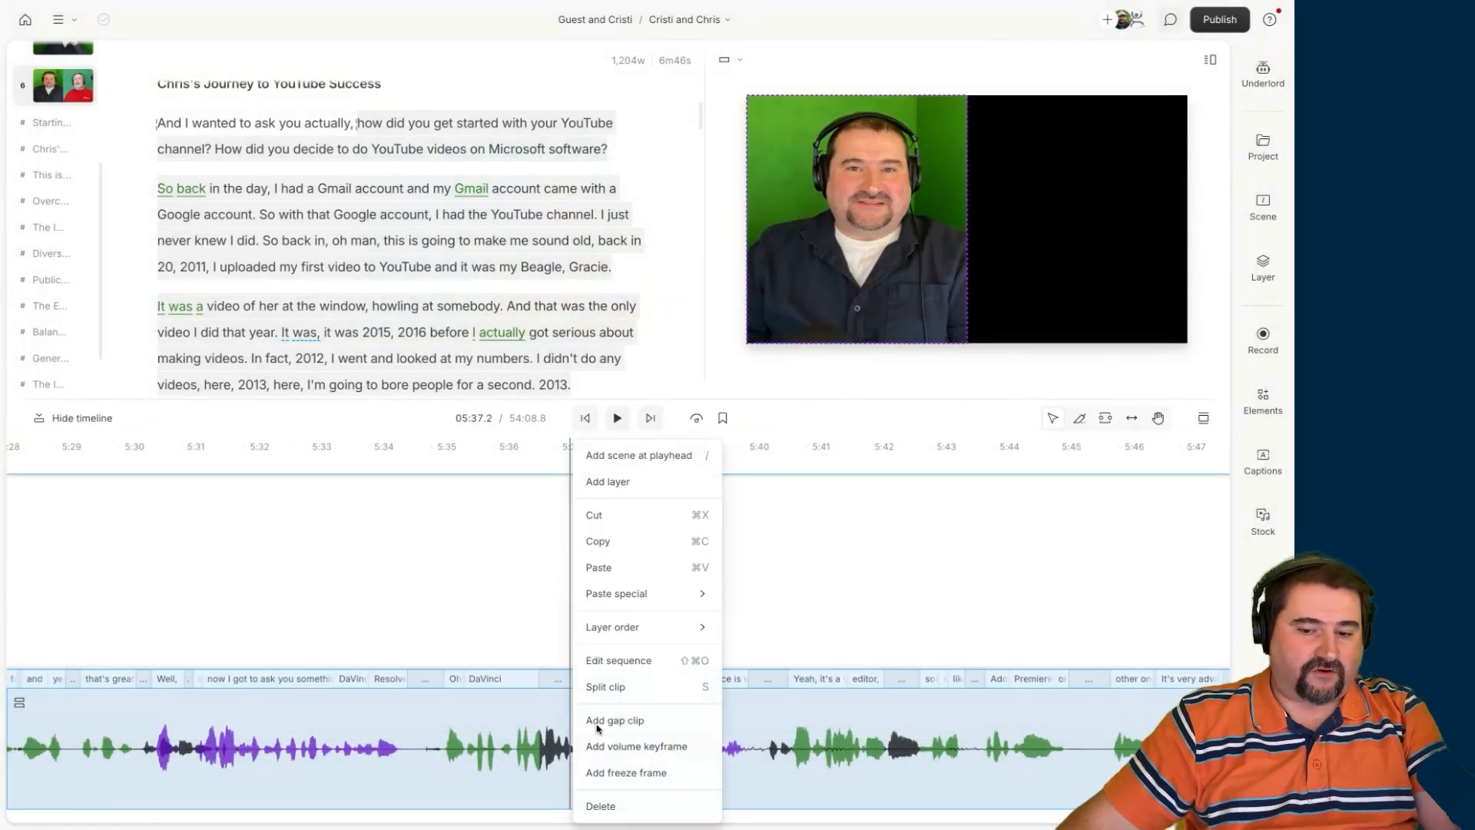
left_click(609, 661)
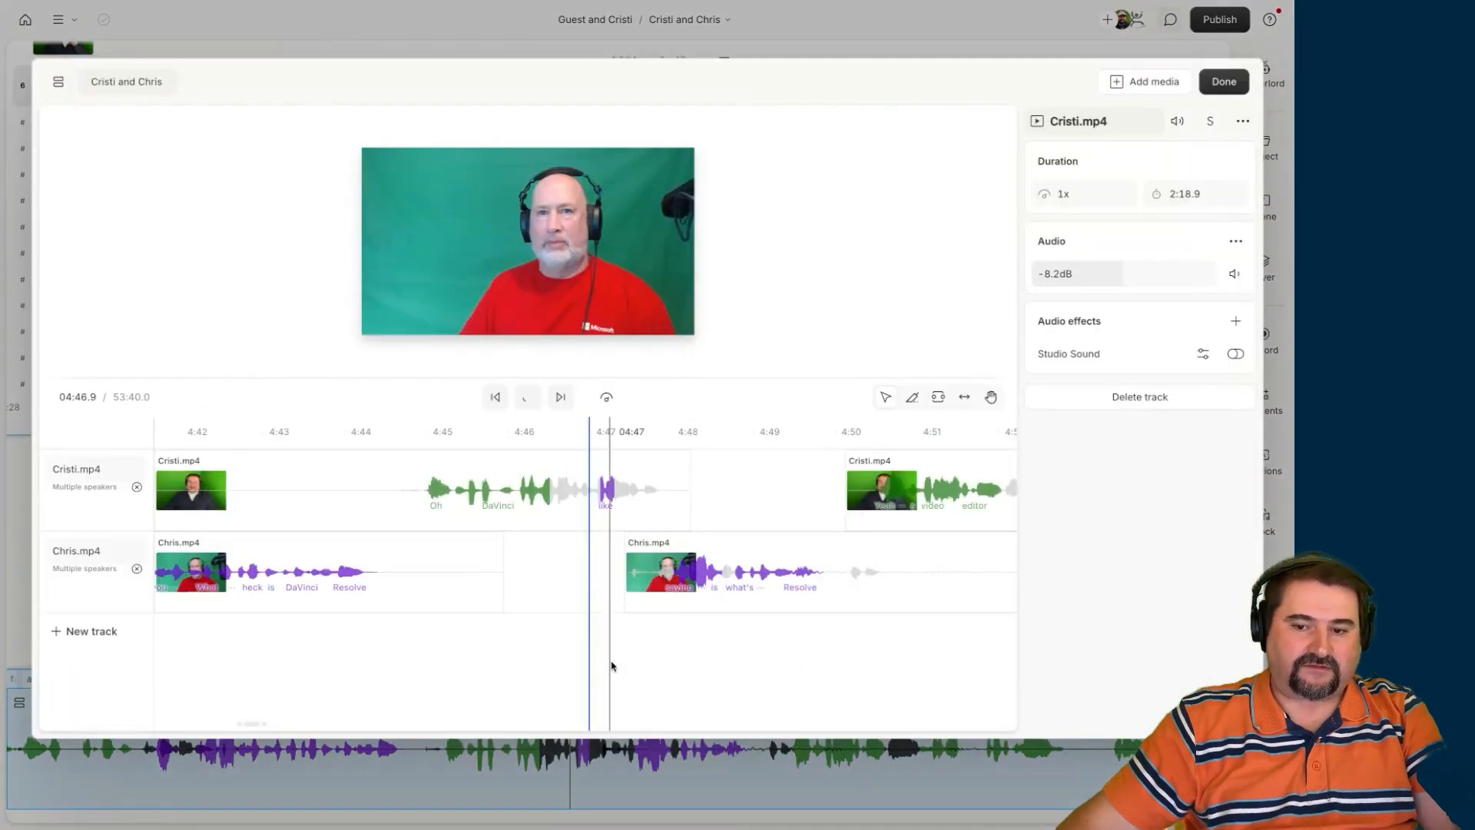
scroll(633, 639, "right", 2)
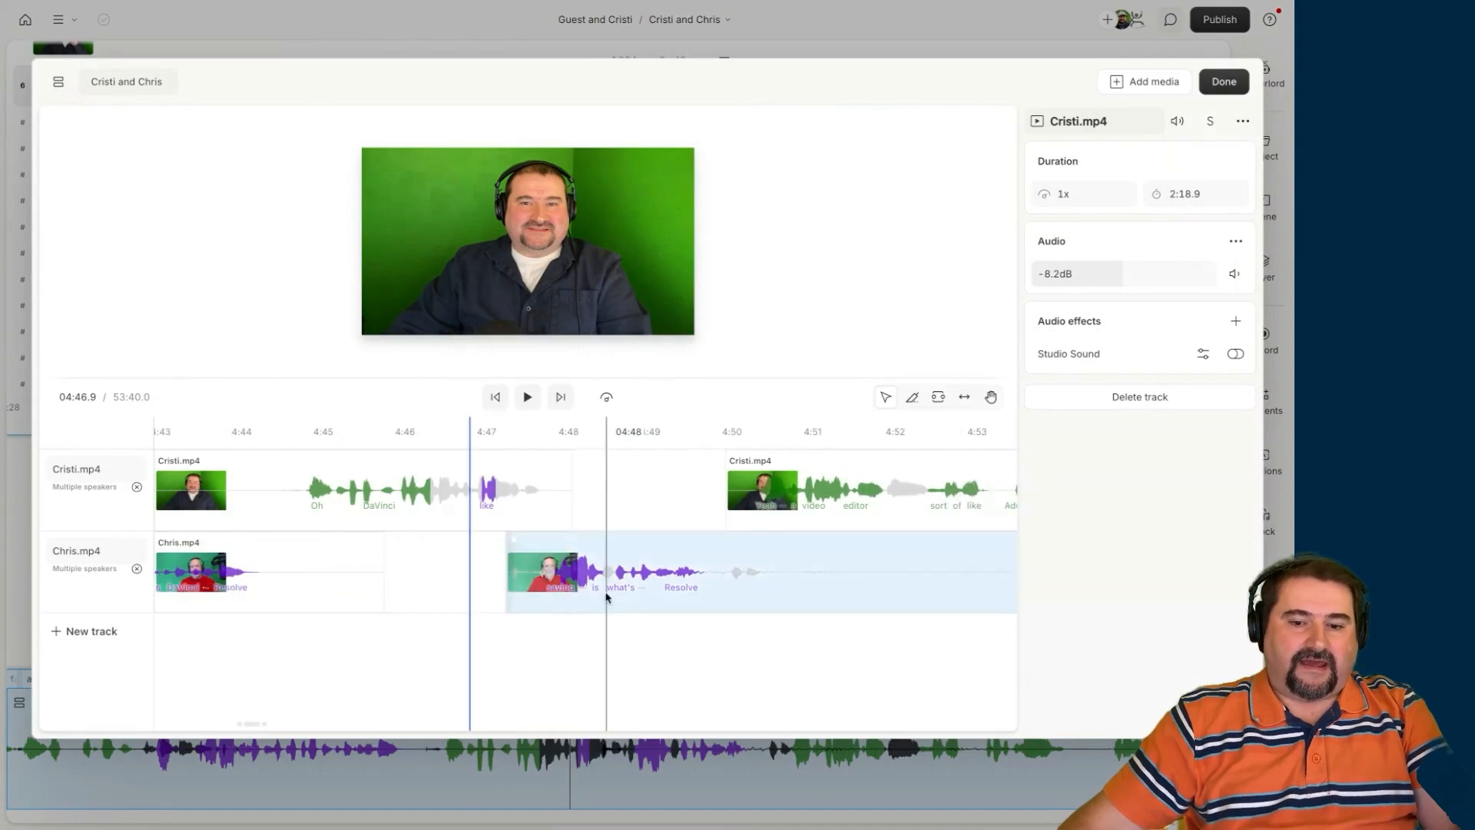
scroll(691, 508, "right", 1)
scroll(717, 509, "down", 3)
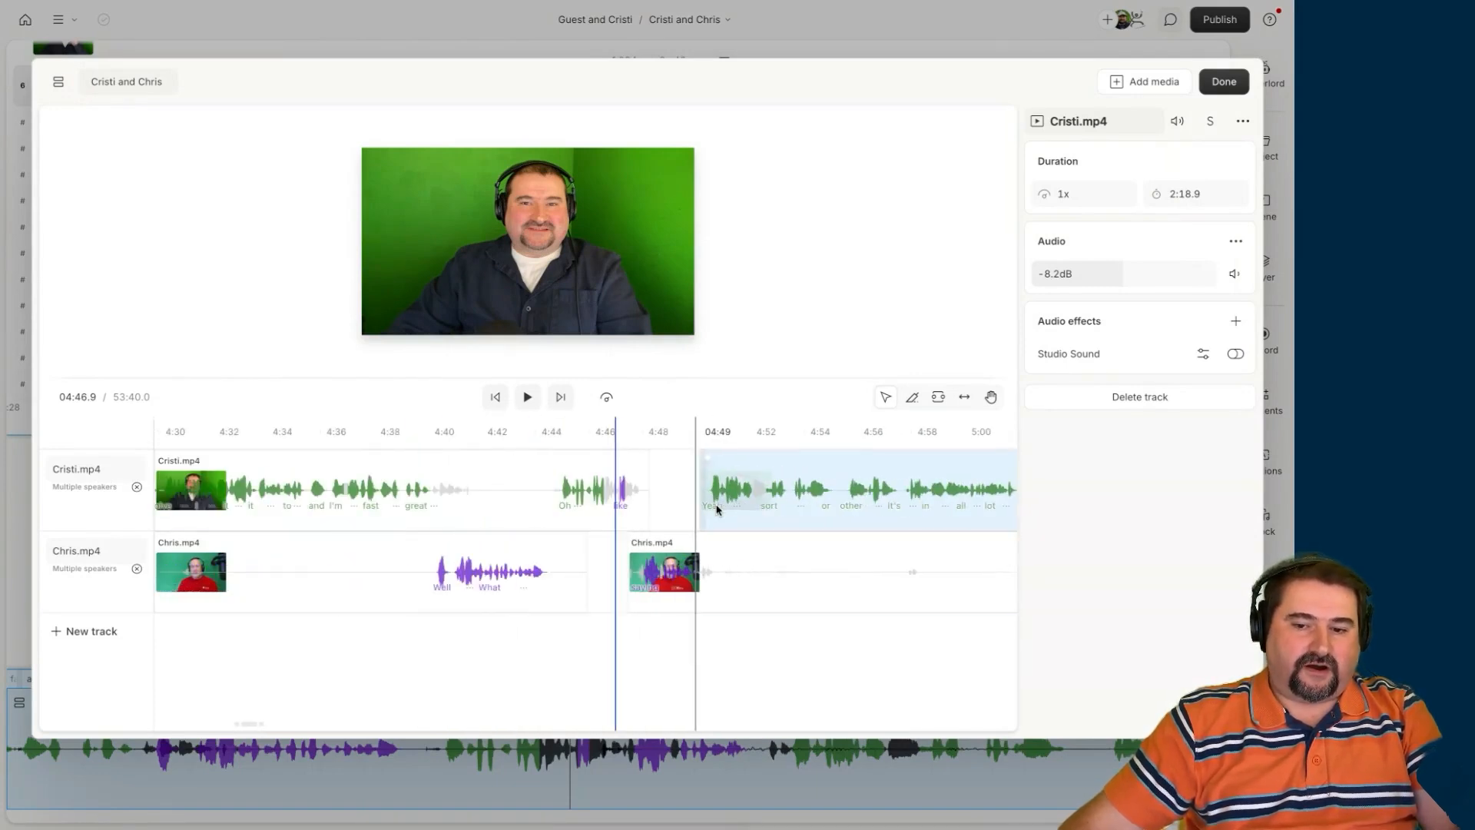
left_click(676, 572)
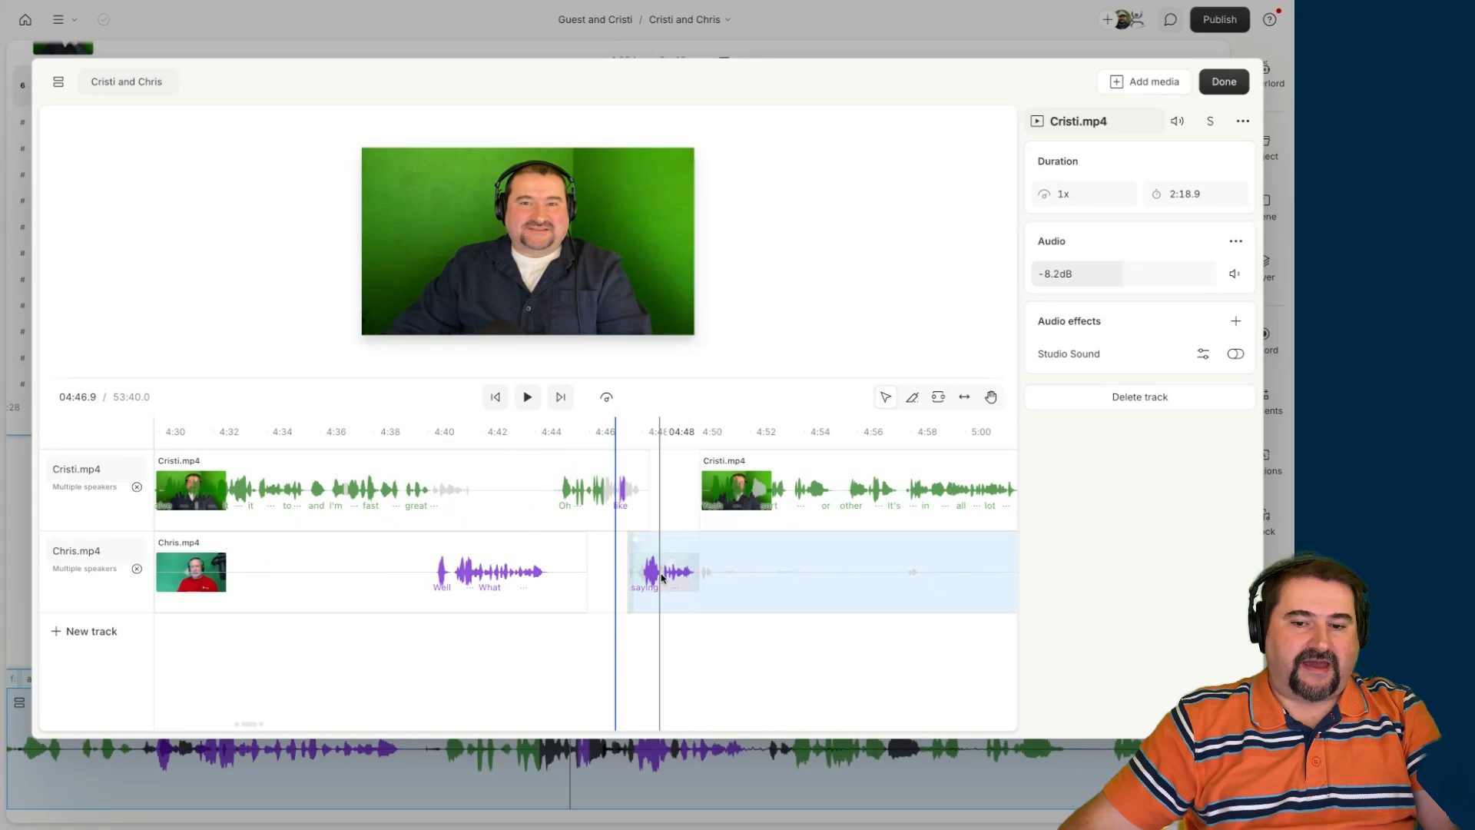
scroll(676, 584, "right", 2)
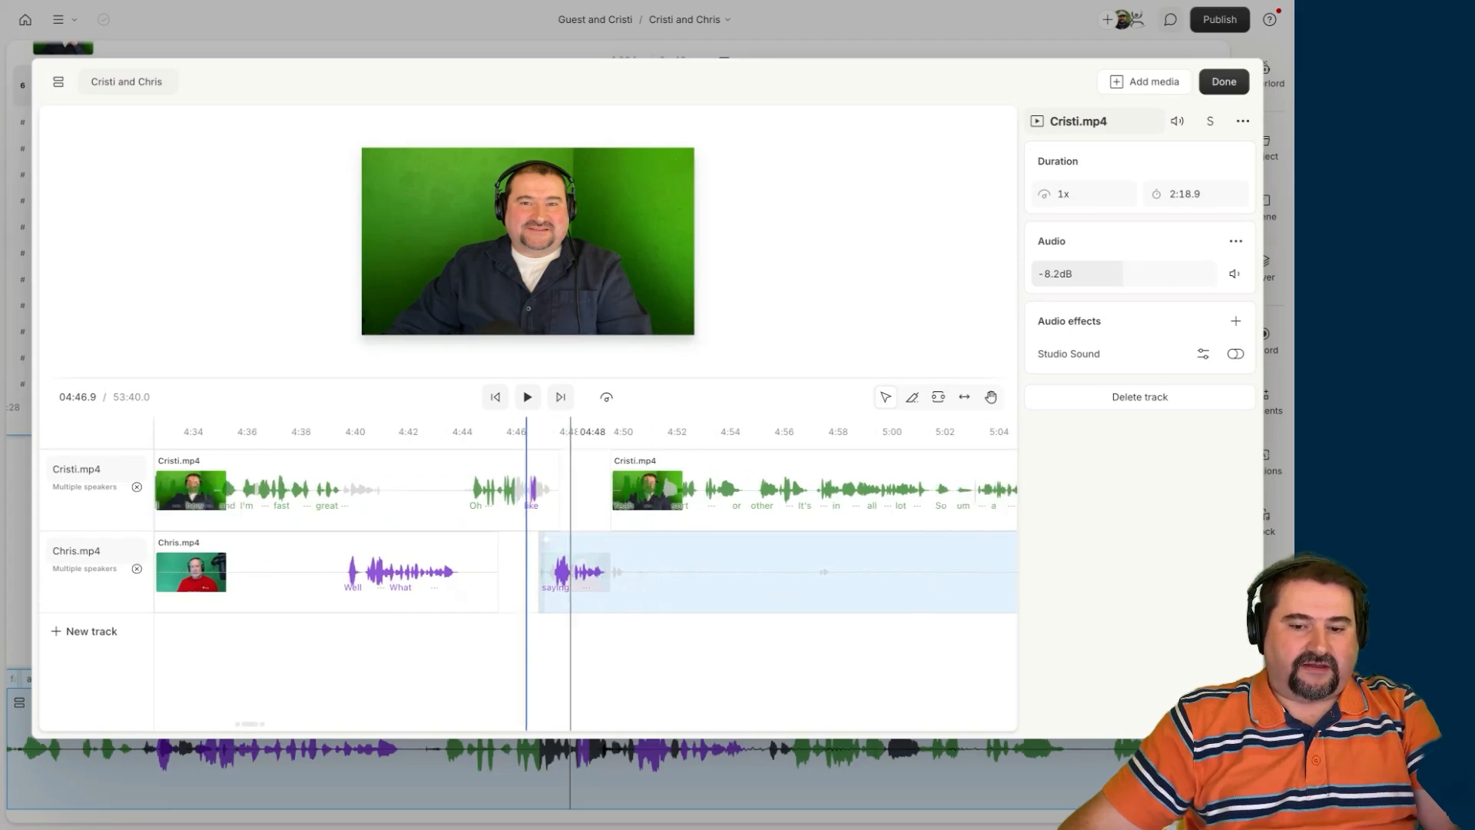
left_click(524, 585)
left_click(549, 576)
scroll(614, 568, "right", 9)
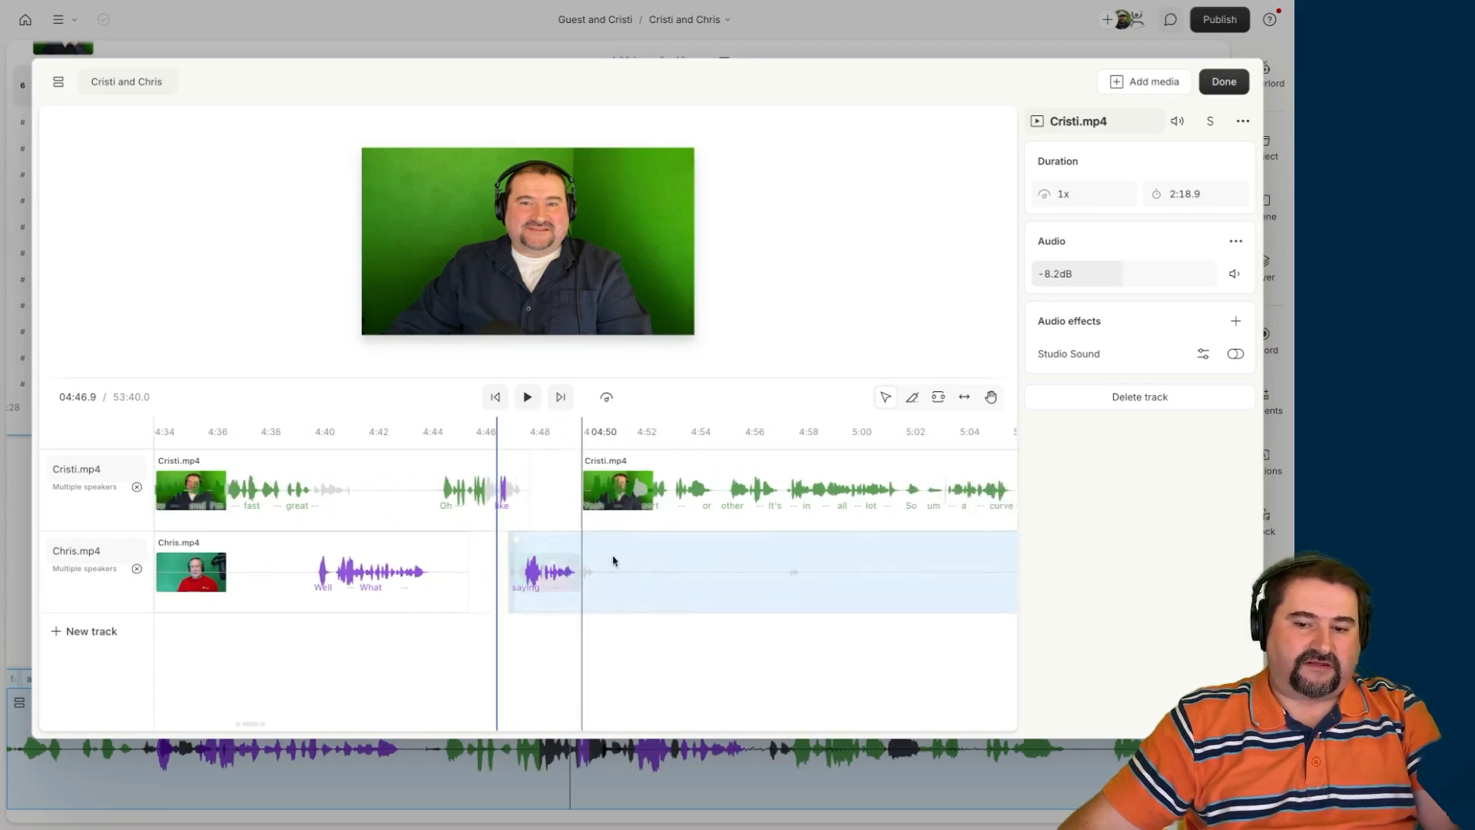
scroll(618, 566, "left", 6)
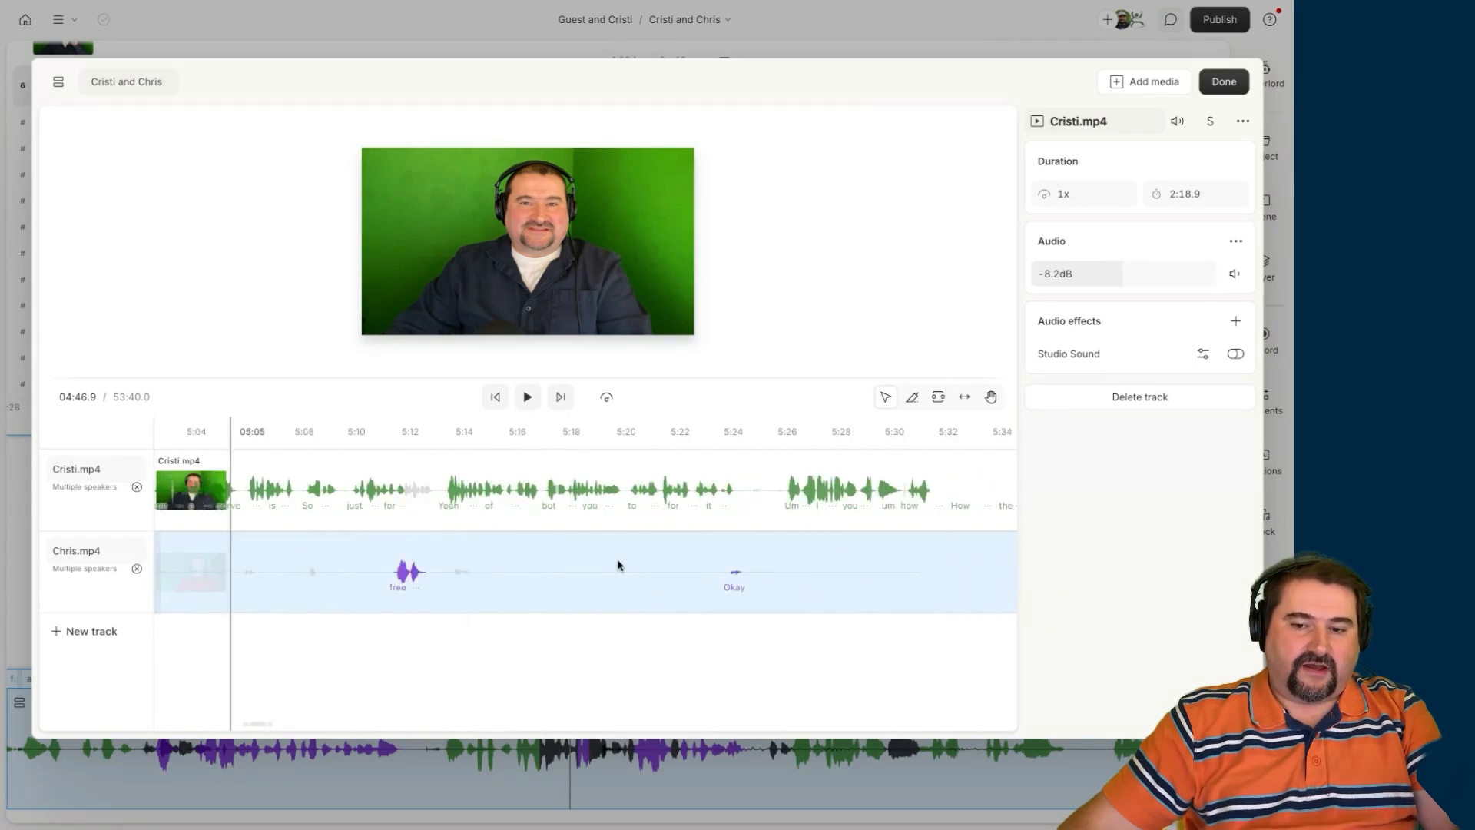
scroll(619, 566, "left", 7)
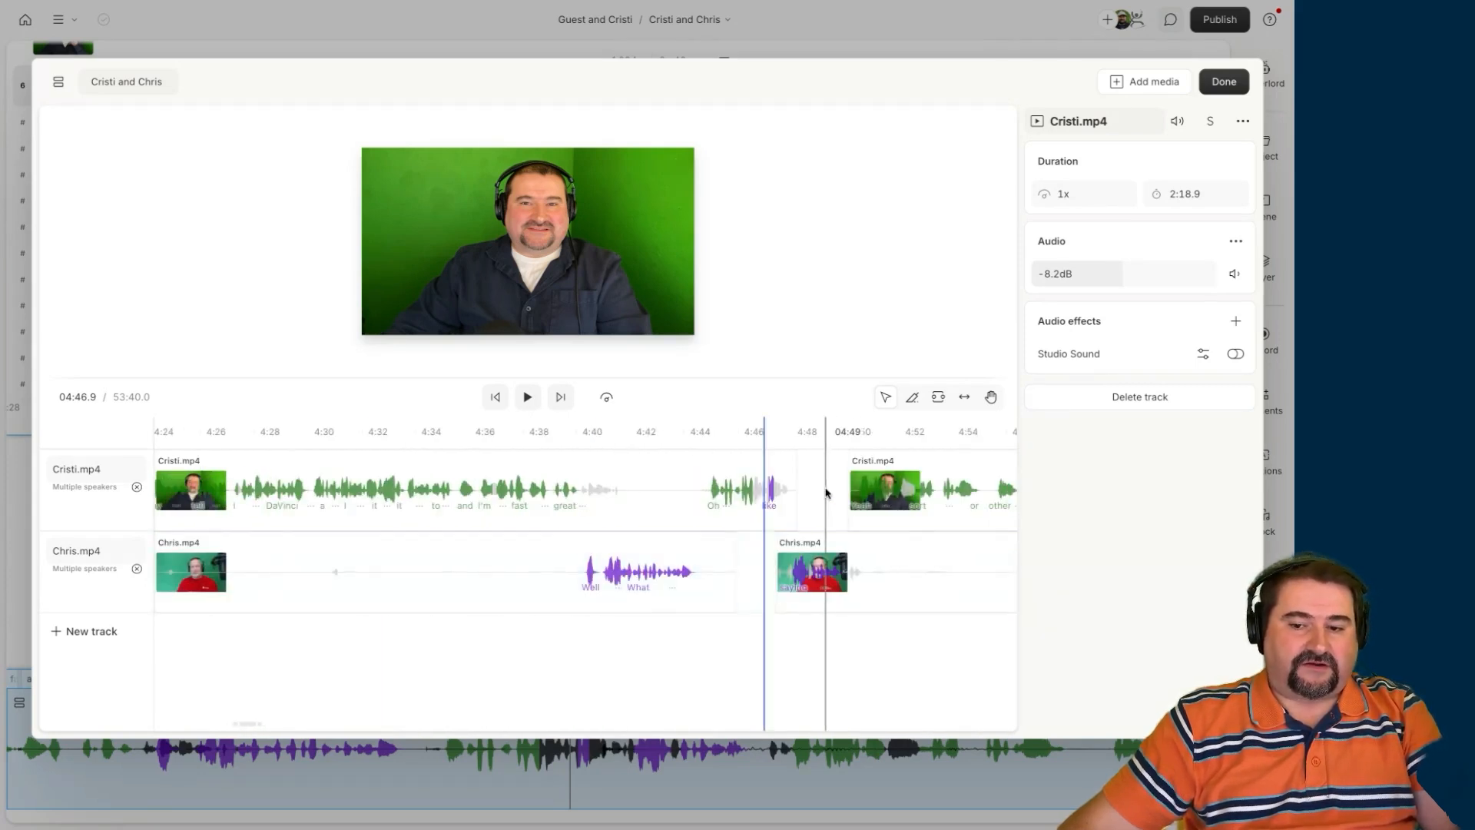
Select the Cristi.mp4 clip that follows the gap, starting near 04:50
scroll(825, 492, "up", 5)
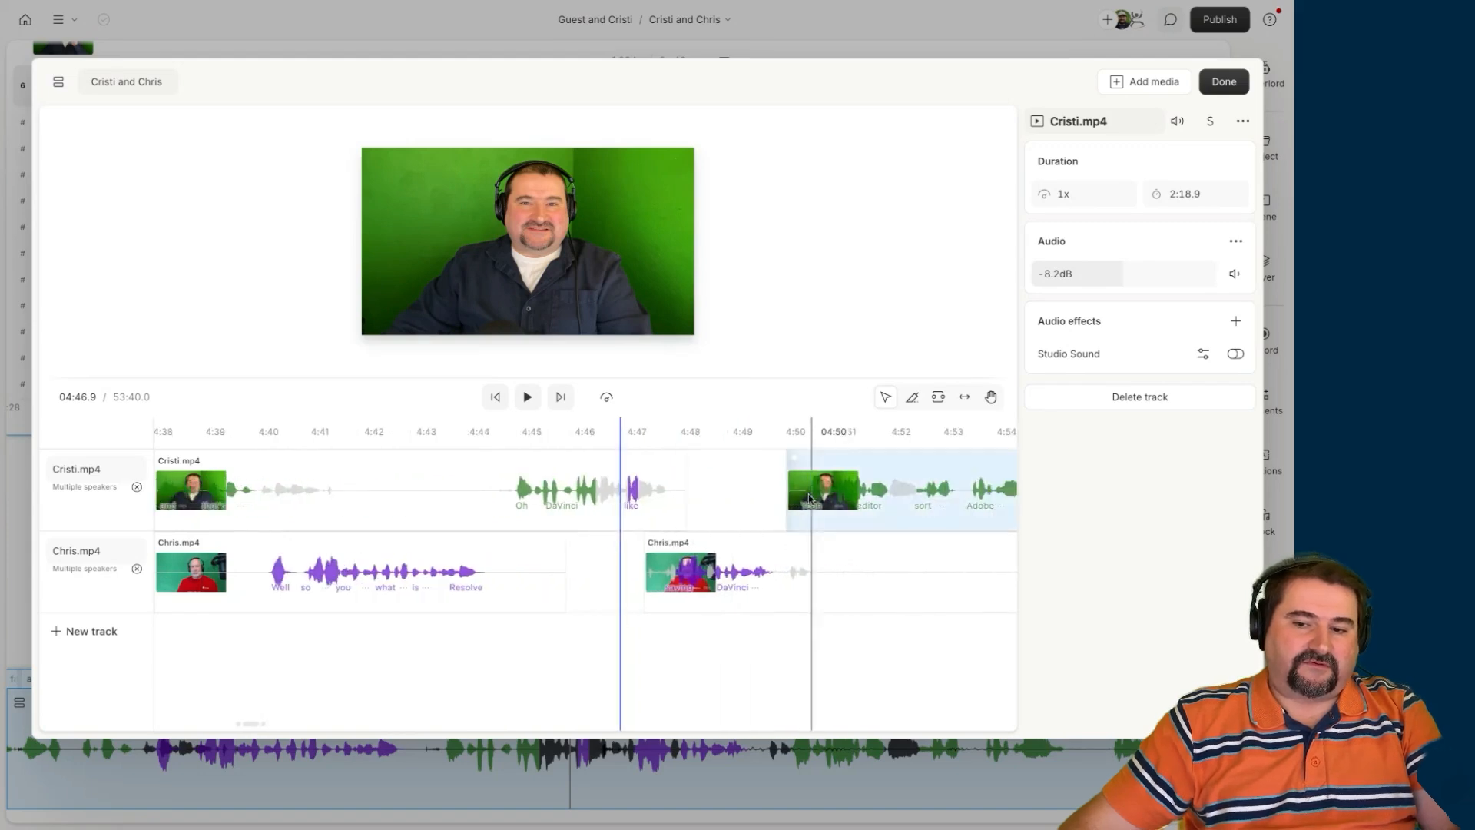
scroll(808, 495, "right", 5)
scroll(586, 530, "left", 2)
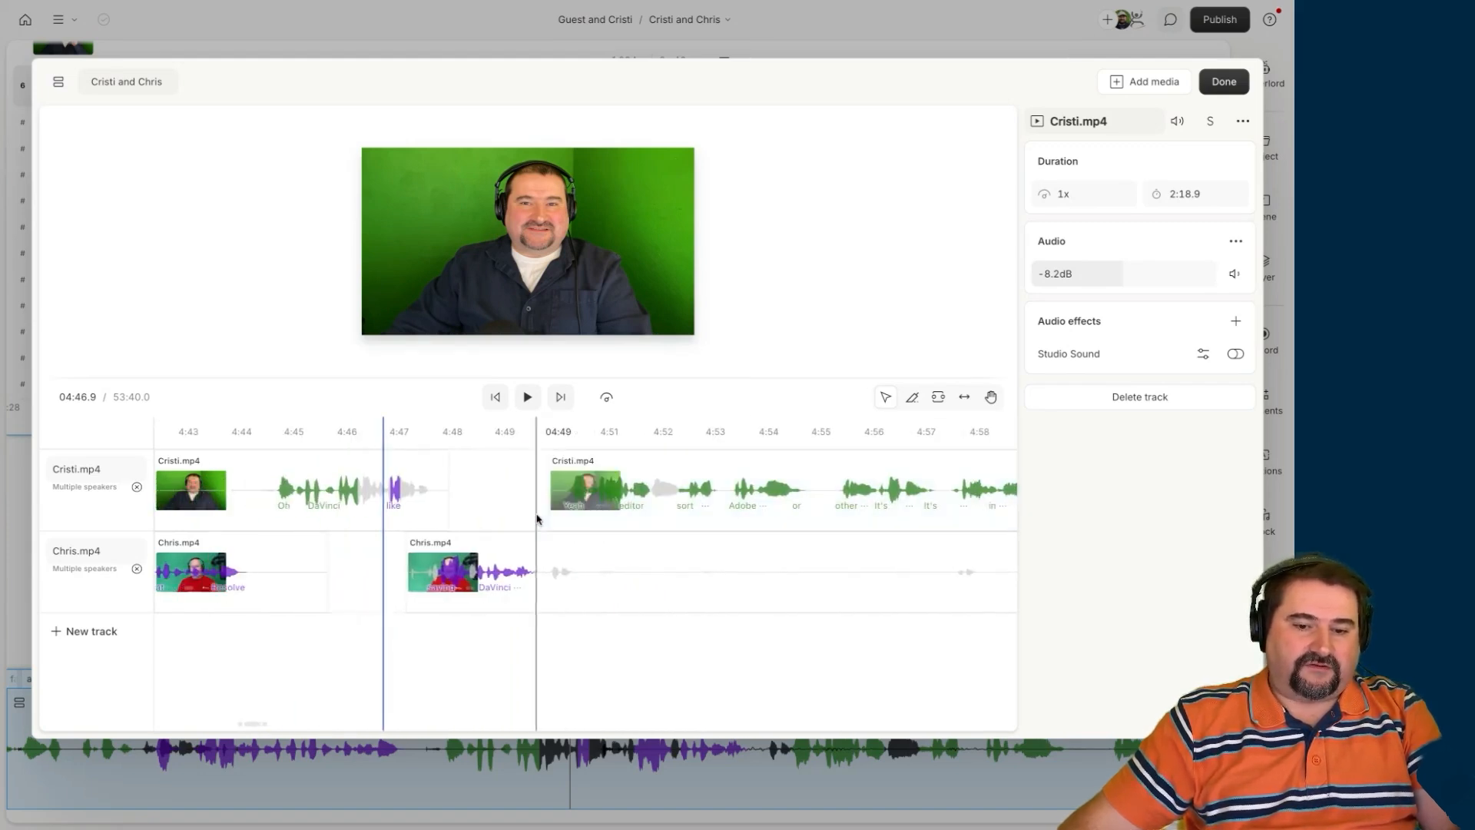
left_click(563, 509)
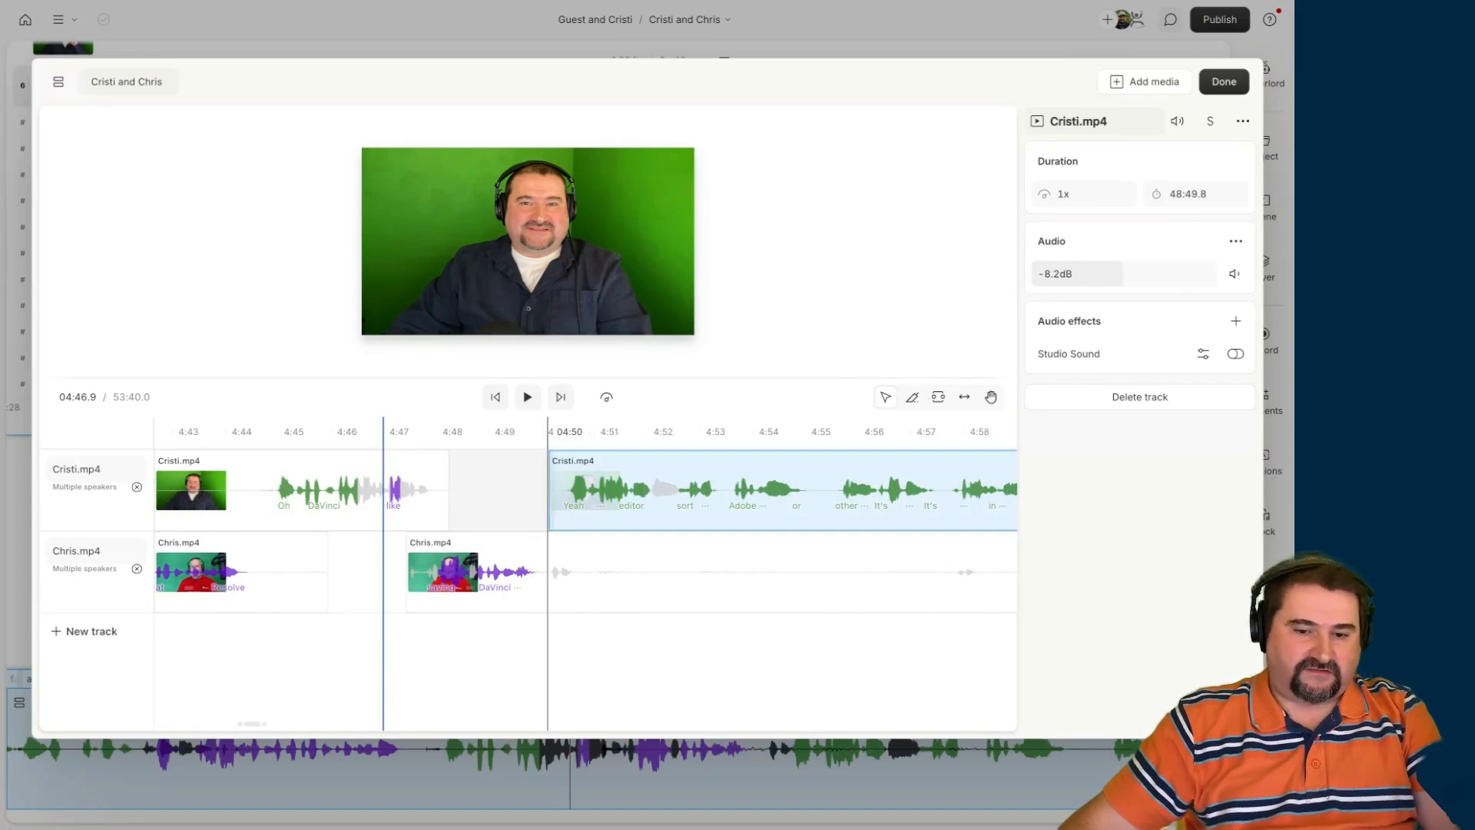
Examine both tracks beyond the 04:50 gap, up to about 18:40, for the alignment of the two speakers
scroll(546, 580, "down", 5)
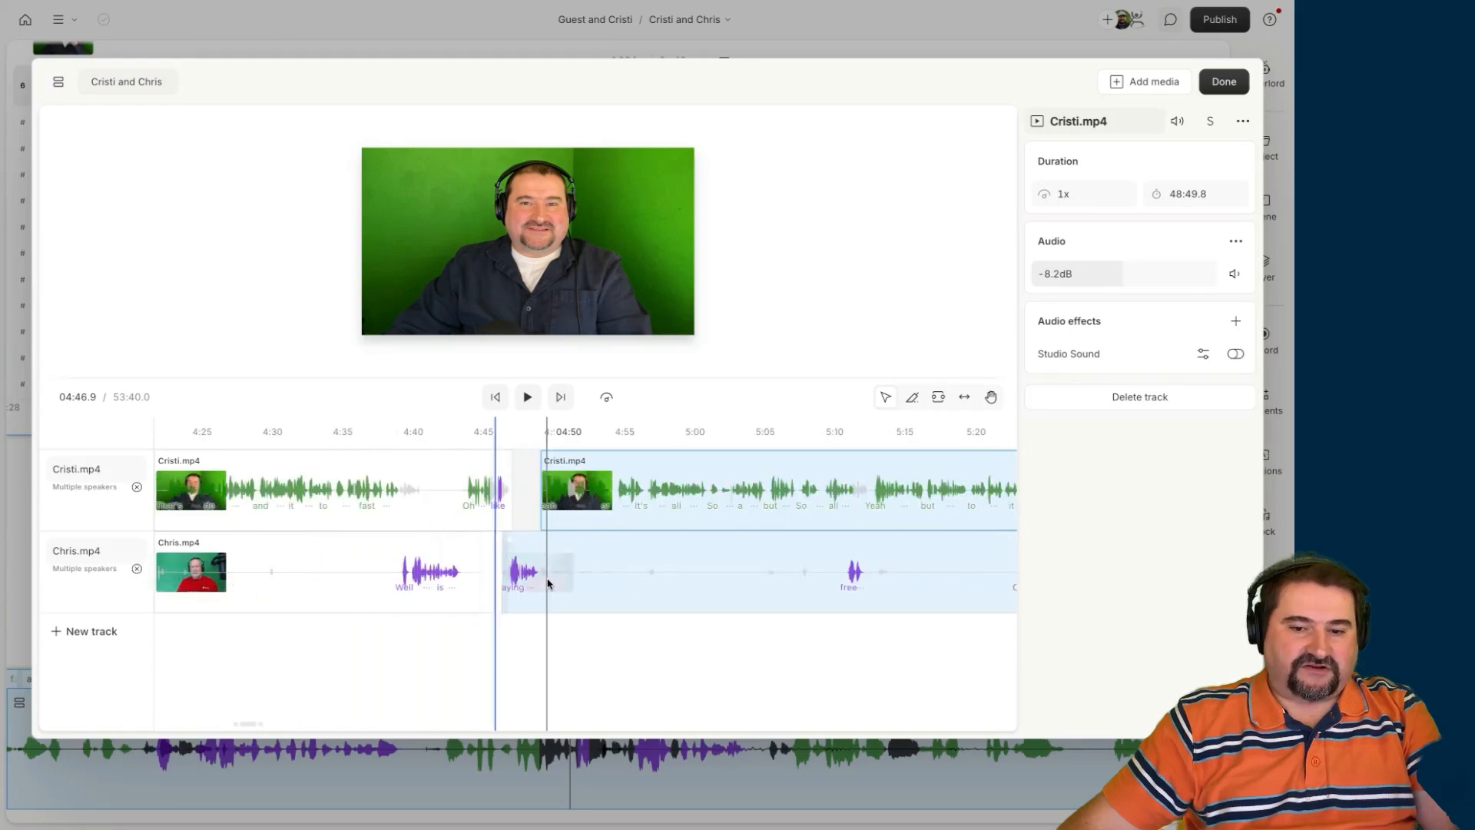
scroll(548, 582, "right", 5)
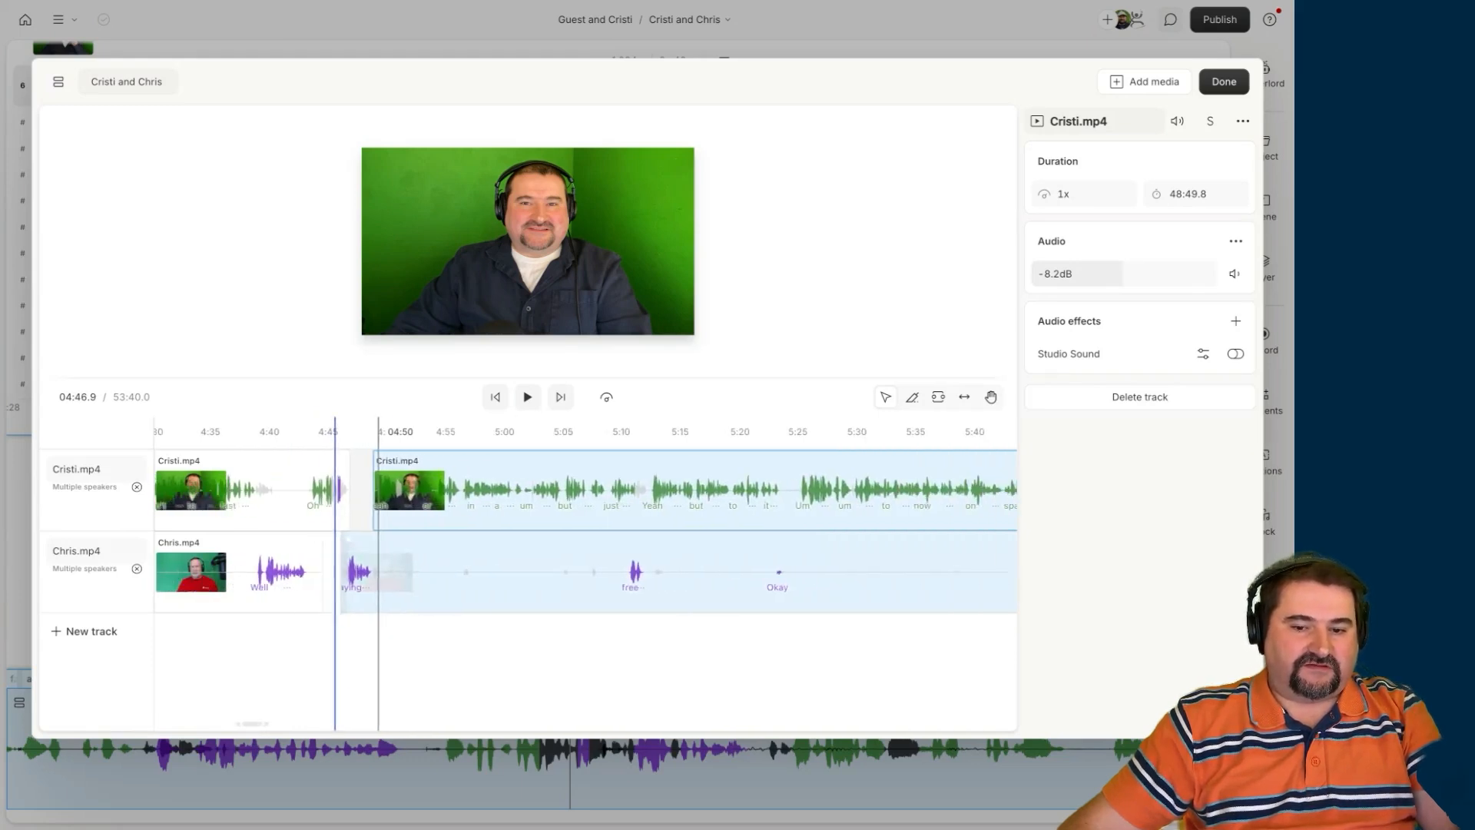
scroll(547, 573, "right", 10)
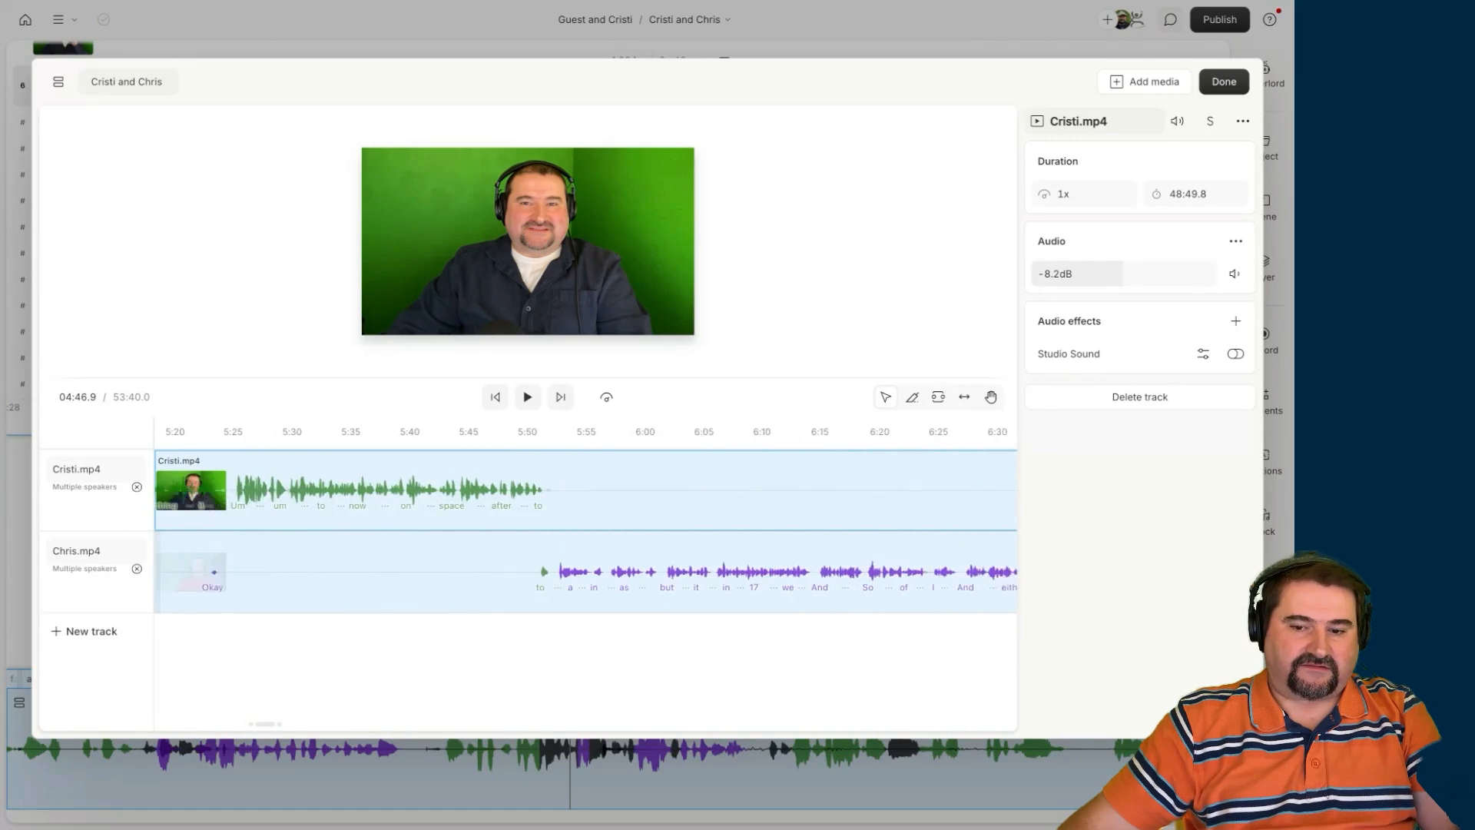
scroll(546, 573, "right", 20)
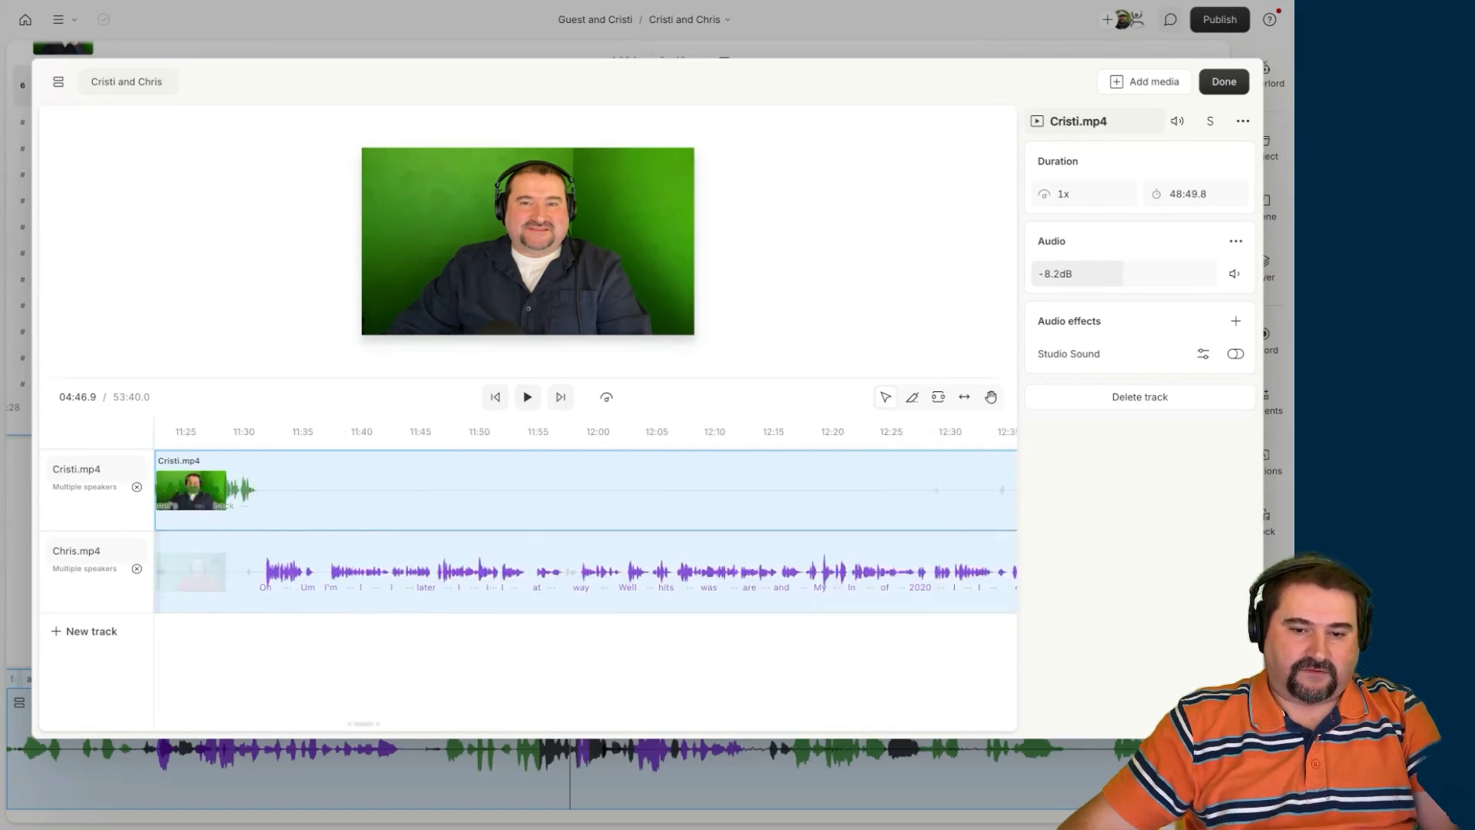
scroll(547, 572, "left", 5)
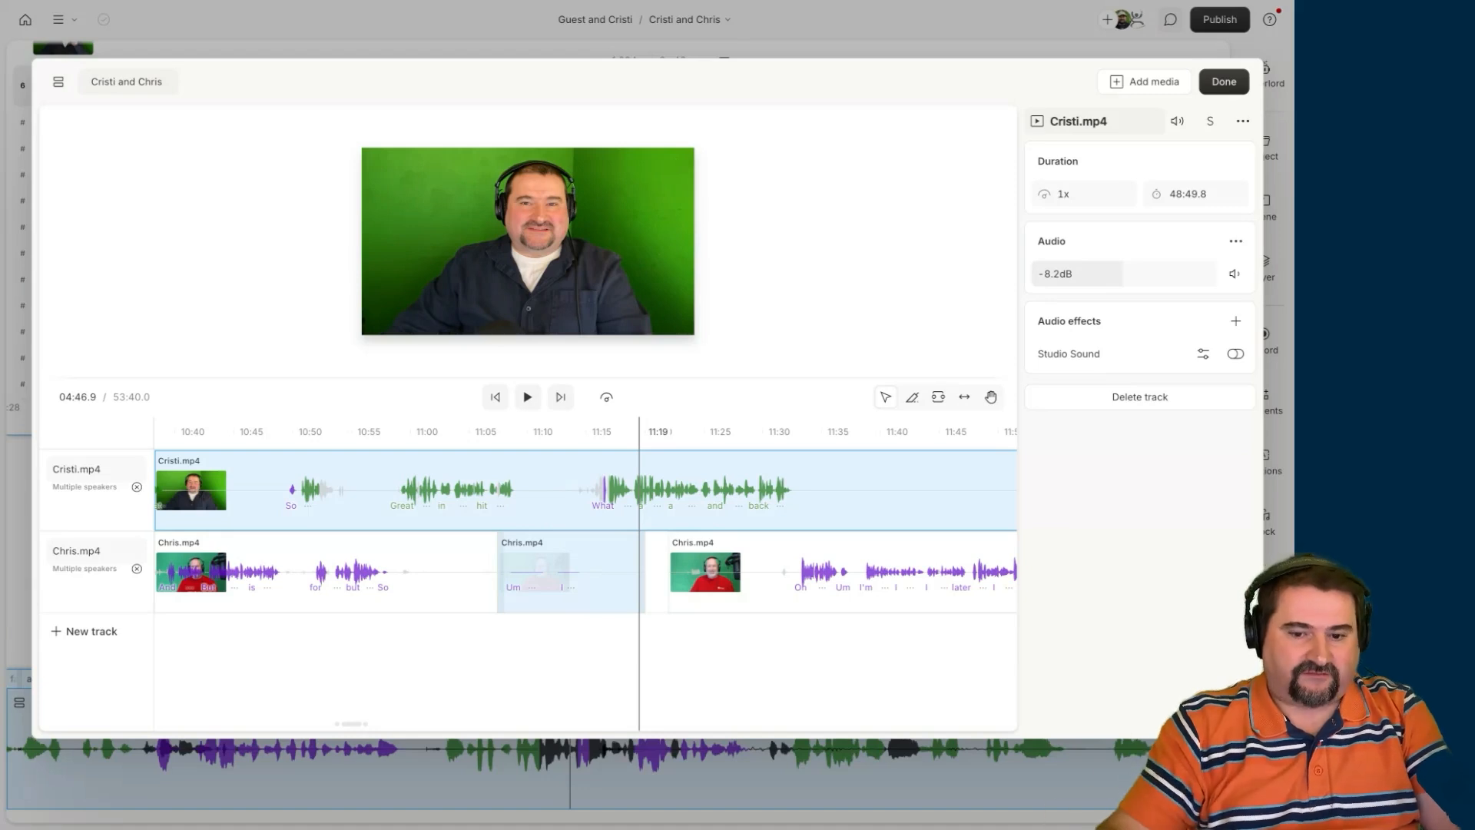
scroll(640, 599, "right", 2)
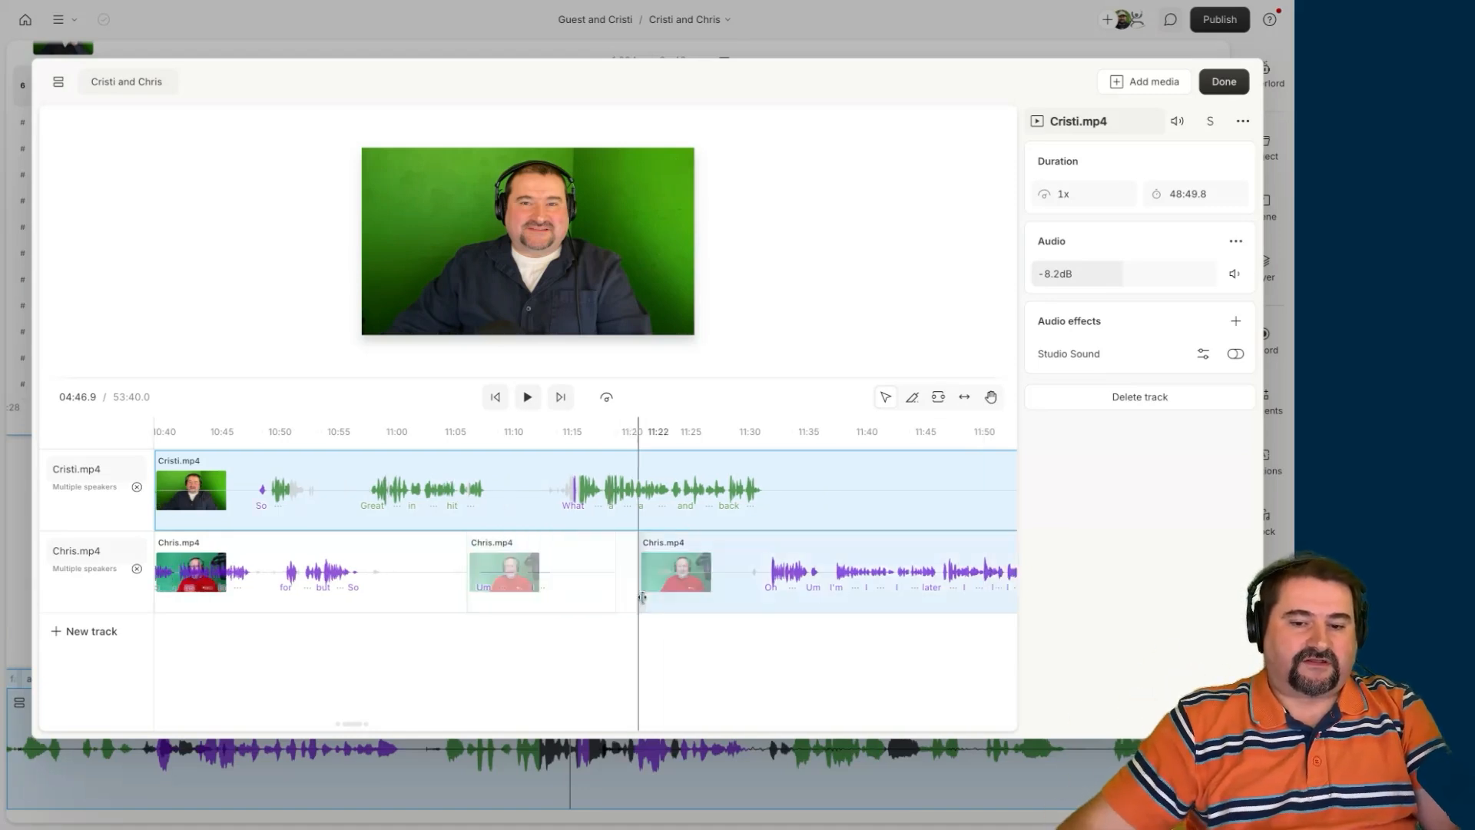
scroll(590, 604, "down", 4)
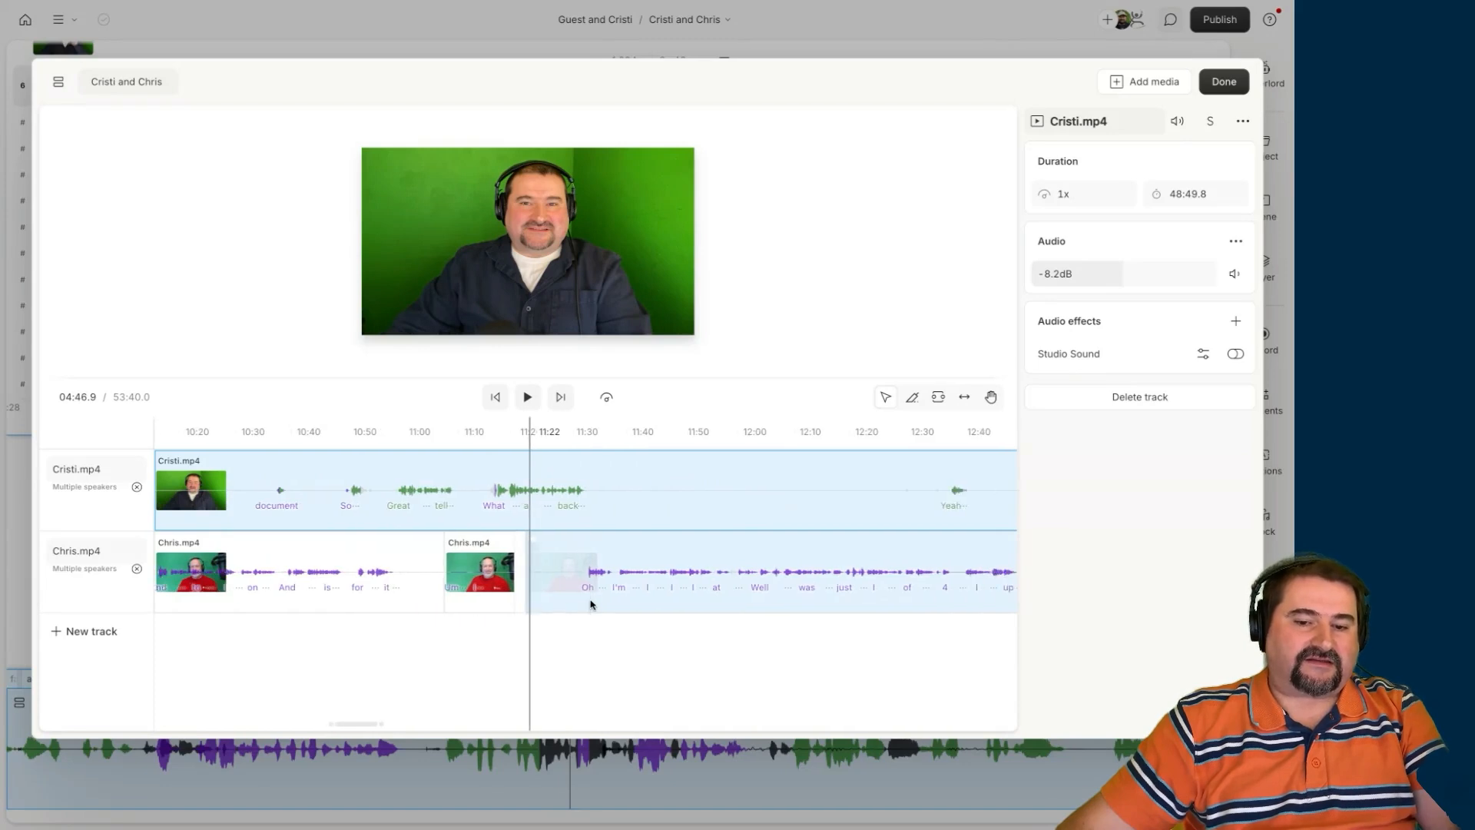
scroll(590, 604, "right", 10)
scroll(586, 530, "right", 14)
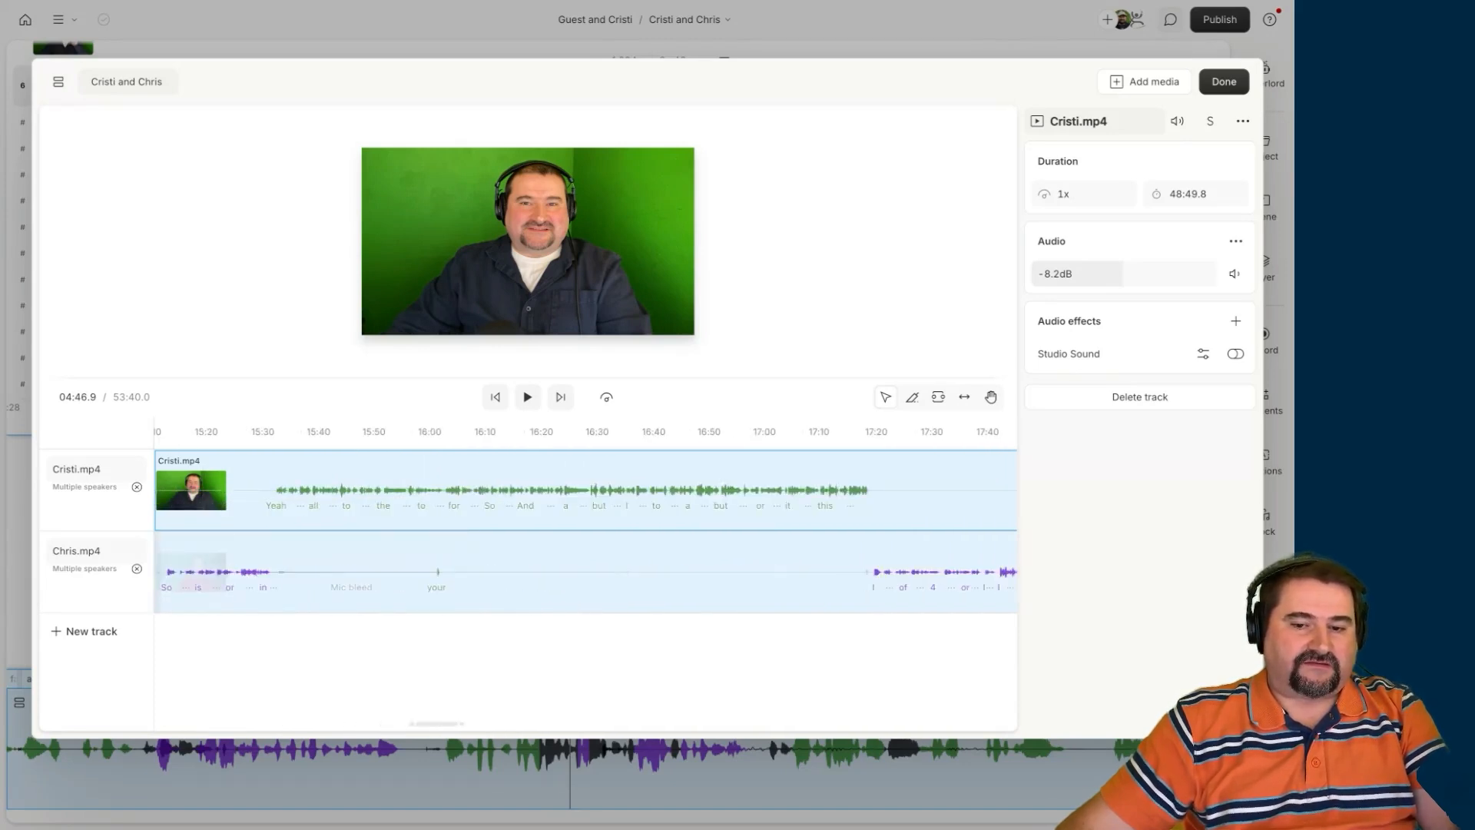
scroll(586, 530, "right", 12)
scroll(585, 530, "left", 20)
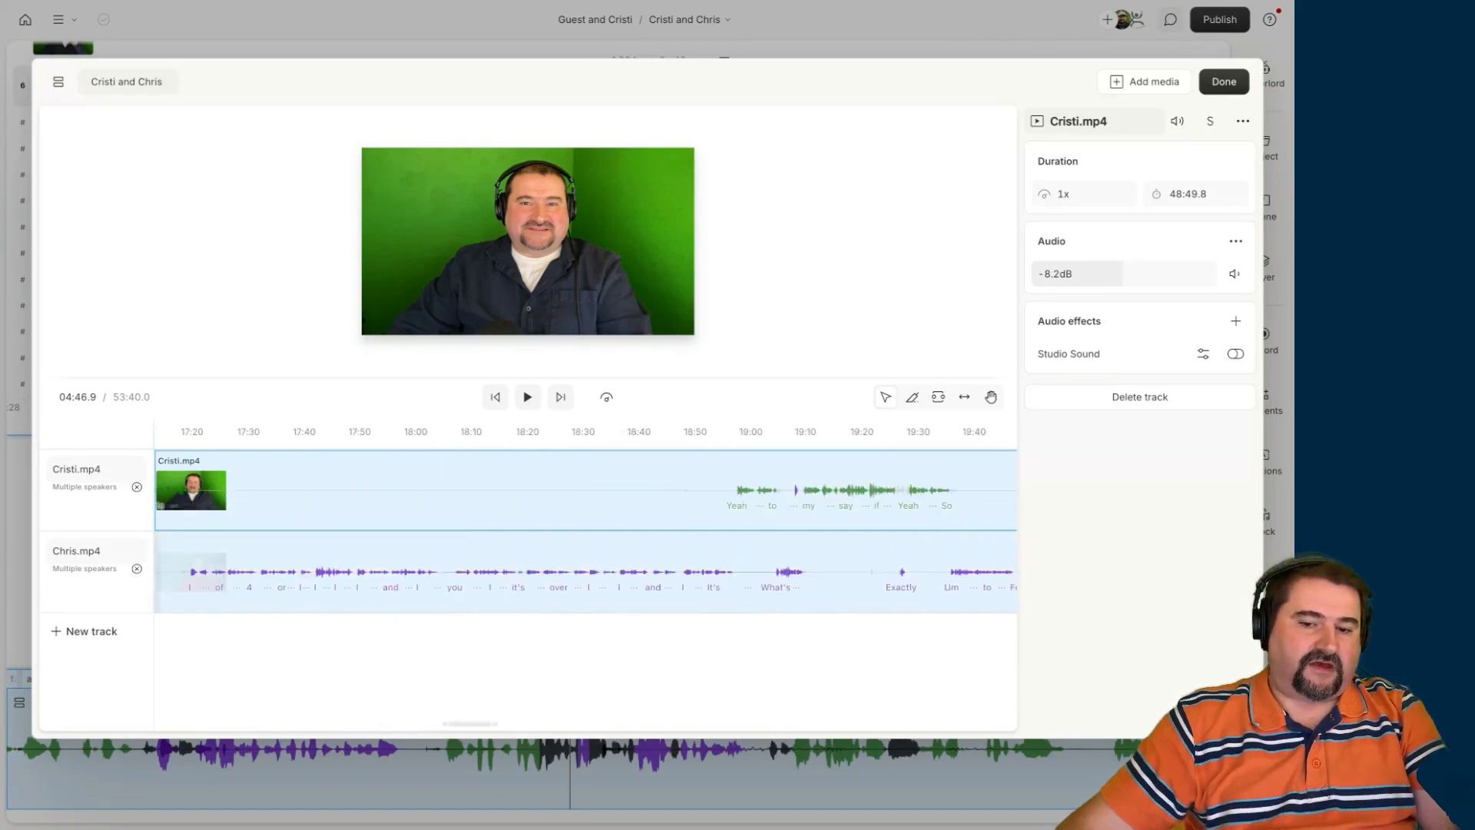
scroll(585, 530, "left", 2)
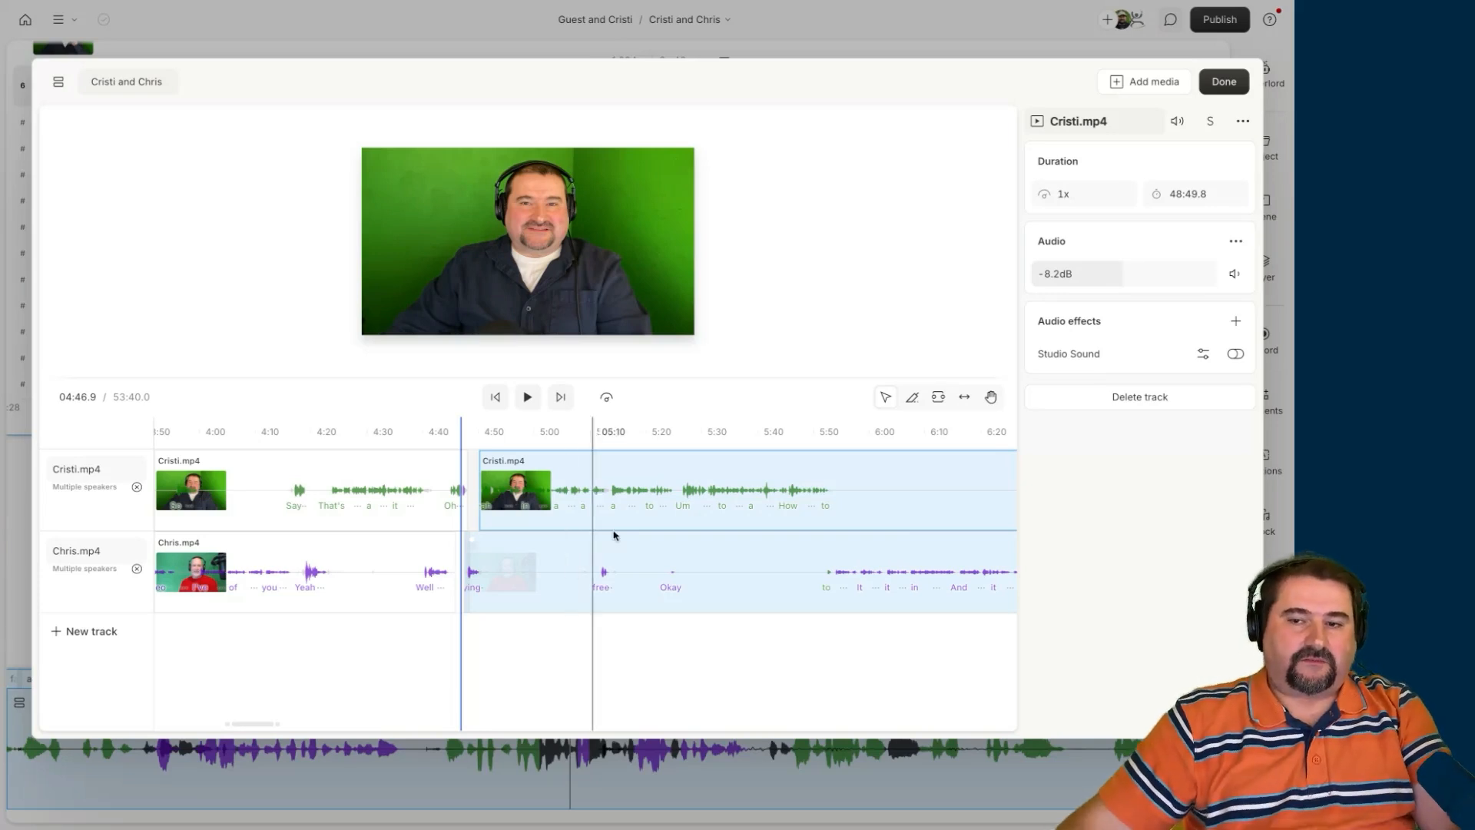
Close and reopen the sequence, and preview the video in and around the Cristi.mp4 gap between about 04:47 and 04:51
left_click(1230, 86)
right_click(580, 772)
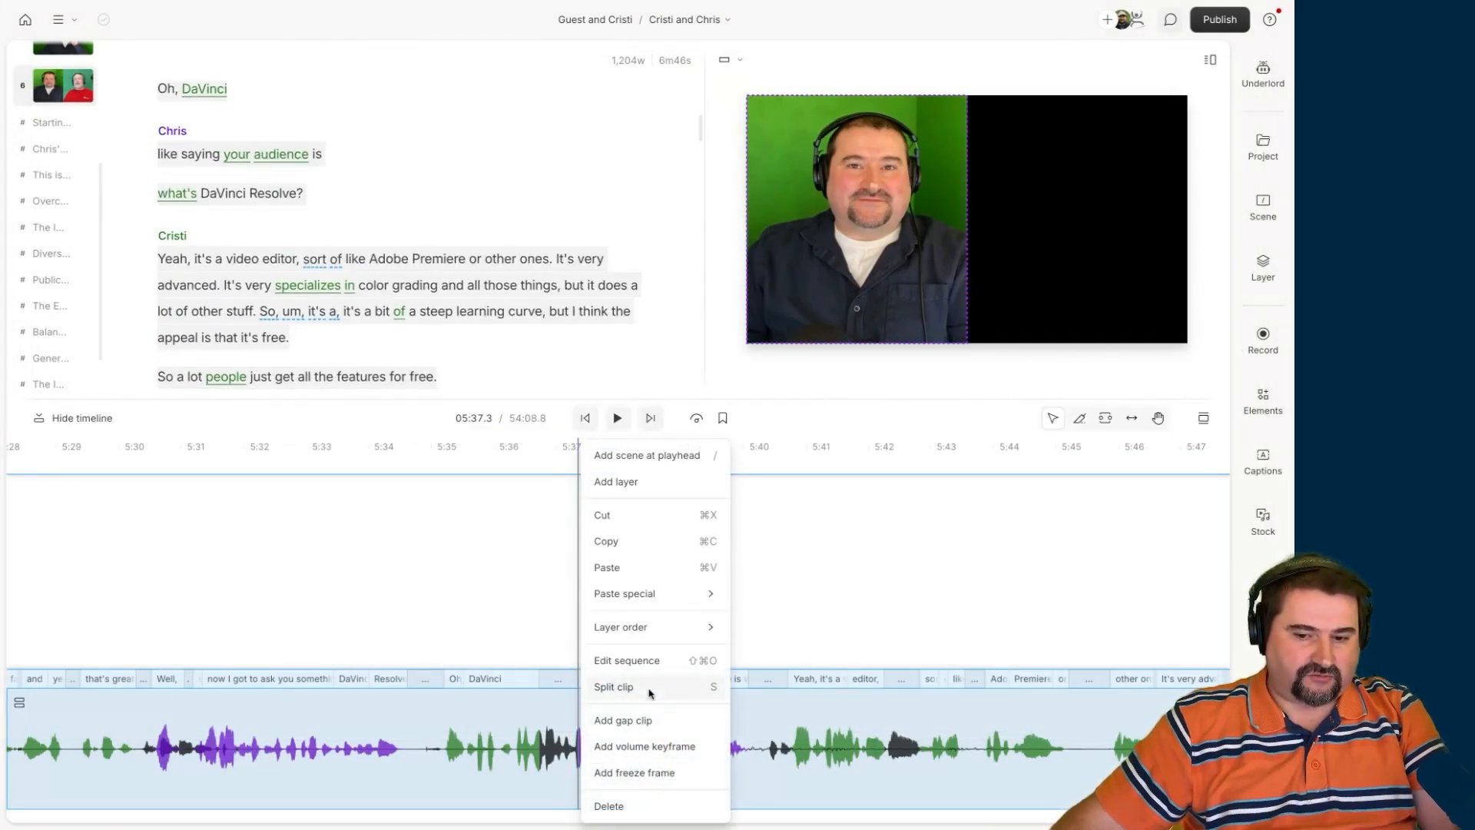
left_click(647, 661)
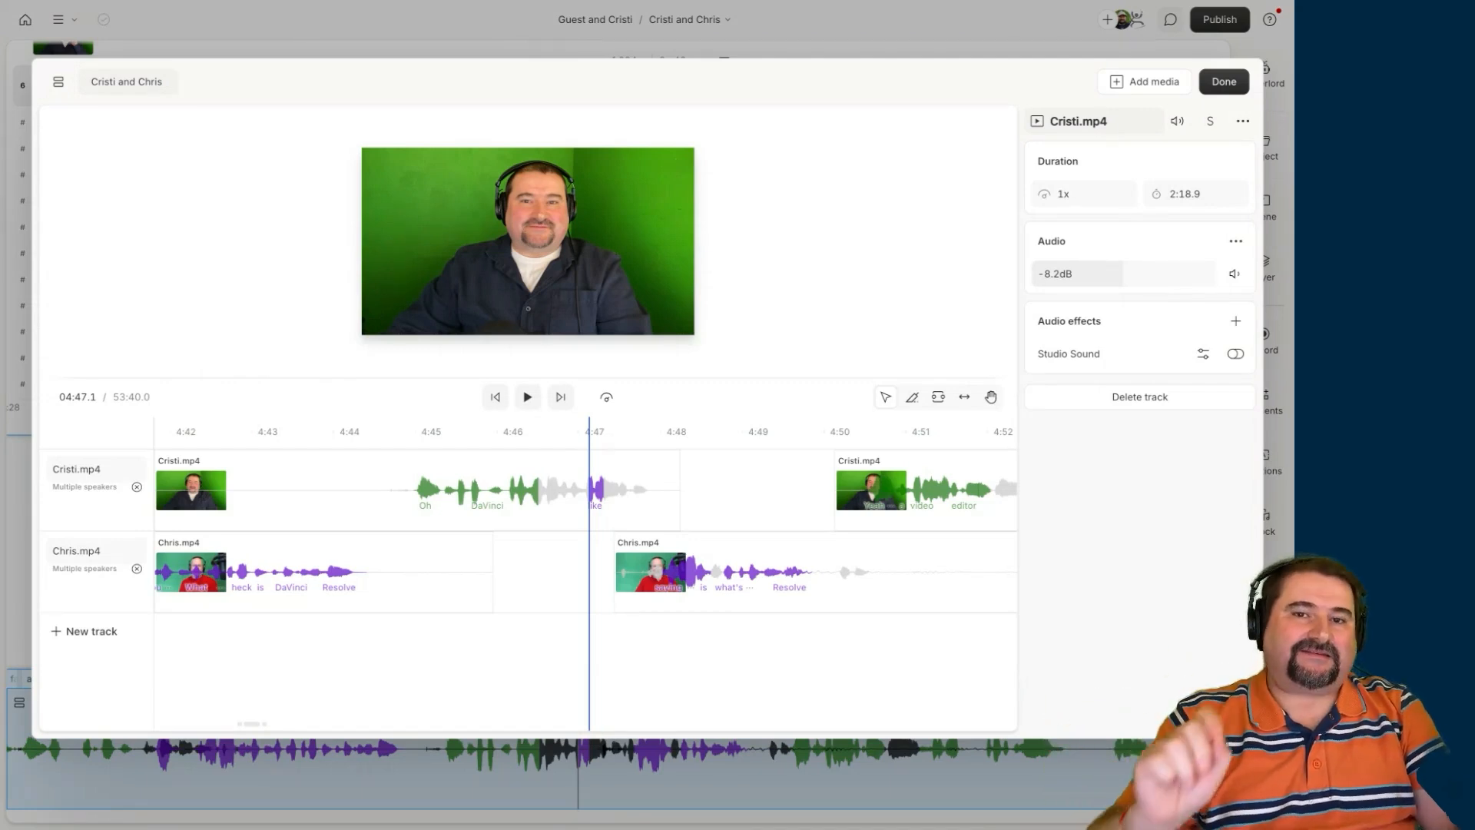
left_click(725, 498)
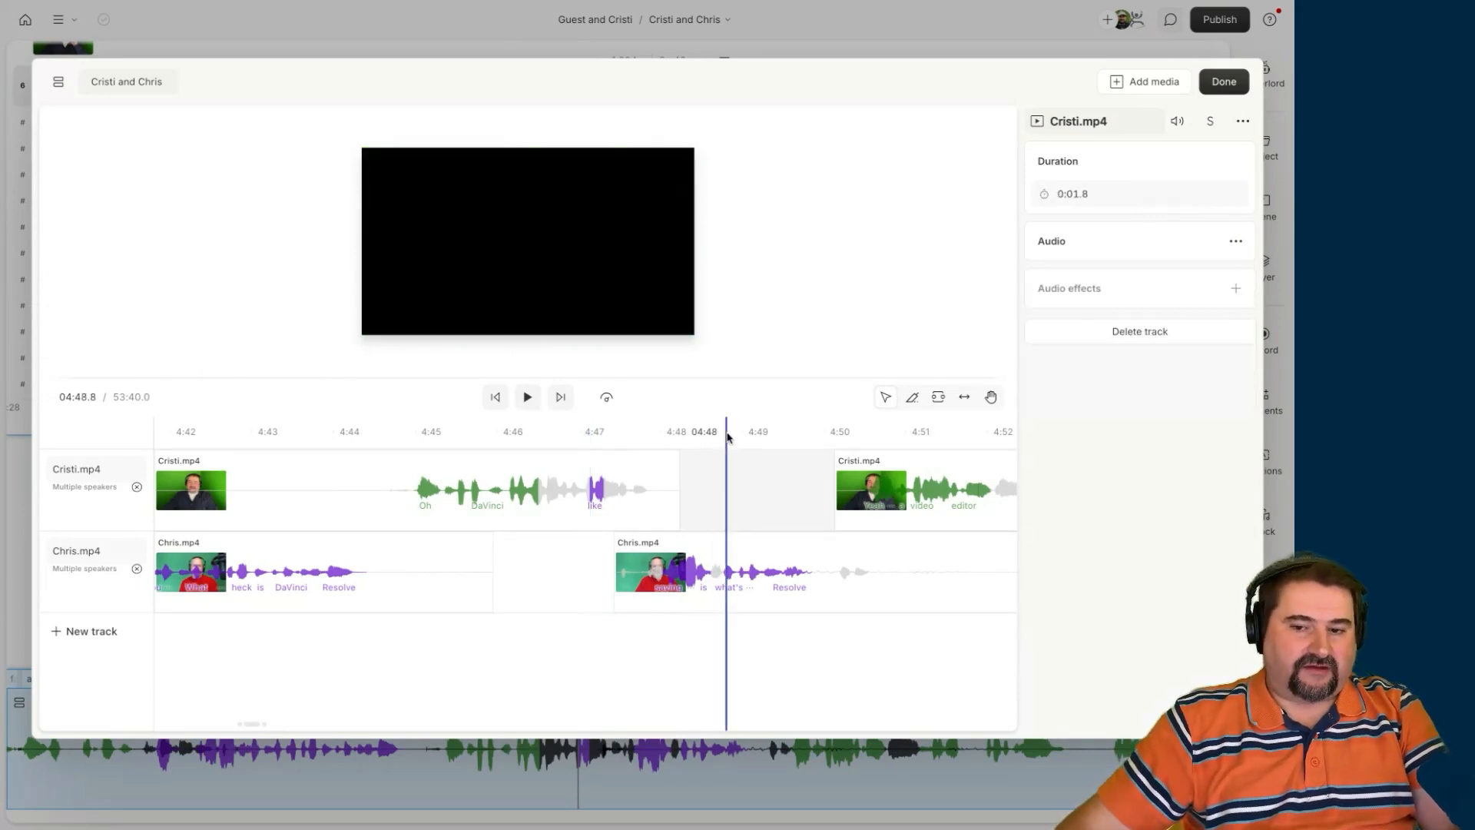
left_click(645, 428)
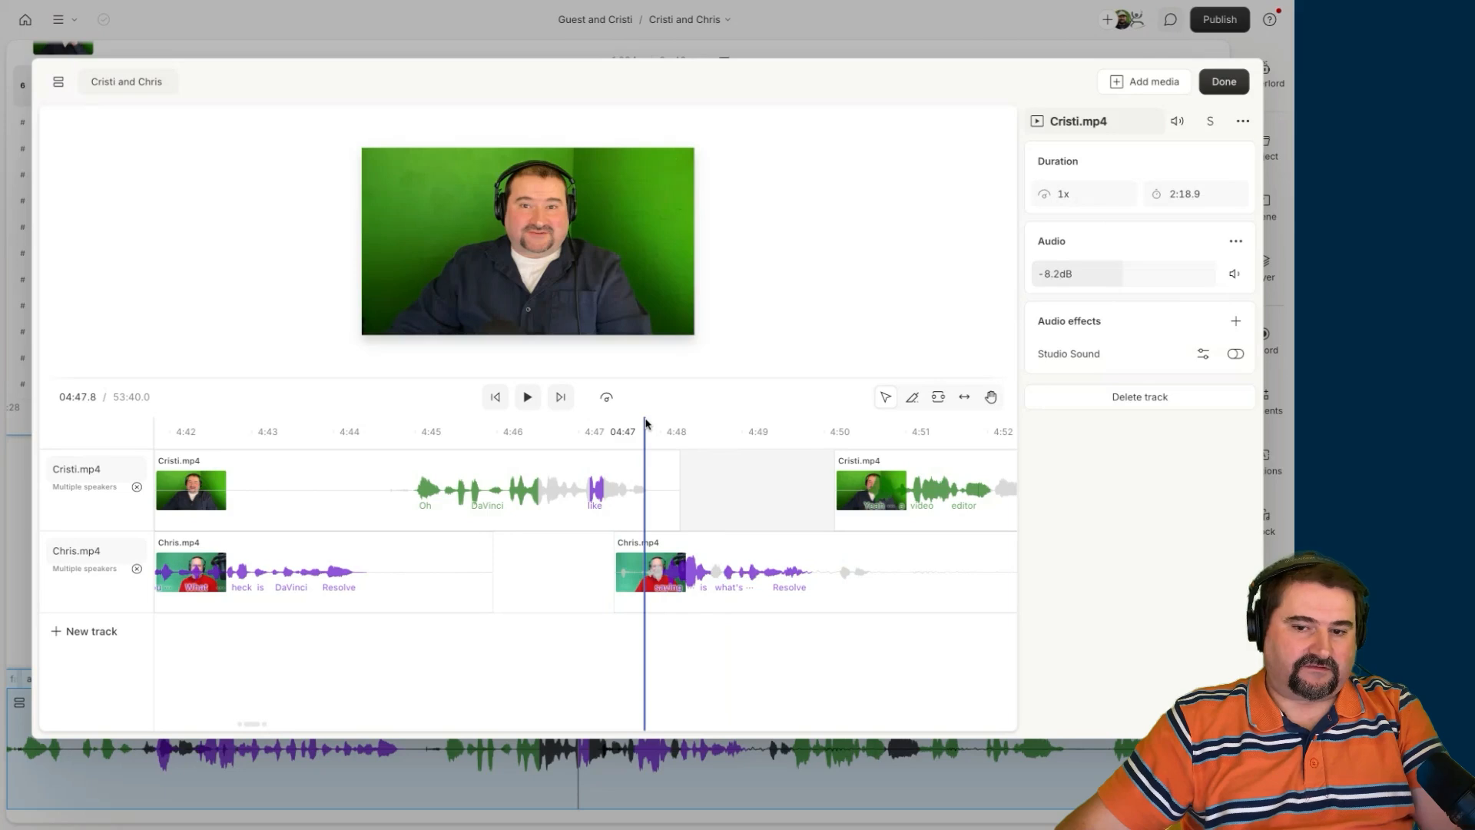
left_click(887, 430)
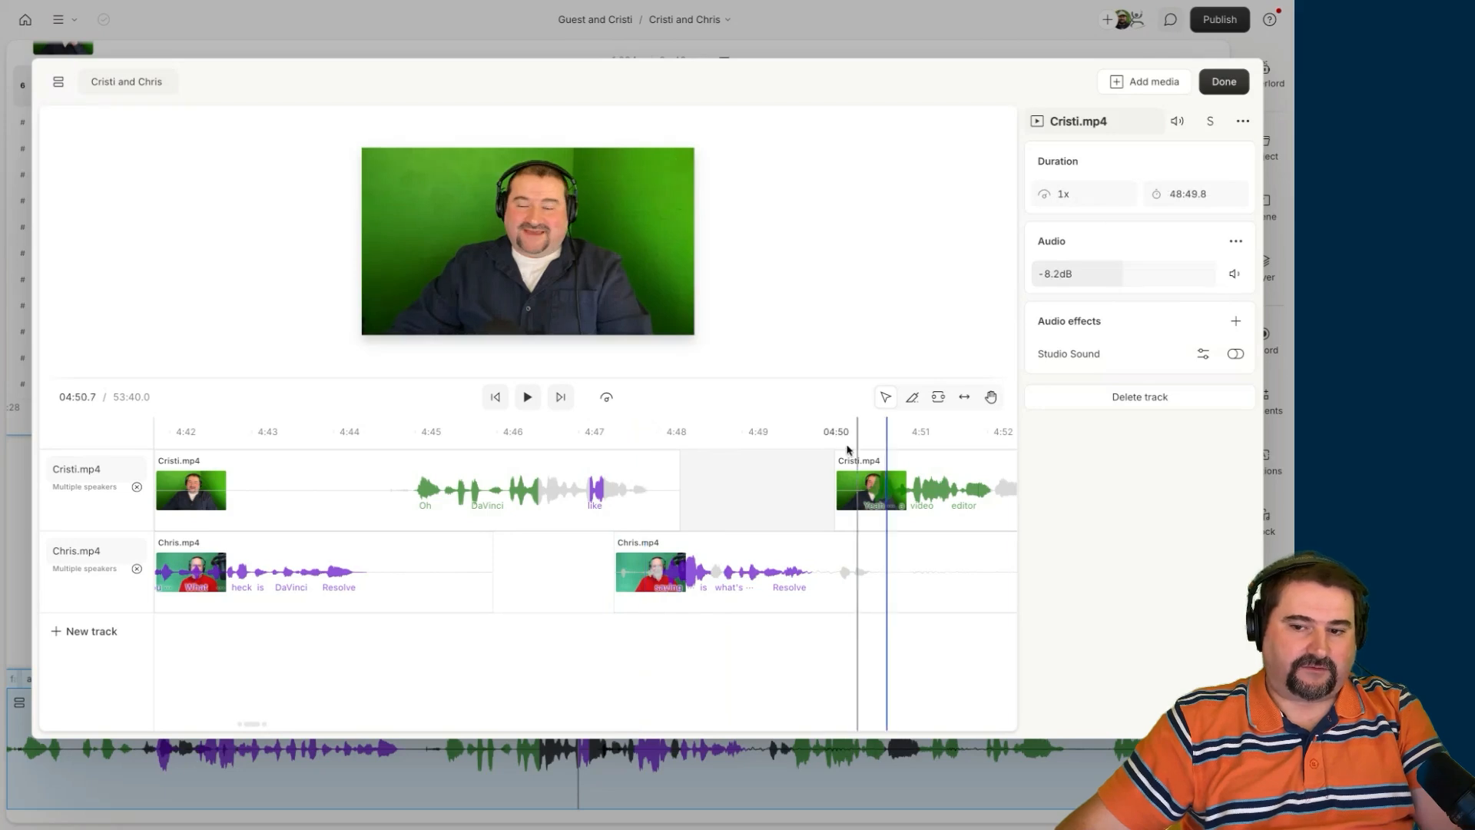
left_click(759, 429)
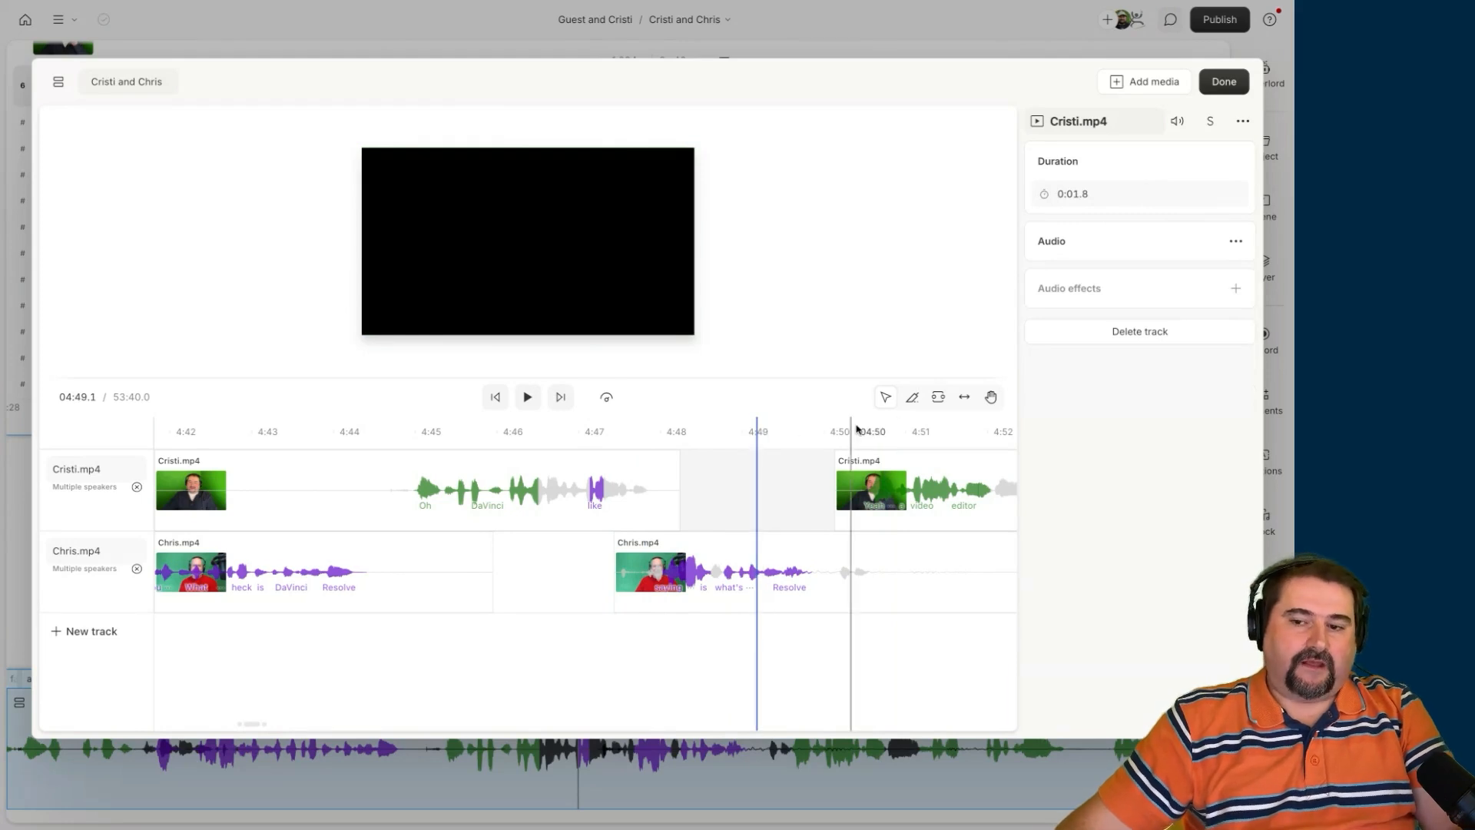
Split the Cristi.mp4 clip at about 04:48, just ahead of its gap
left_click(912, 398)
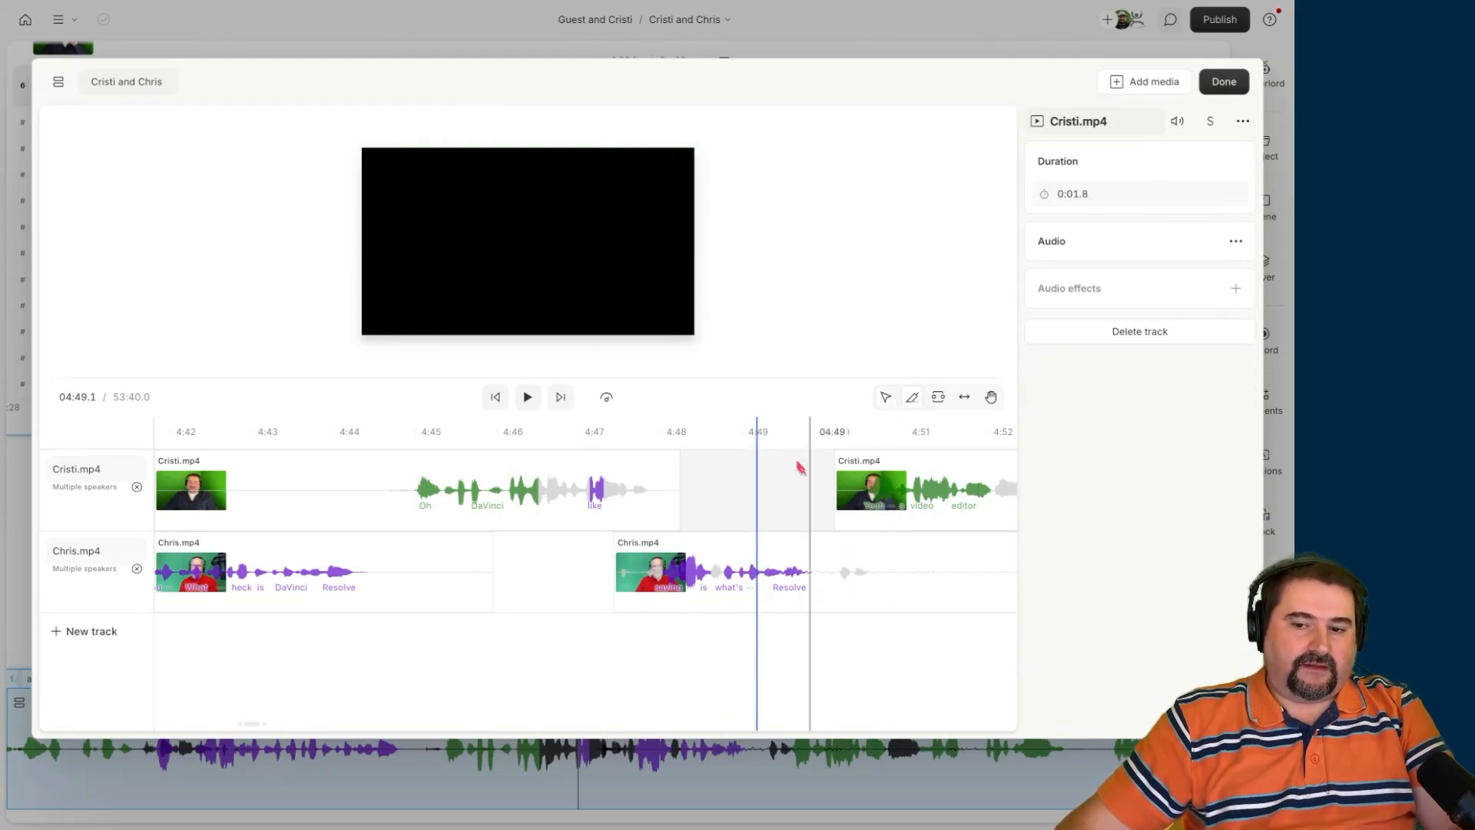
left_click(658, 499)
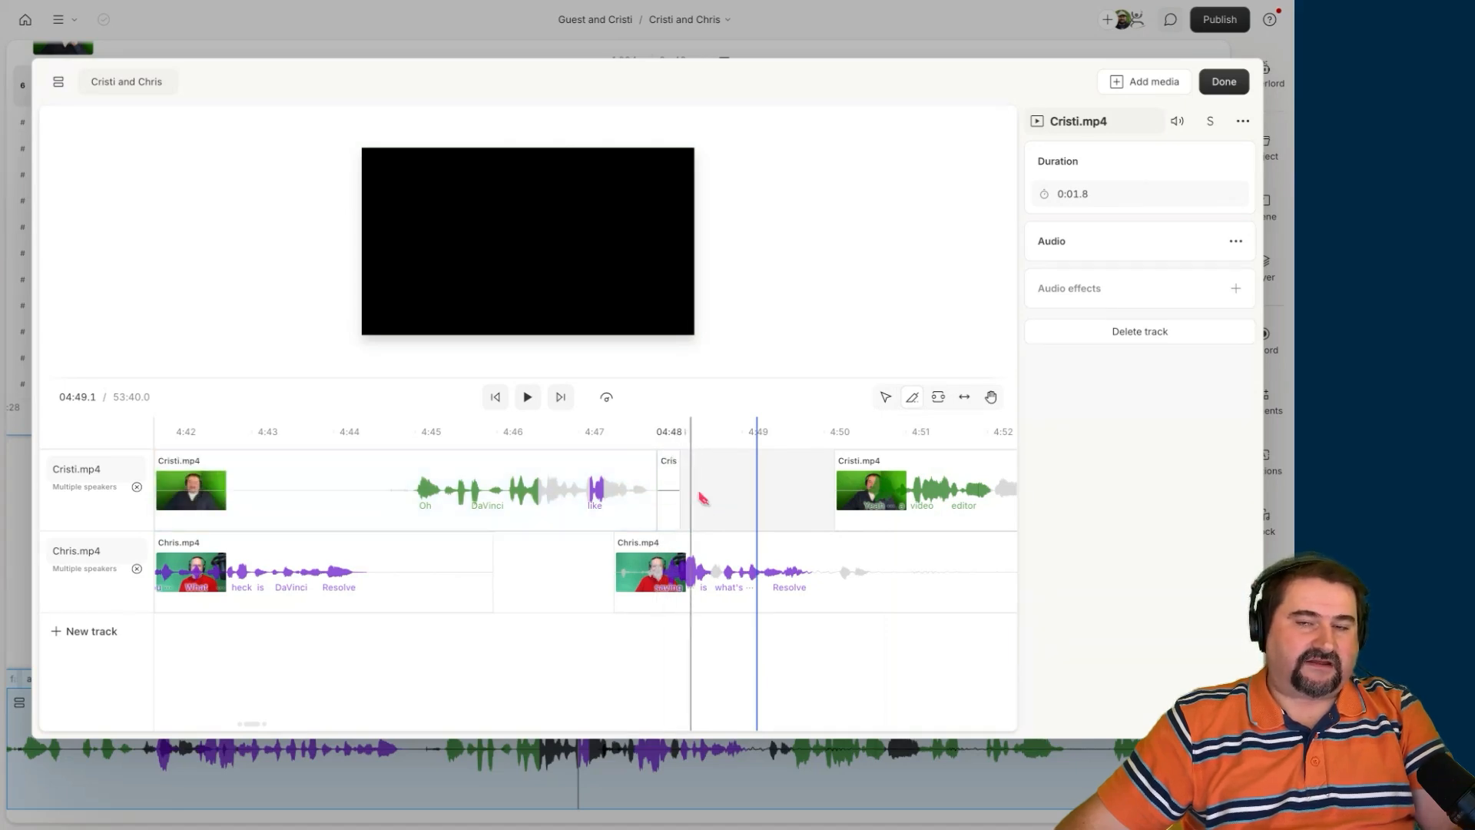
Extend the short Cristi.mp4 piece at 04:48 across the gap to the next clip near 04:50, and mute its audio
left_click(886, 396)
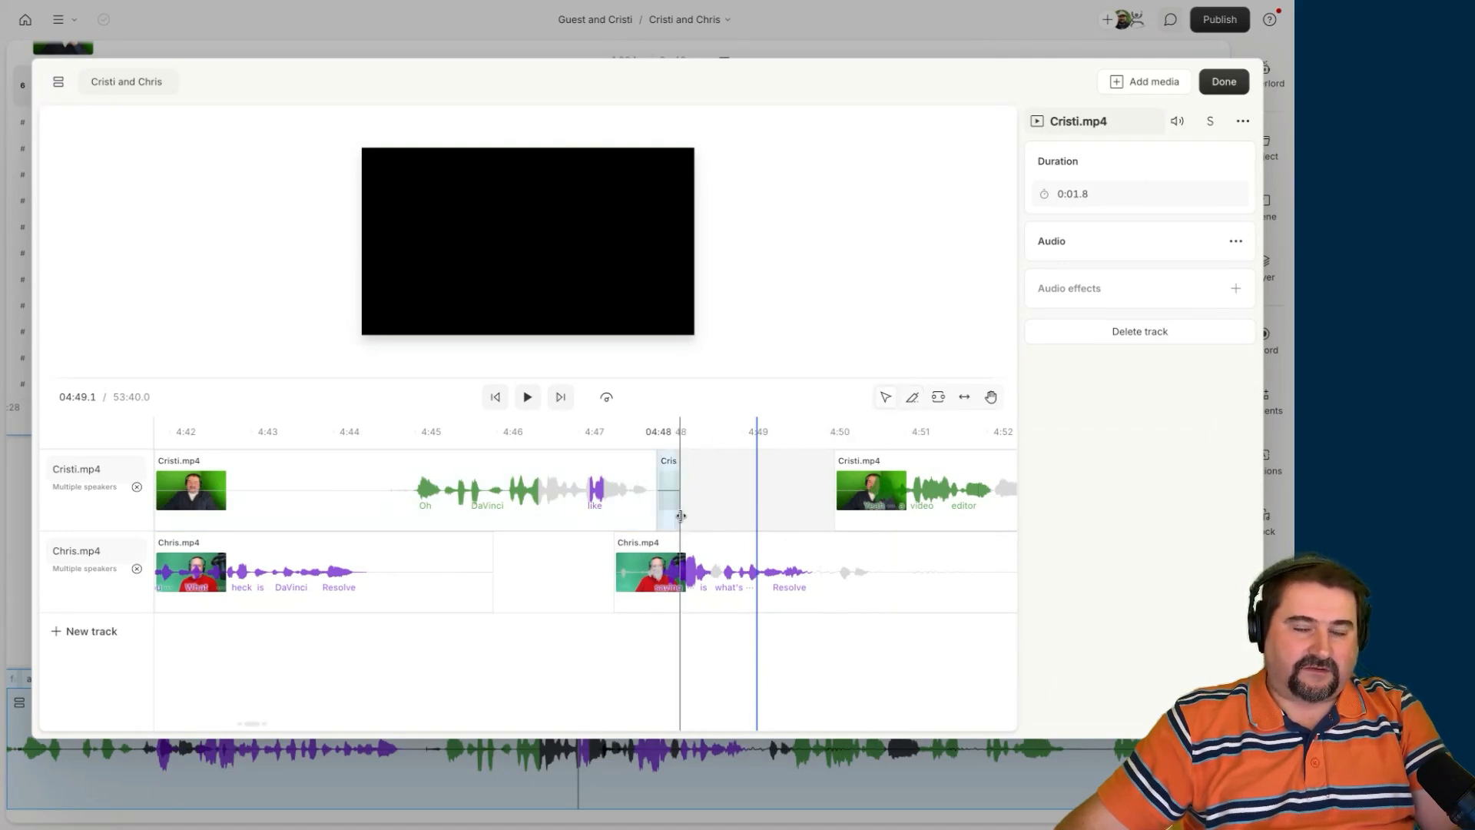
left_click_drag(681, 515, 829, 509)
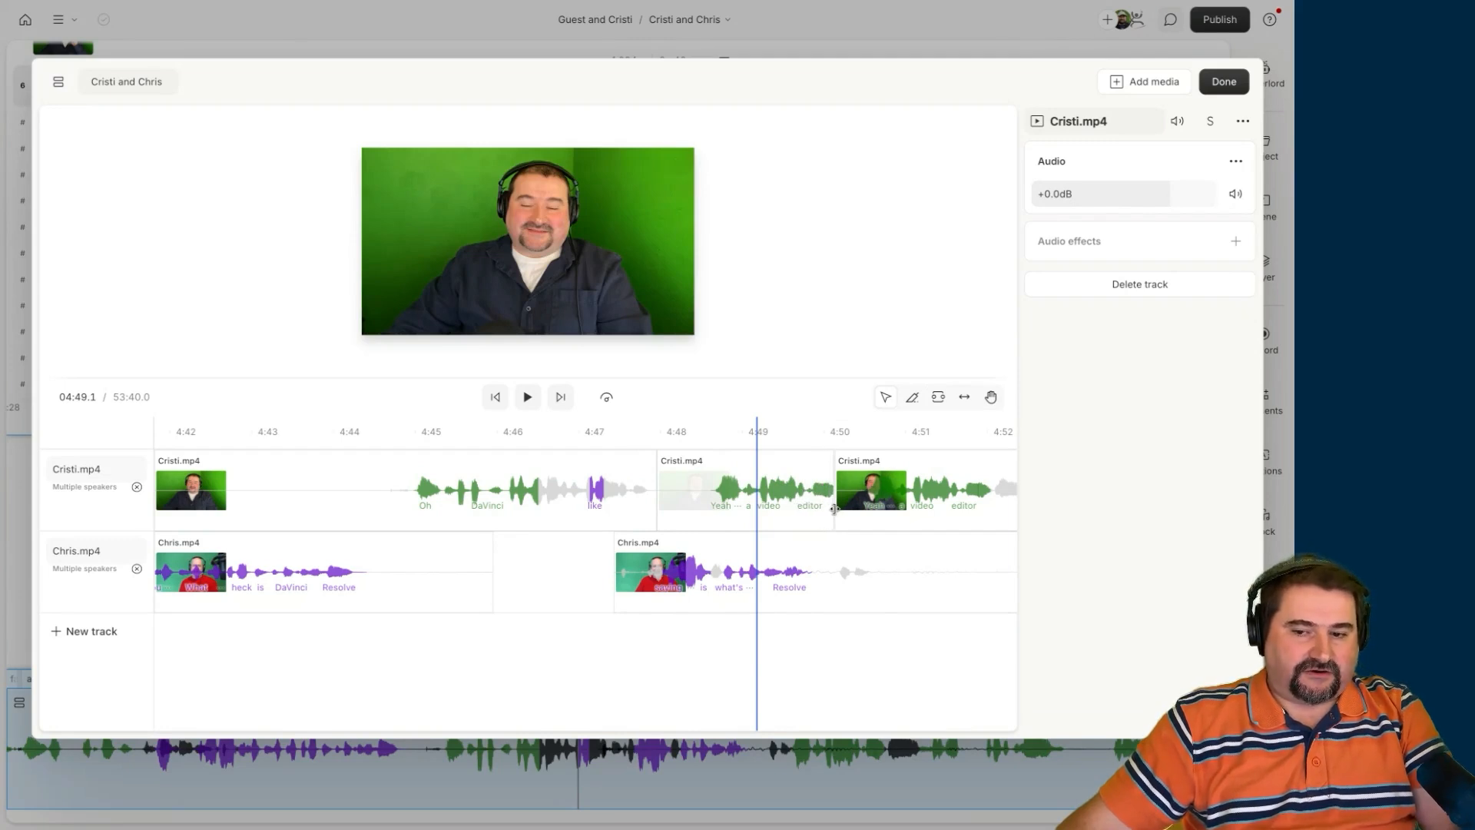
left_click(784, 489)
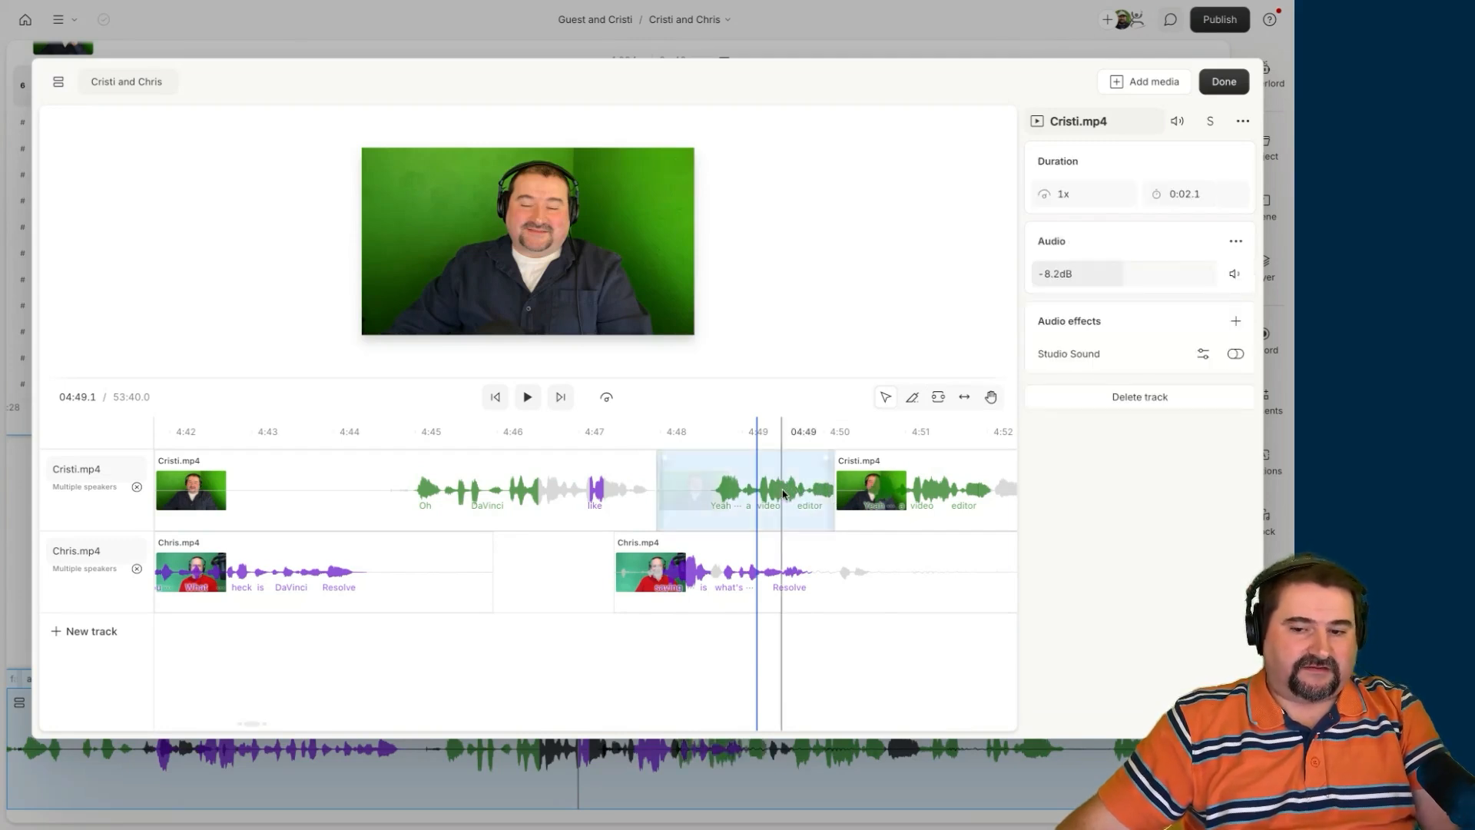
left_click(1235, 275)
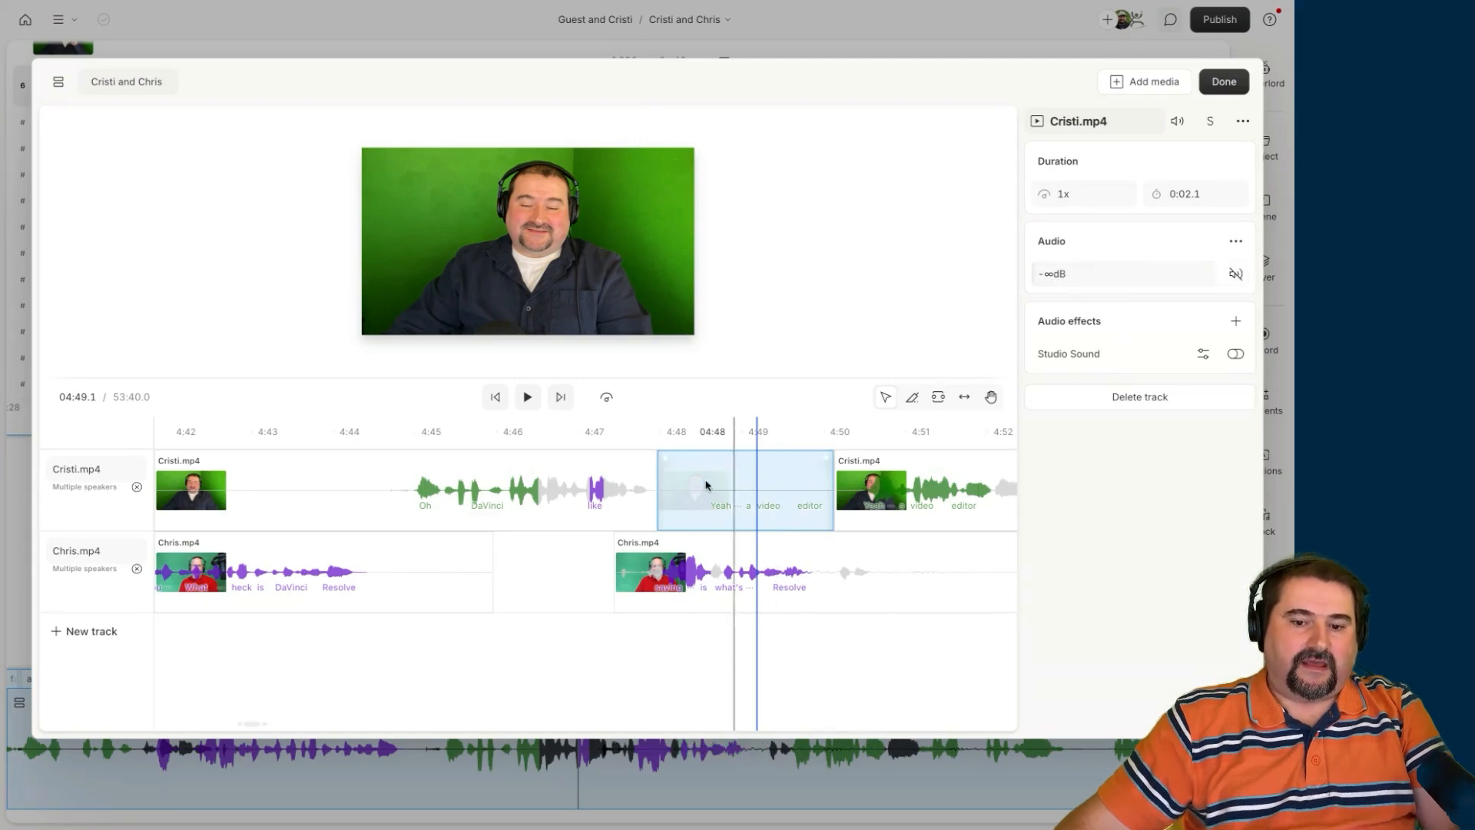
Extend the end of the first Chris.mp4 clip across its gap to meet the next Chris.mp4 clip at about 04:47
left_click(562, 571)
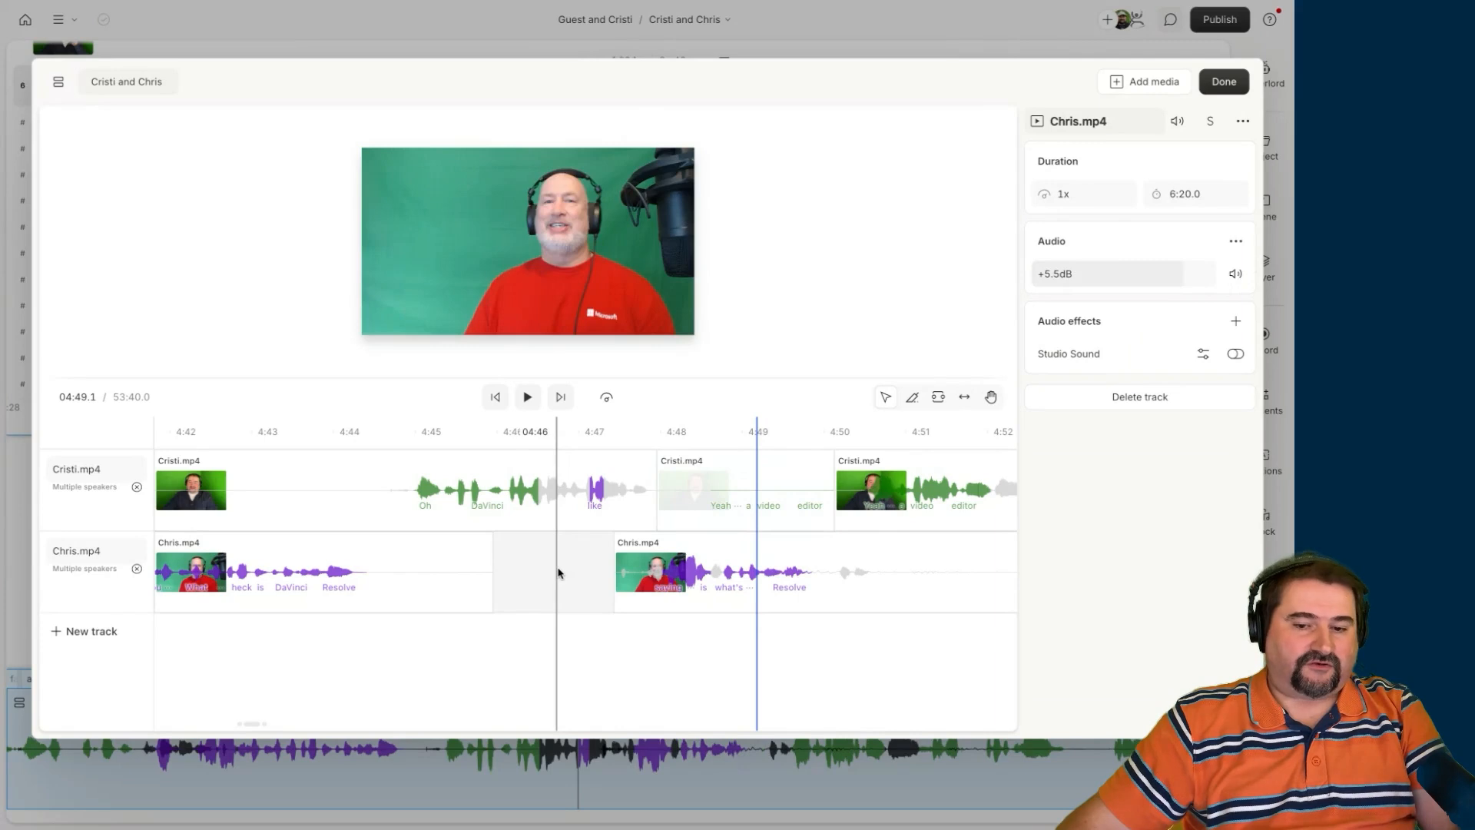
left_click(469, 580)
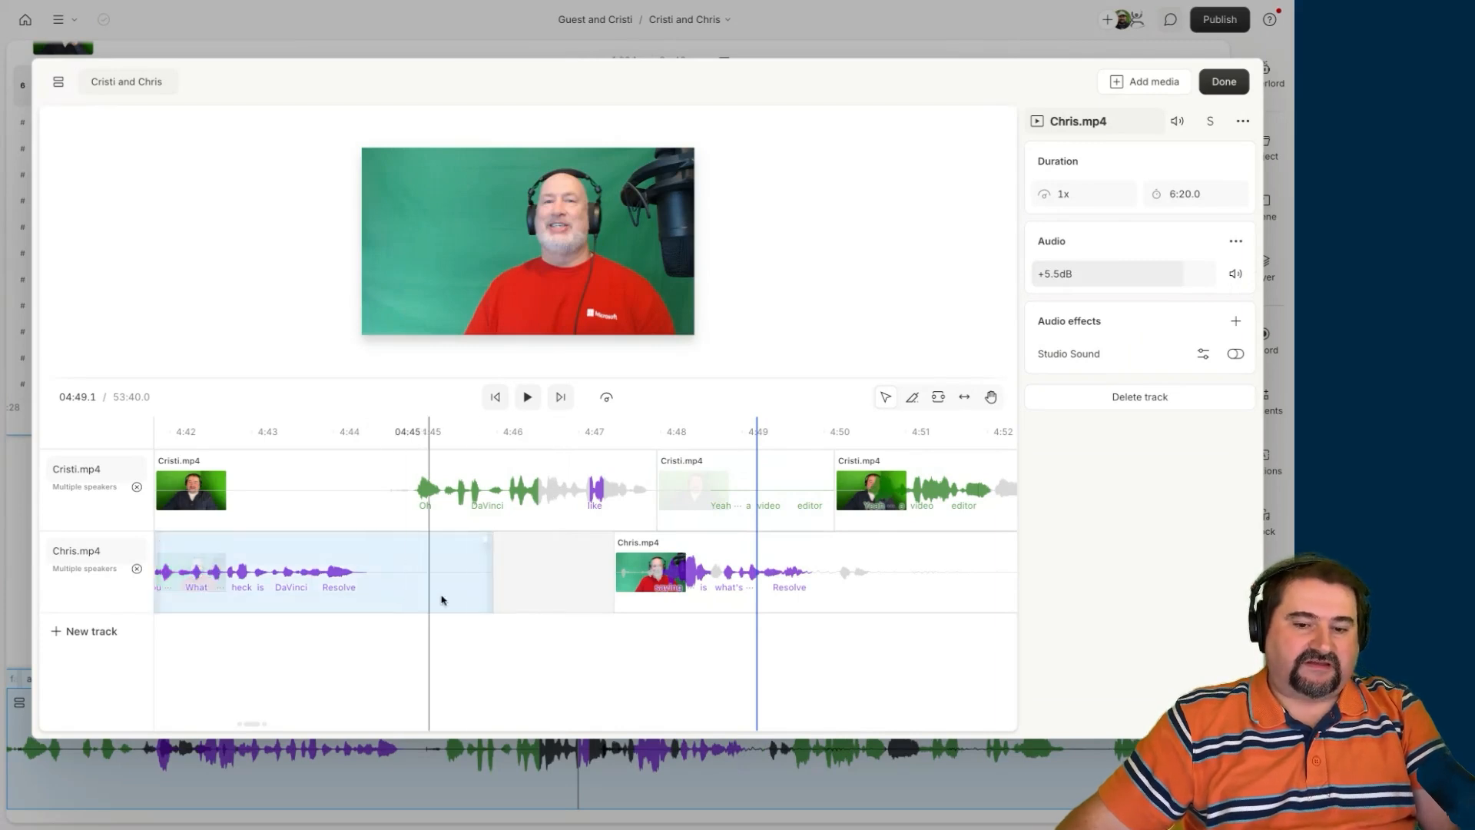
left_click(565, 588)
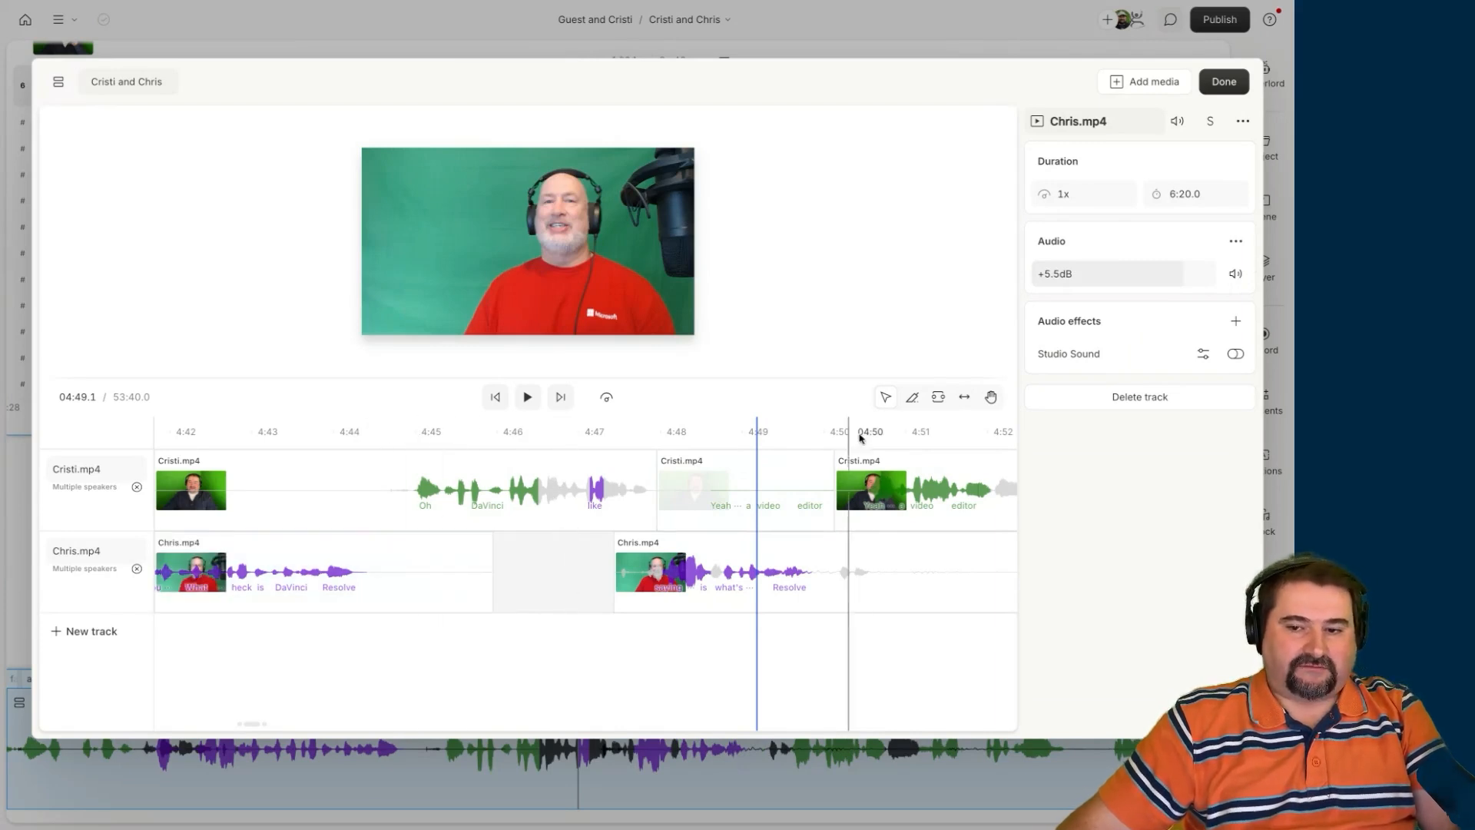
left_click_drag(494, 566, 616, 566)
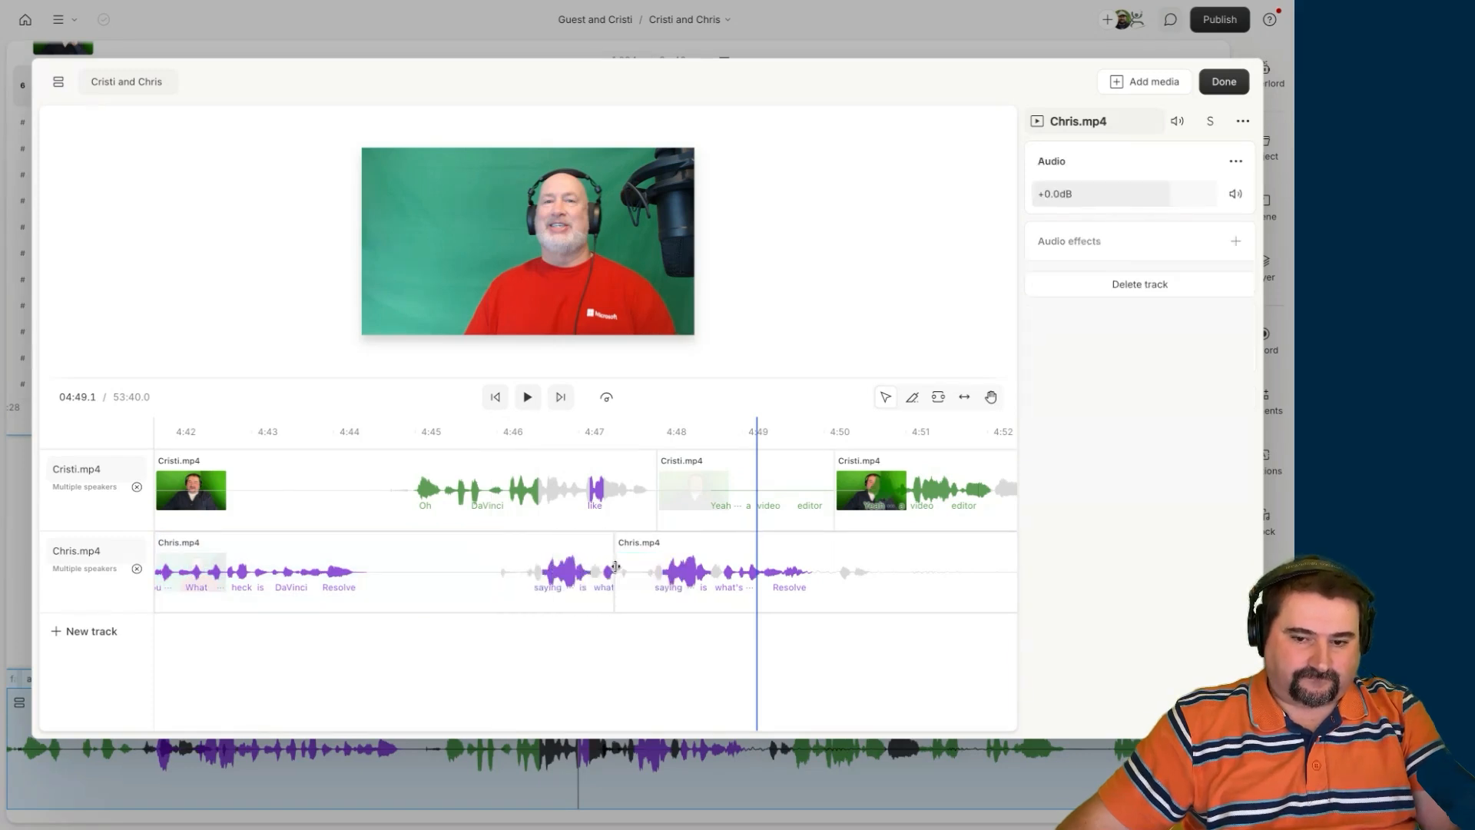
Split the extended Chris.mp4 clip at about 04:45 and mute the short piece between the cut and the next clip
left_click(912, 398)
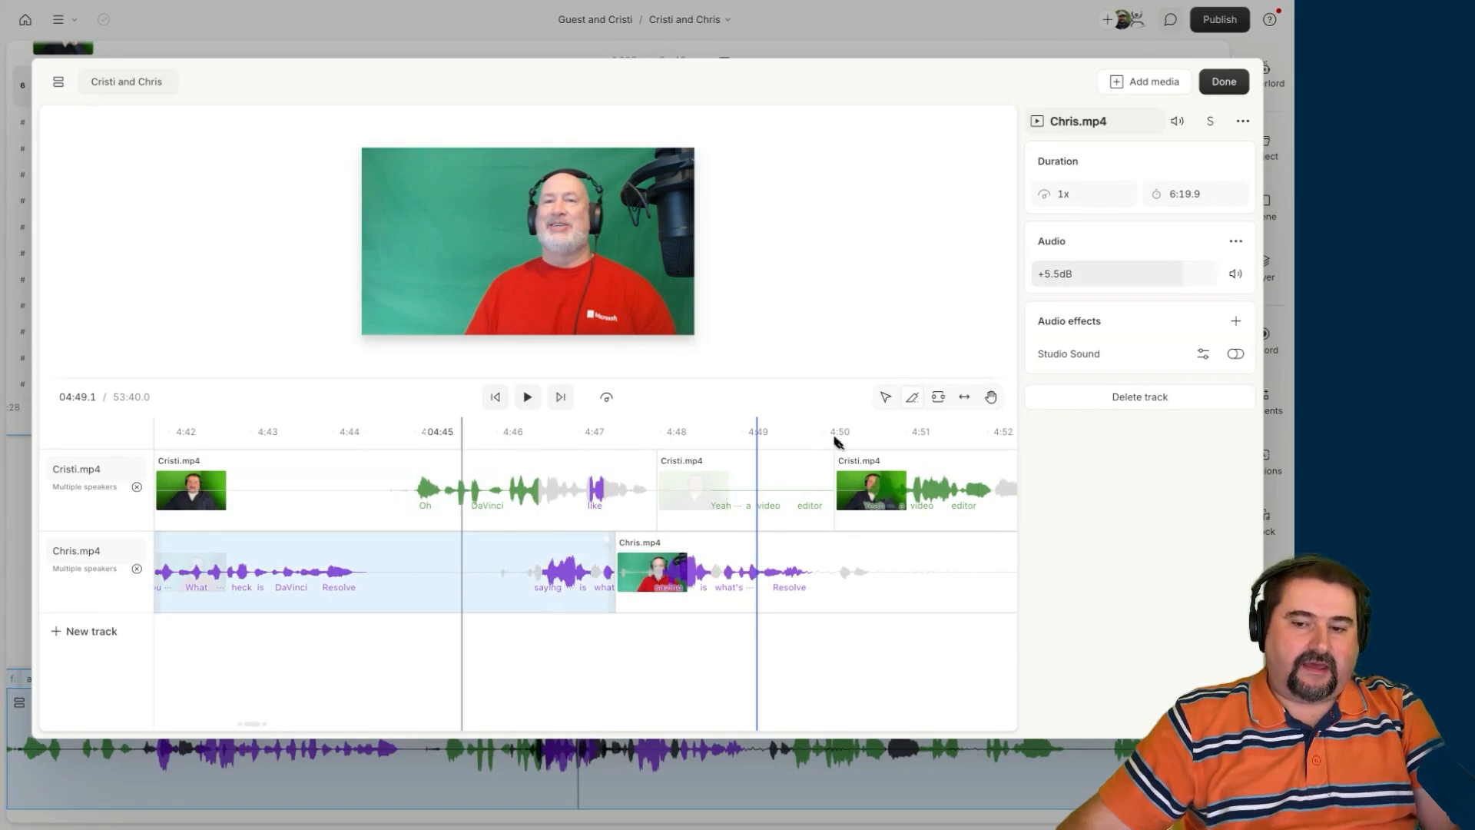
left_click(886, 401)
key("s")
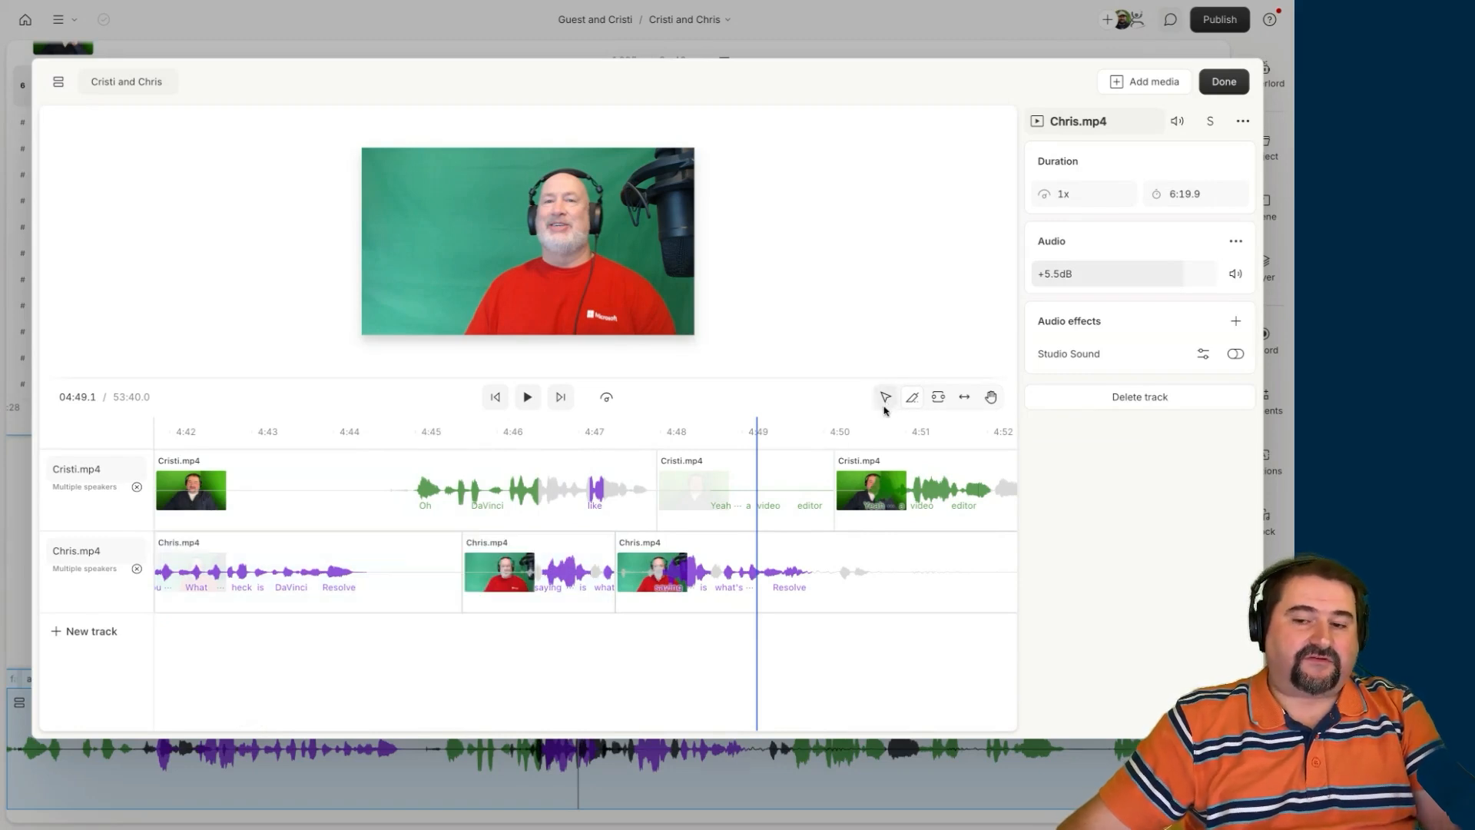
left_click(550, 572)
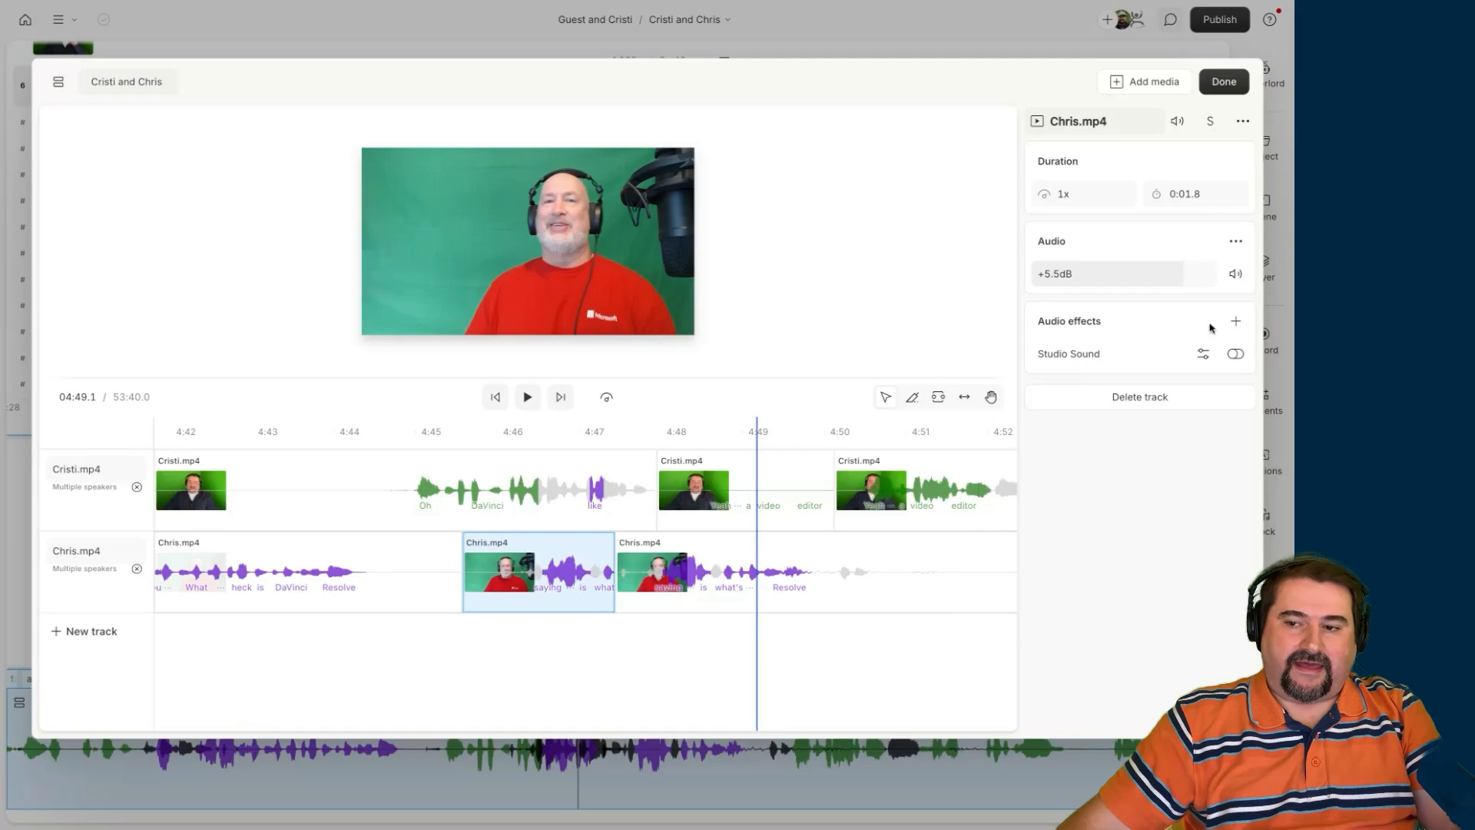
left_click(1236, 274)
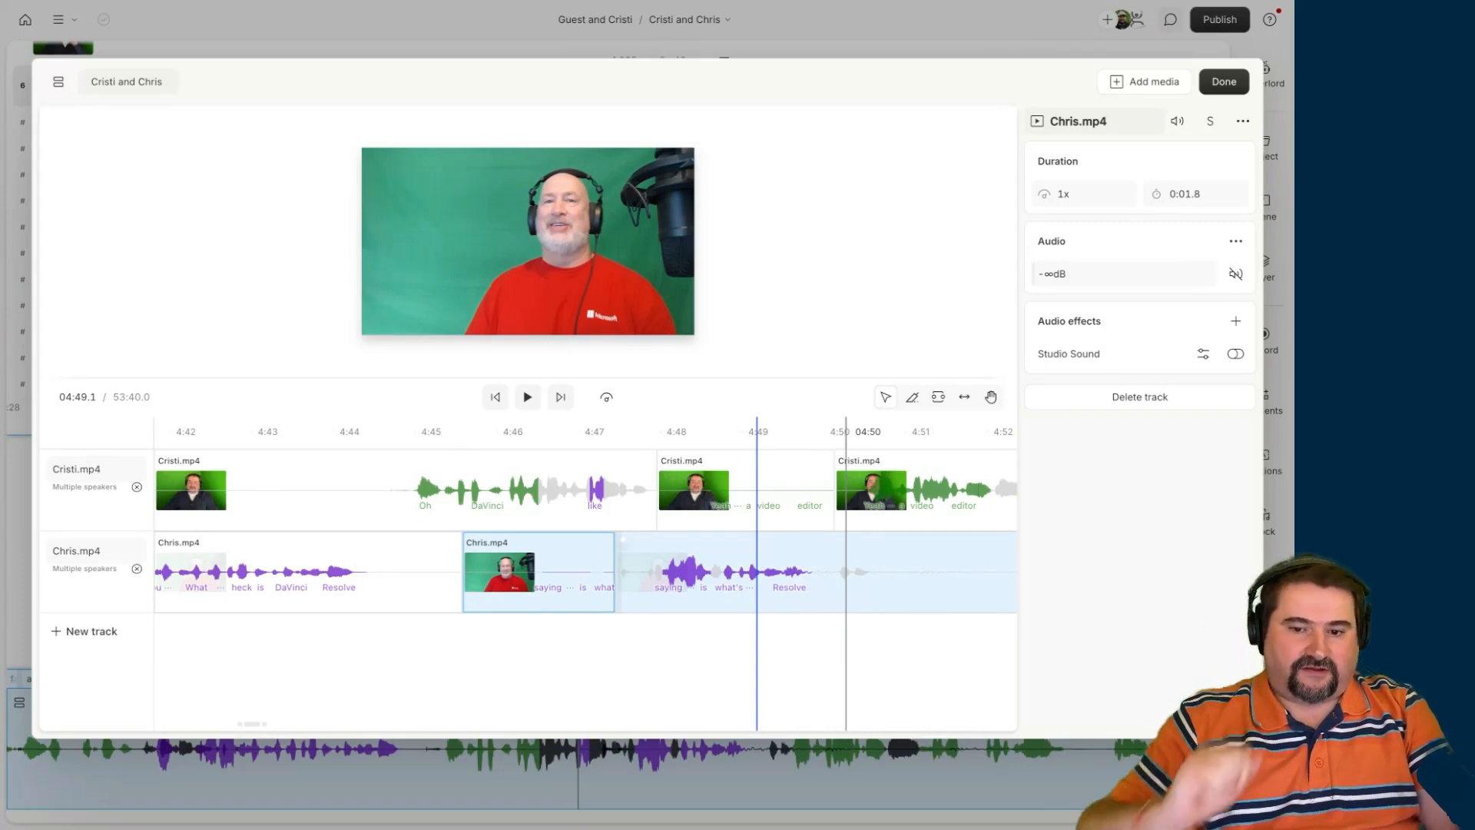
Play the sequence from about 04:44 to 04:51 to check the filled gaps on both tracks
left_click(342, 436)
key("space")
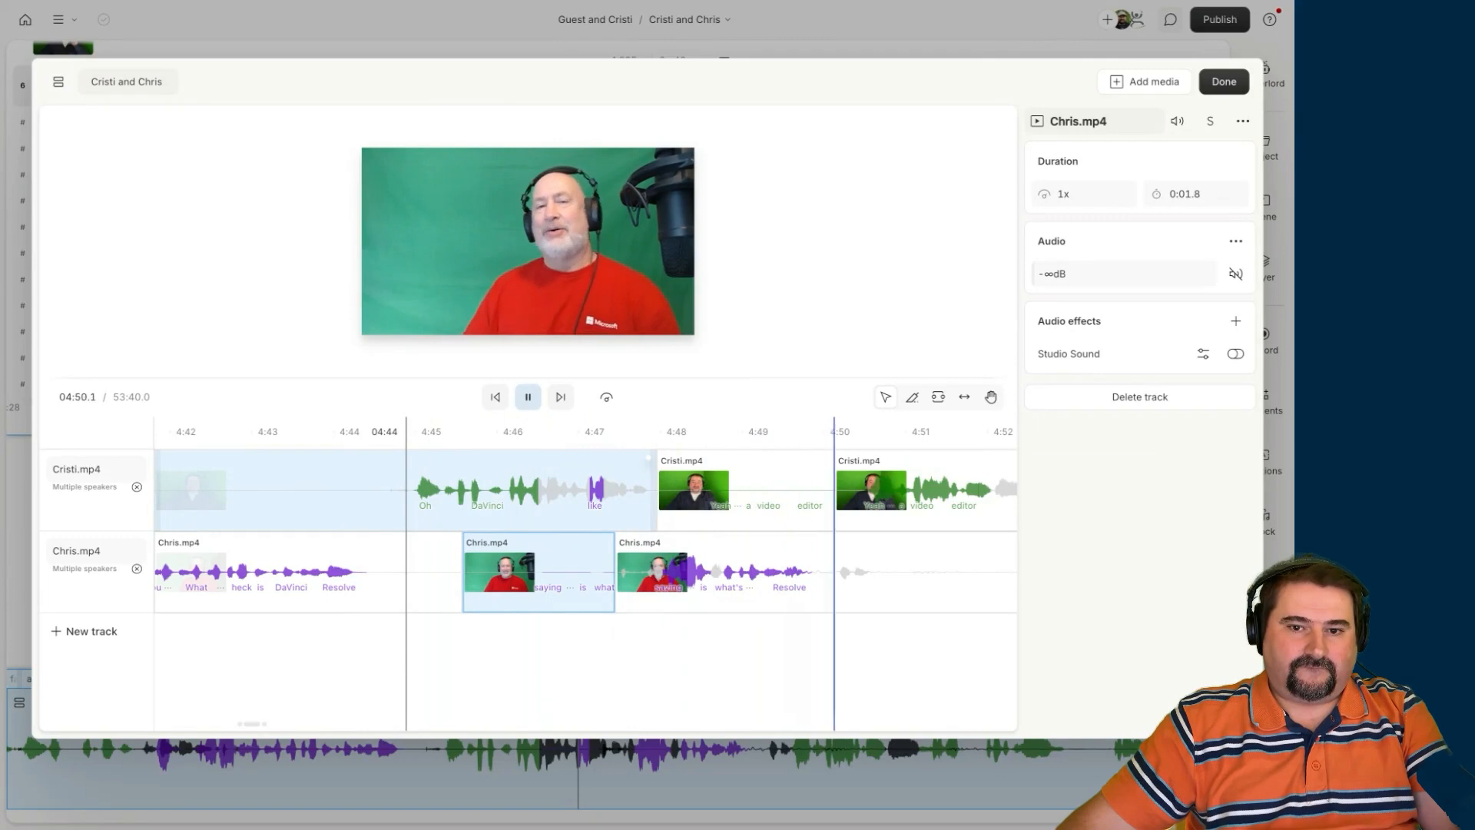
key("space")
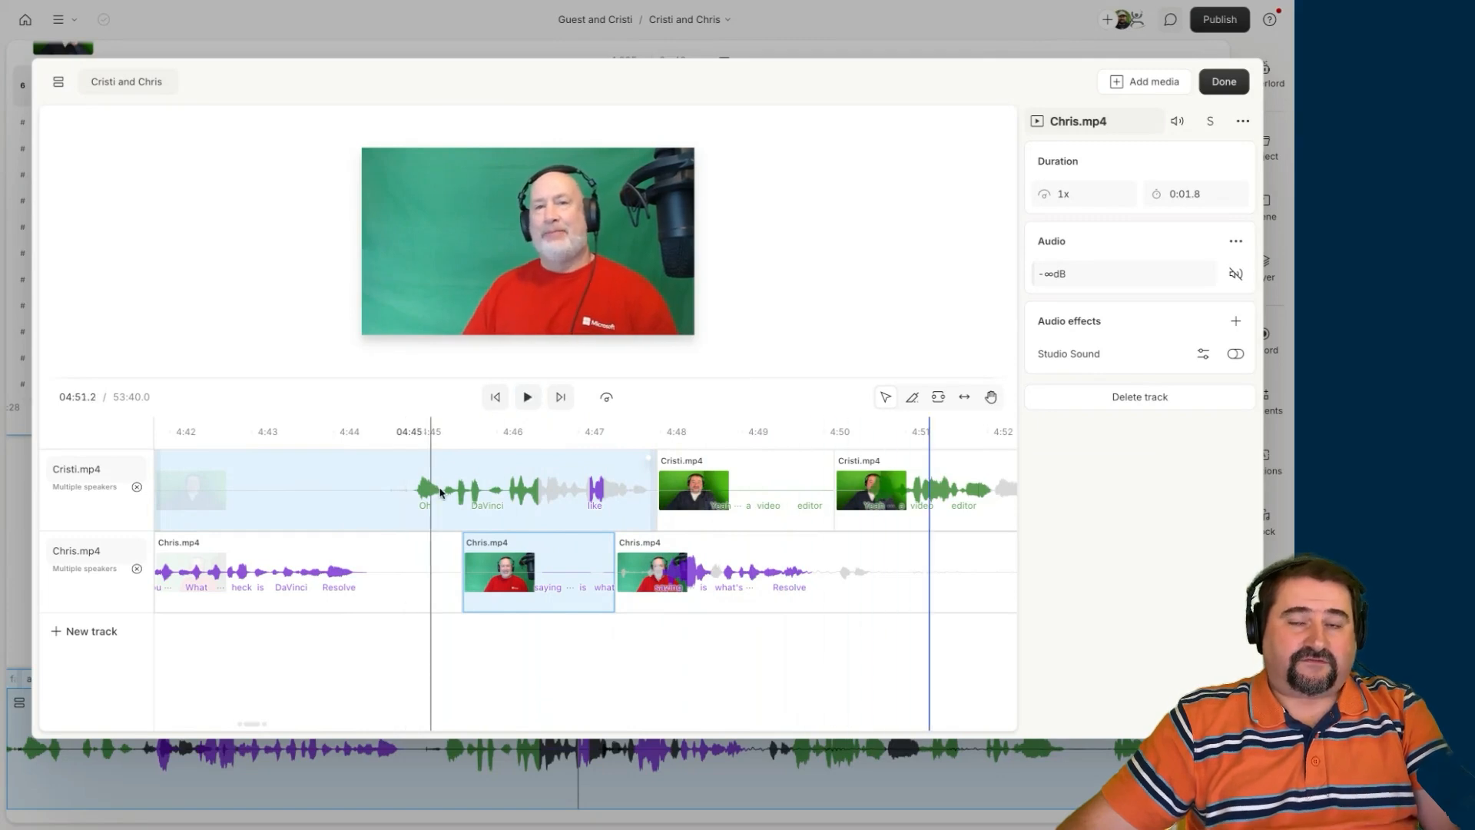
Finish editing the sequence and play the main composition from about 05:34 to 05:43, returning the playhead to about 05:34
left_click(1232, 81)
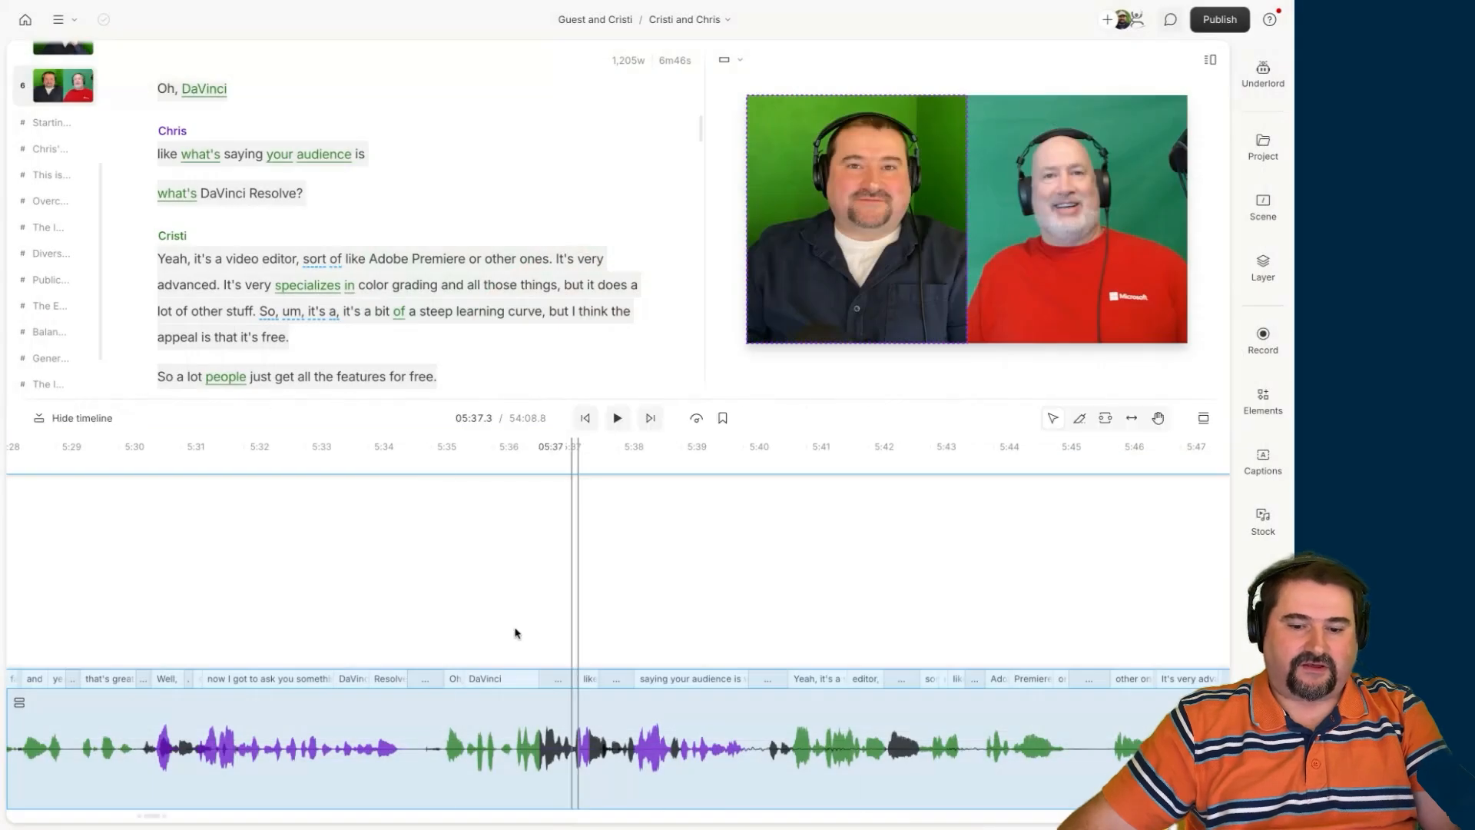
left_click(425, 611)
key("space")
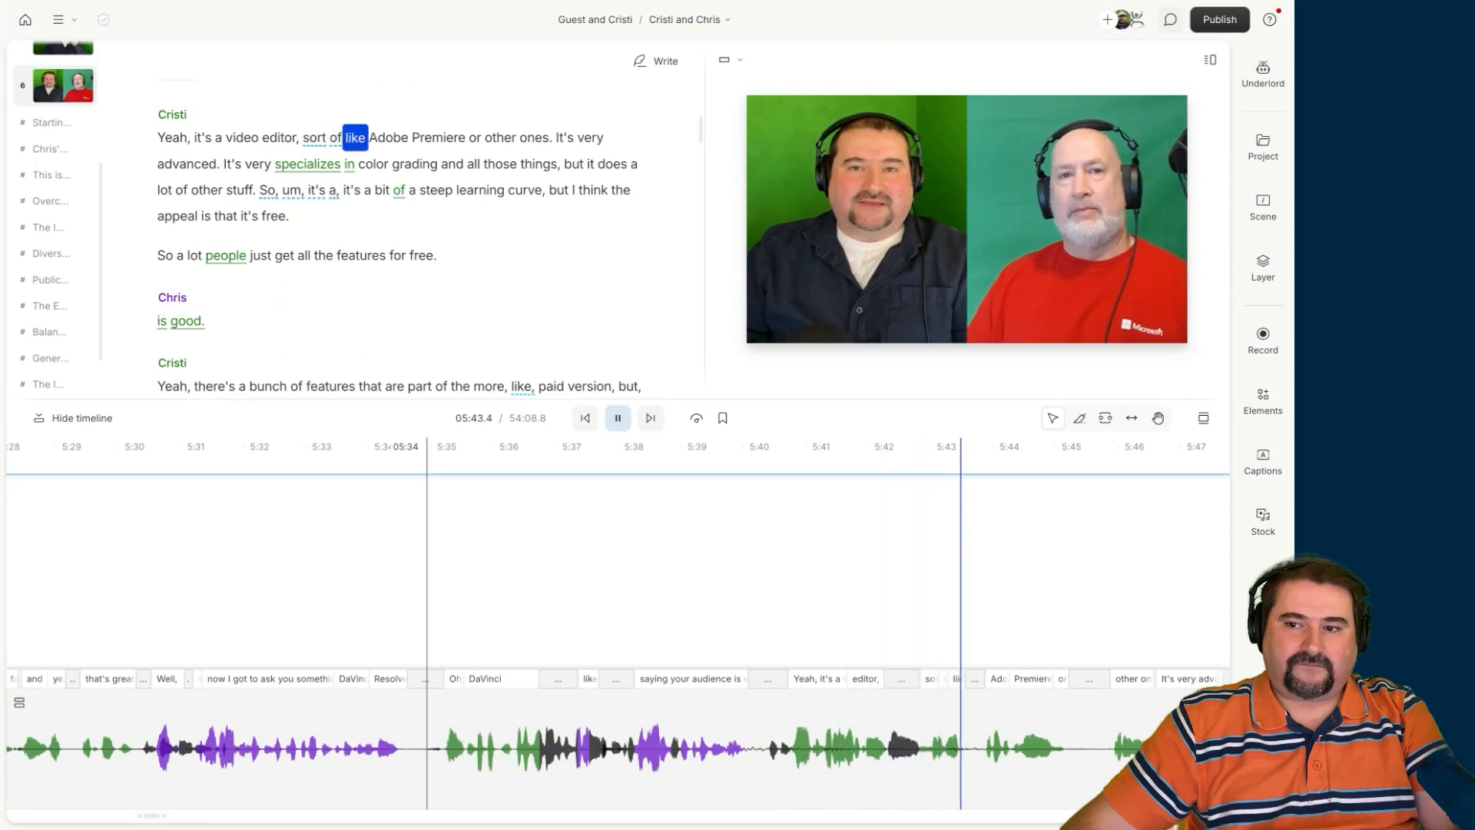
key("space")
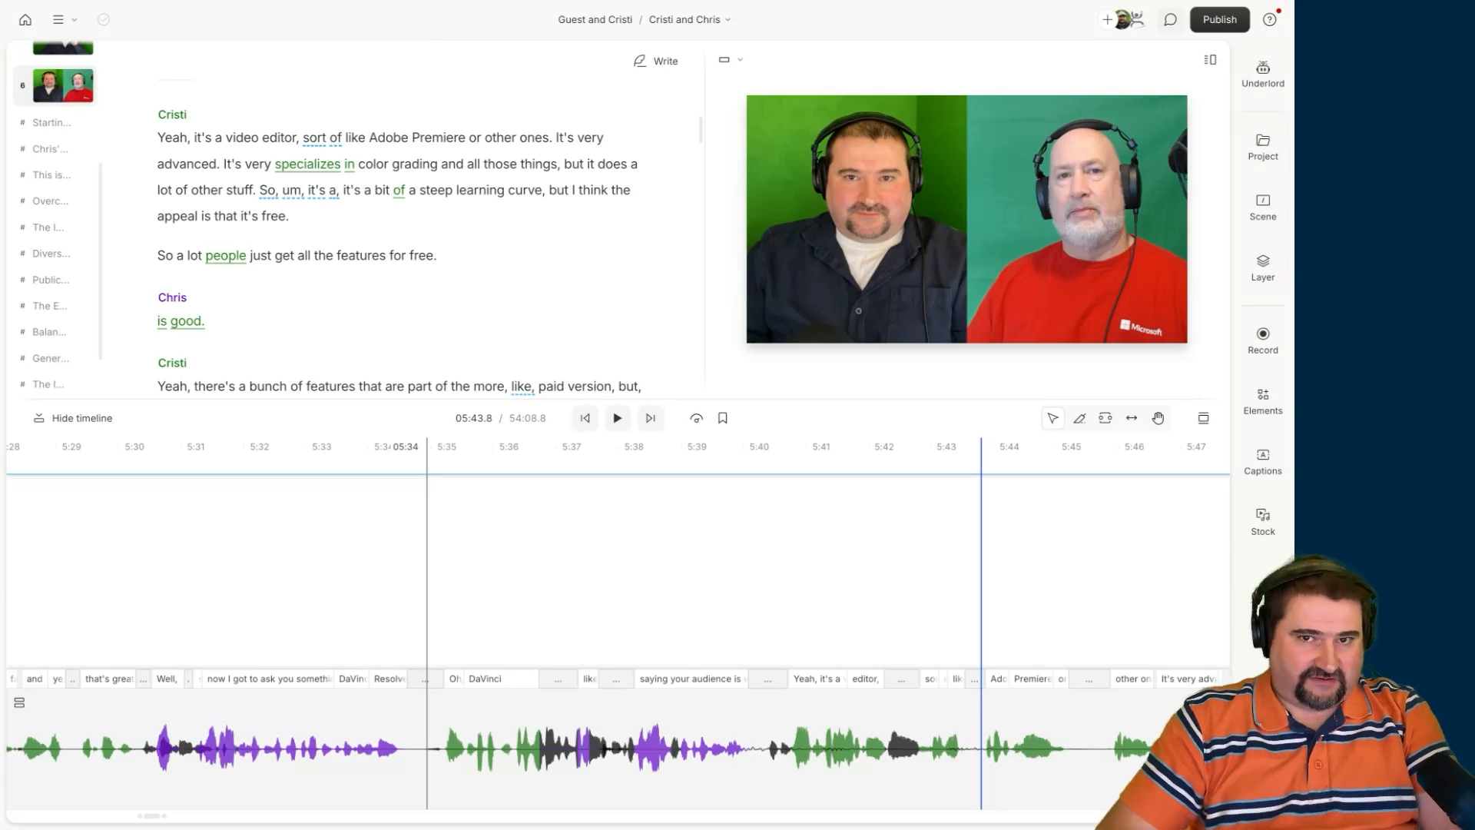
left_click(429, 593)
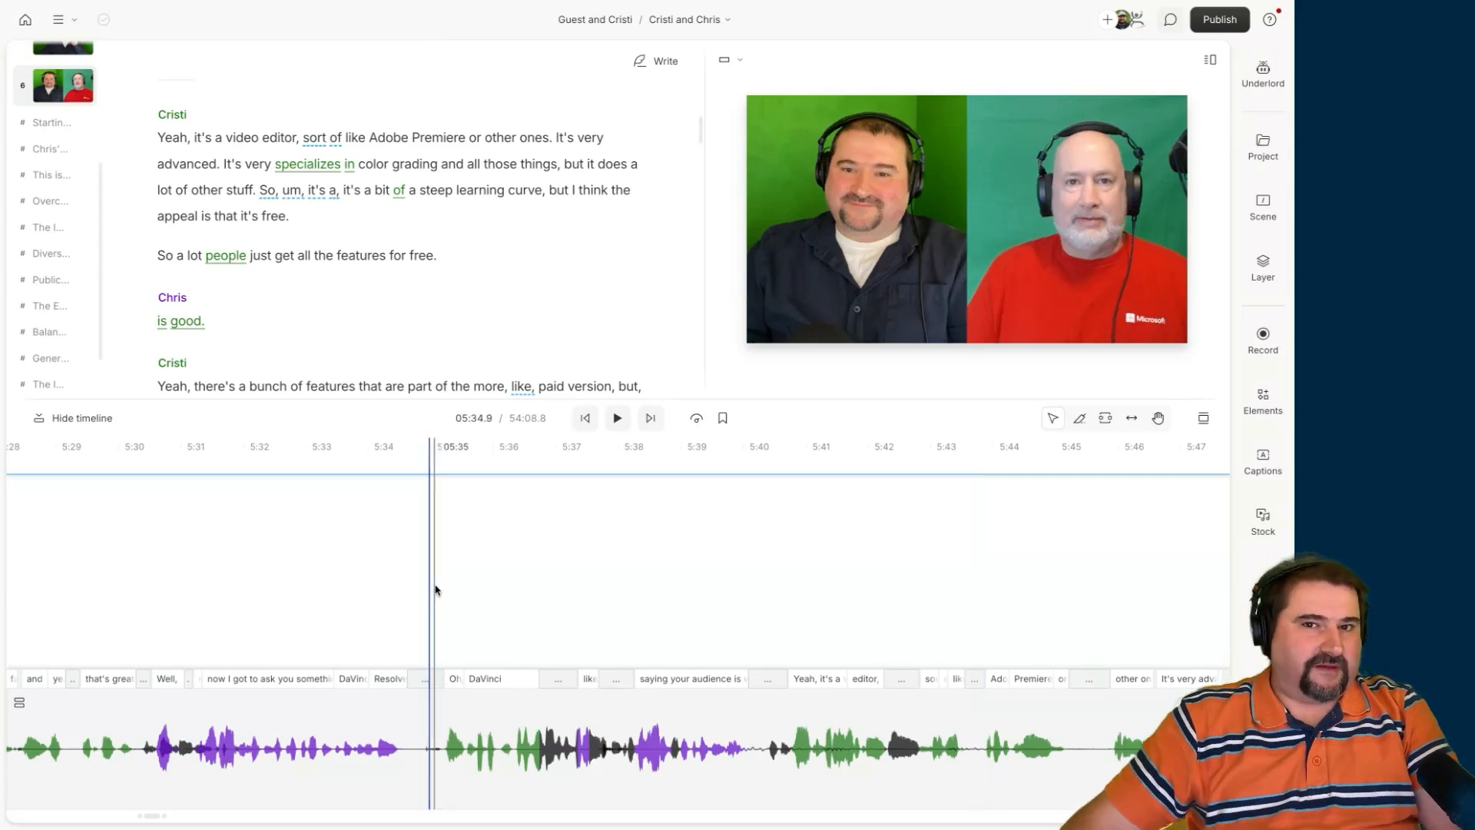